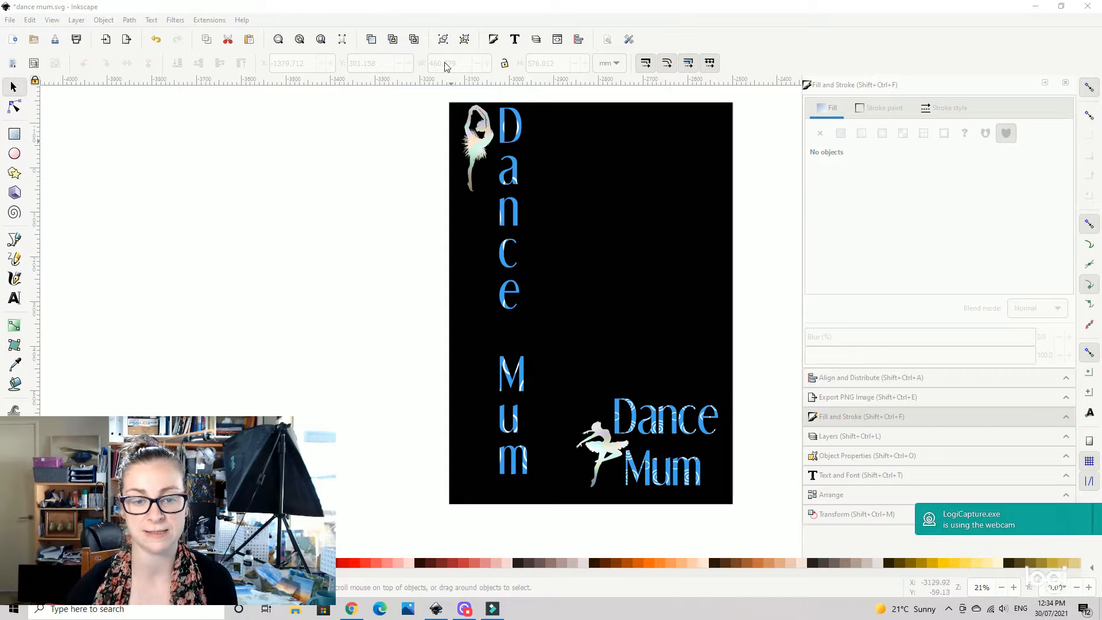
Import the HB_04 ballerina image and place it on the blank canvas to the left of the black design.
{"action": "mouse_move", "coordinate": [638, 363]}
{"action": "left_mouse_down"}
{"action": "mouse_move", "coordinate": [635, 241]}
{"action": "mouse_move", "coordinate": [626, 354]}
{"action": "left_mouse_up"}
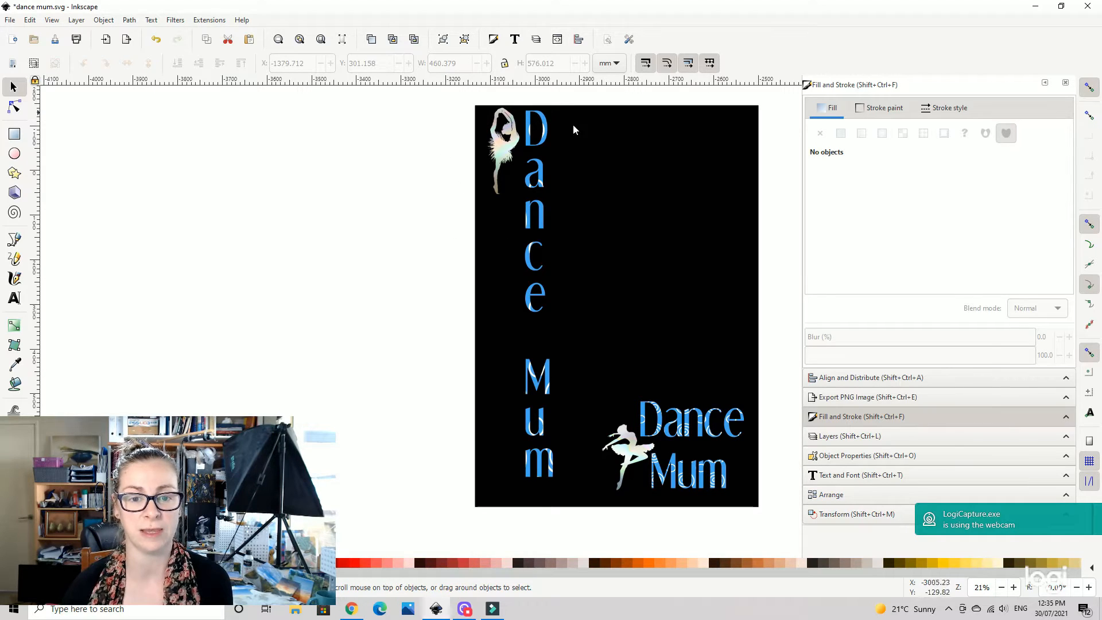
{"action": "left_click", "coordinate": [10, 22]}
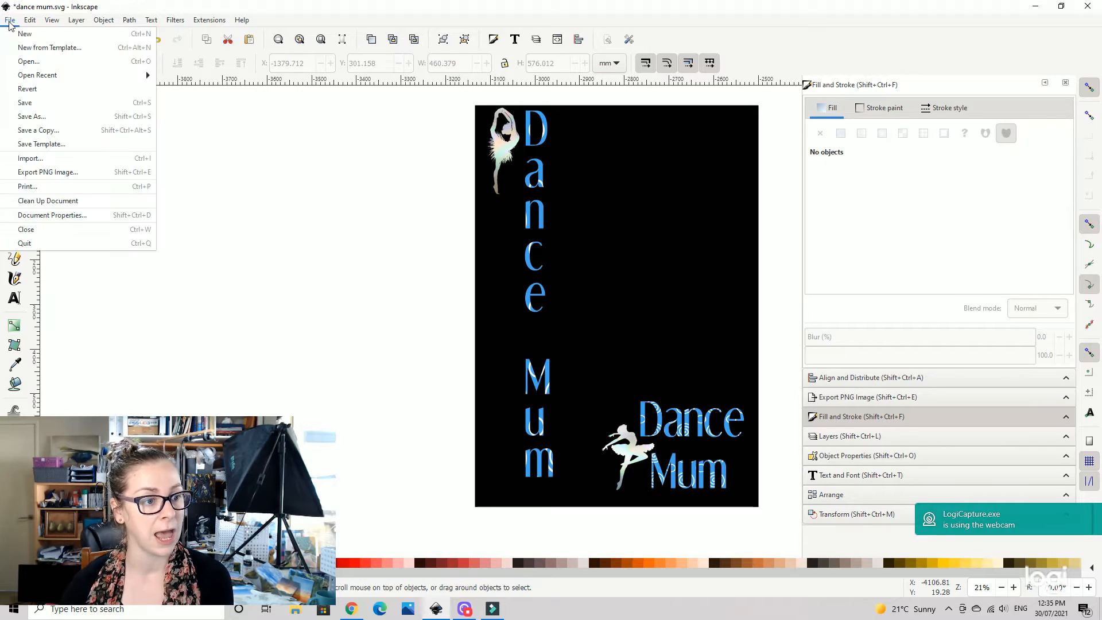
{"action": "left_click", "coordinate": [38, 162]}
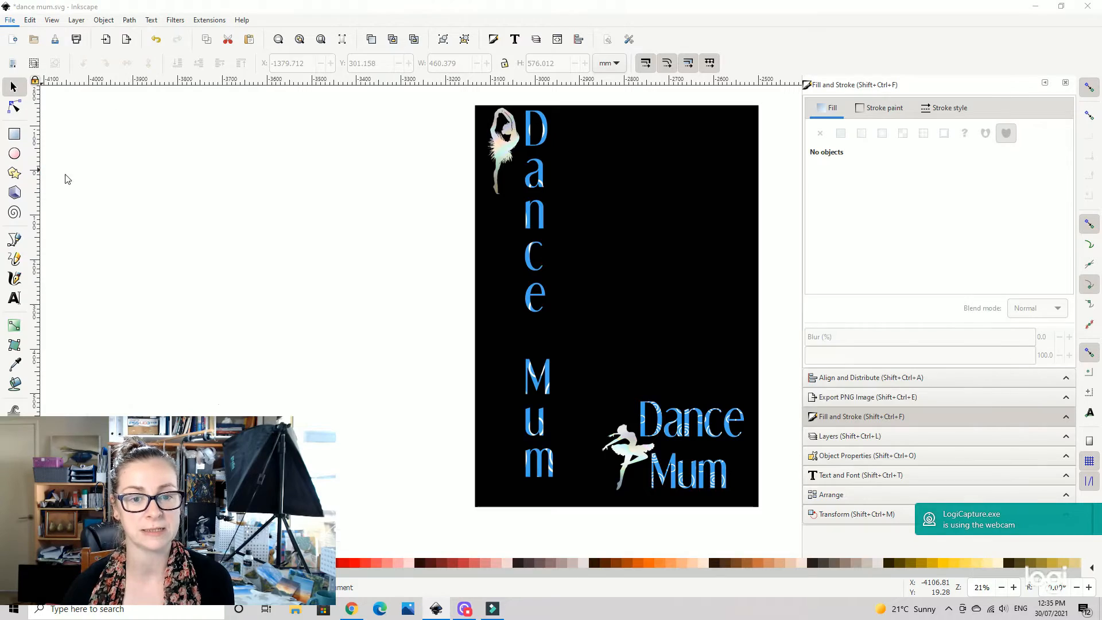
{"action": "scroll", "coordinate": [561, 346], "scroll_direction": "down", "scroll_amount": 10}
{"action": "scroll", "coordinate": [560, 346], "scroll_direction": "up", "scroll_amount": 10}
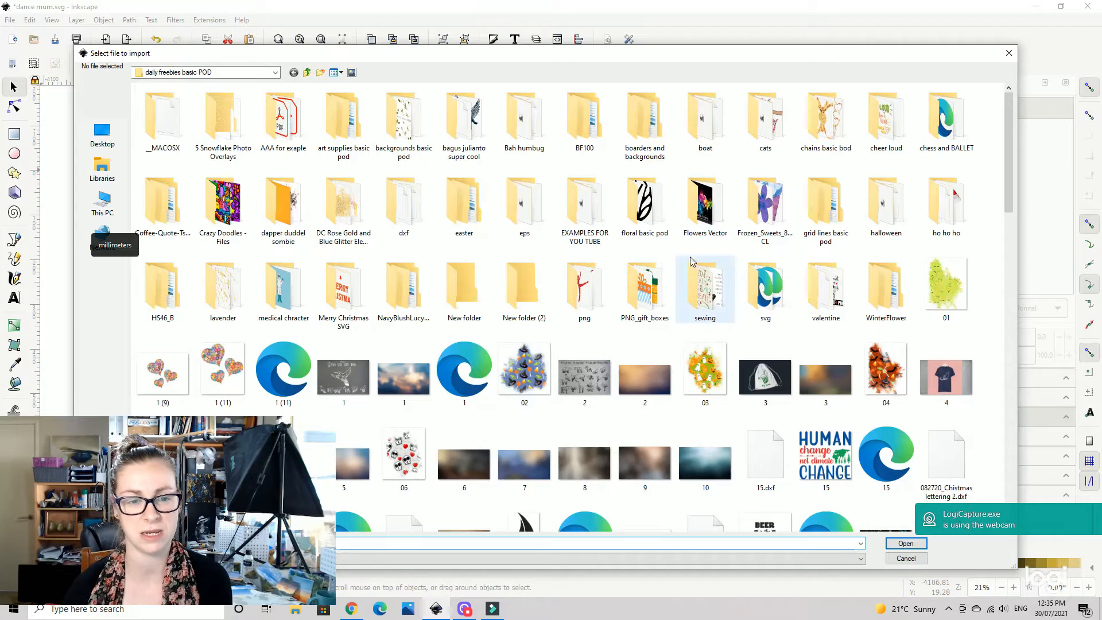
{"action": "scroll", "coordinate": [690, 257], "scroll_direction": "down", "scroll_amount": 8}
{"action": "scroll", "coordinate": [689, 253], "scroll_direction": "down", "scroll_amount": 6}
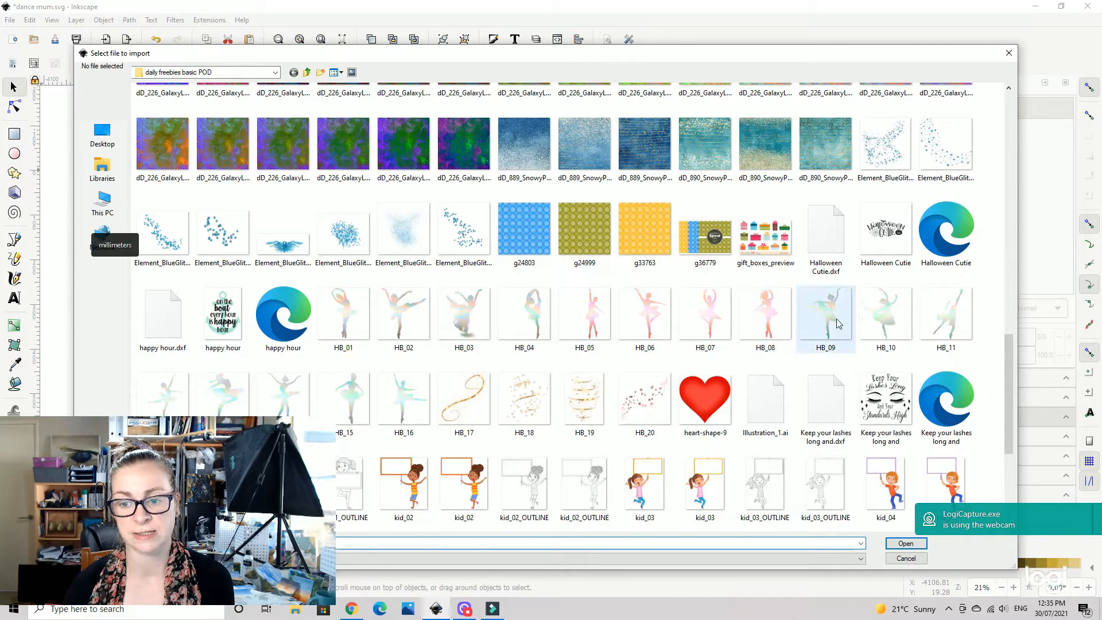
{"action": "left_click", "coordinate": [524, 321]}
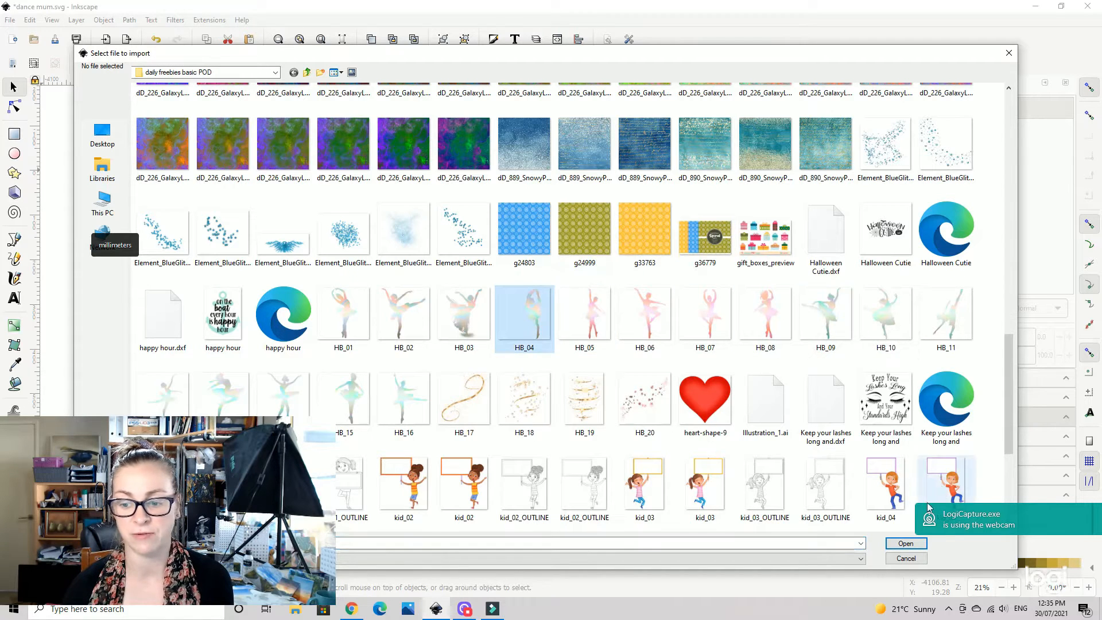
{"action": "left_click", "coordinate": [906, 543]}
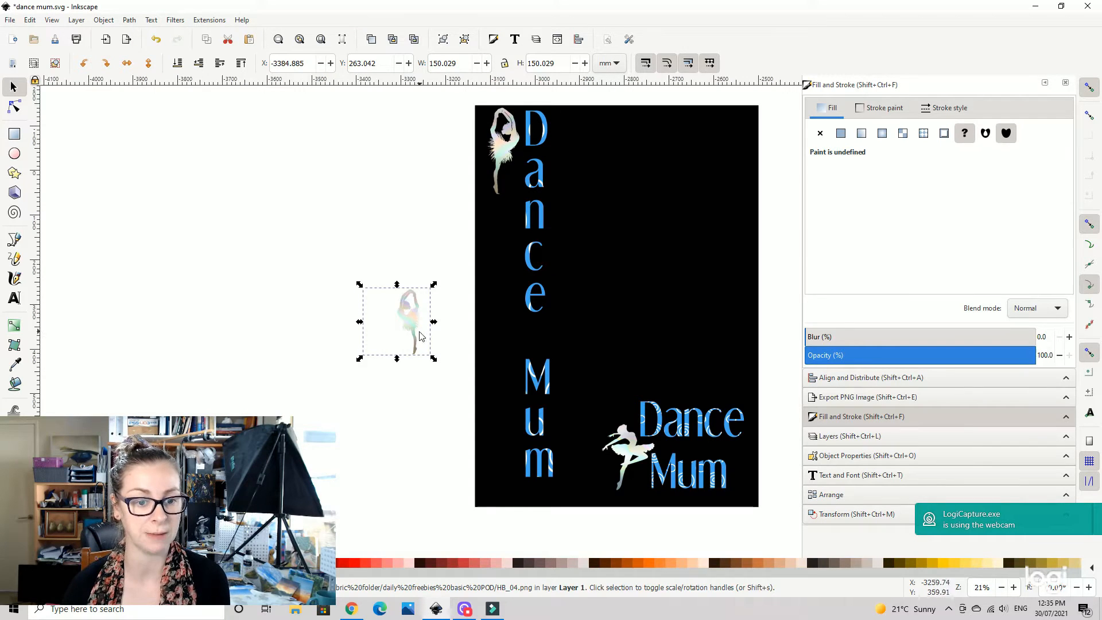
{"action": "left_click_drag", "start_coordinate": [415, 327], "coordinate": [267, 180]}
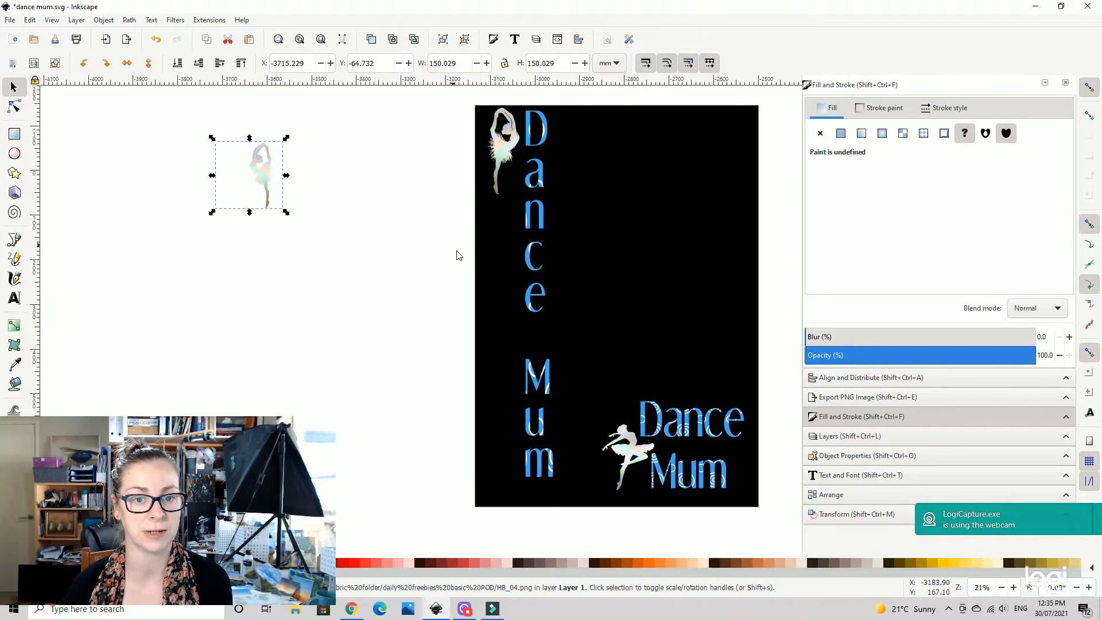
Import the g24803 blue pattern image and place it on the blank canvas just below the imported ballerina.
{"action": "scroll", "coordinate": [477, 256], "scroll_direction": "down", "scroll_amount": 3}
{"action": "scroll", "coordinate": [473, 255], "scroll_direction": "up", "scroll_amount": 3}
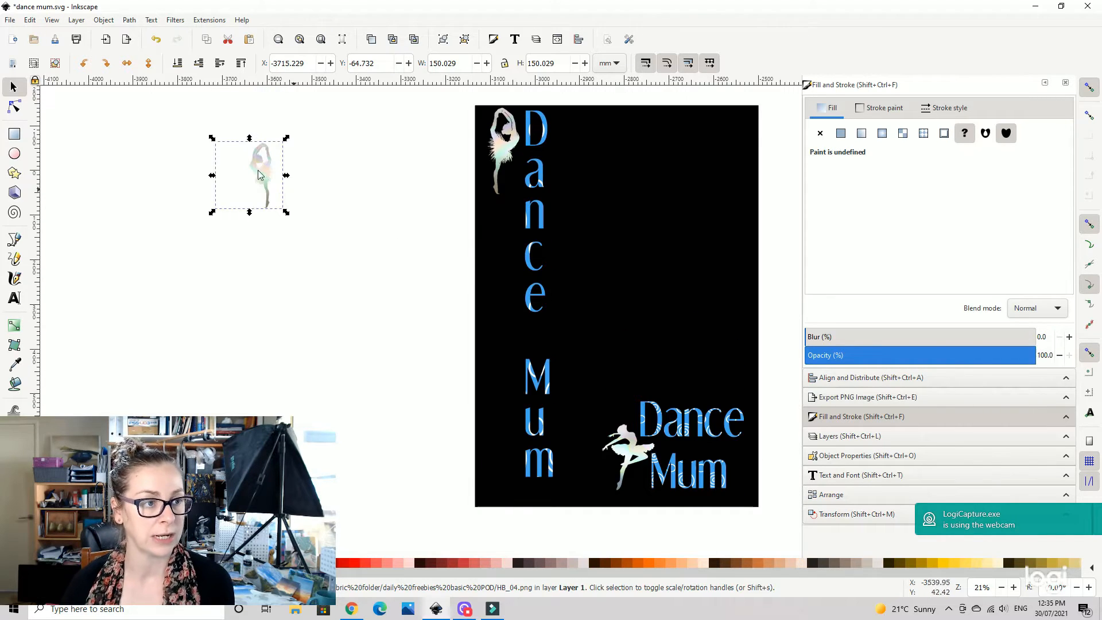
{"action": "left_click", "coordinate": [9, 20]}
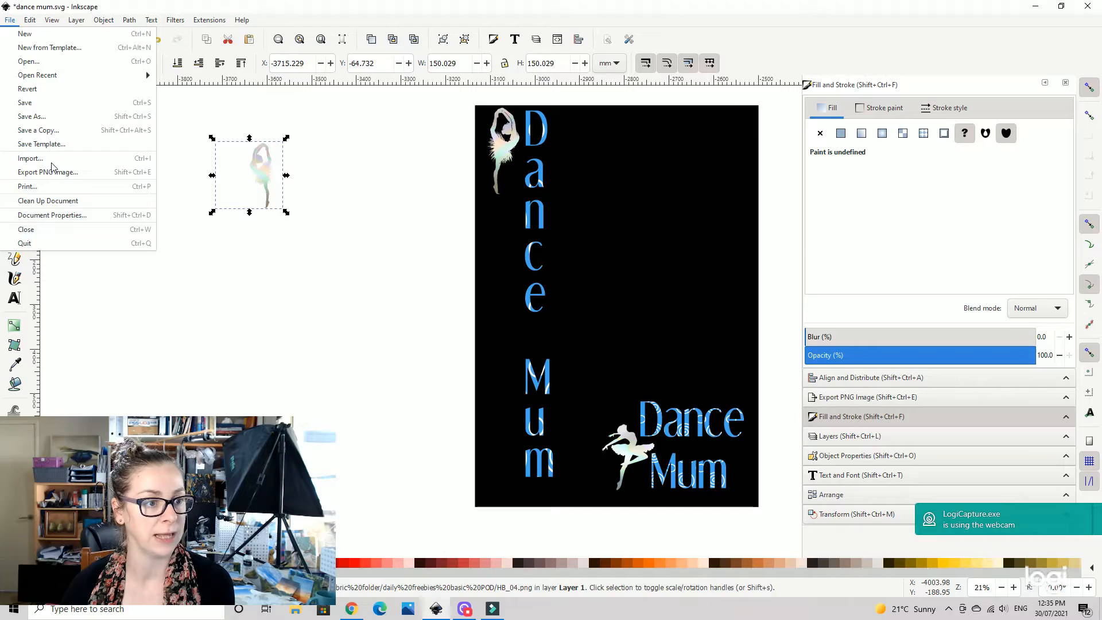
{"action": "left_click", "coordinate": [29, 162]}
{"action": "scroll", "coordinate": [454, 359], "scroll_direction": "down", "scroll_amount": 10}
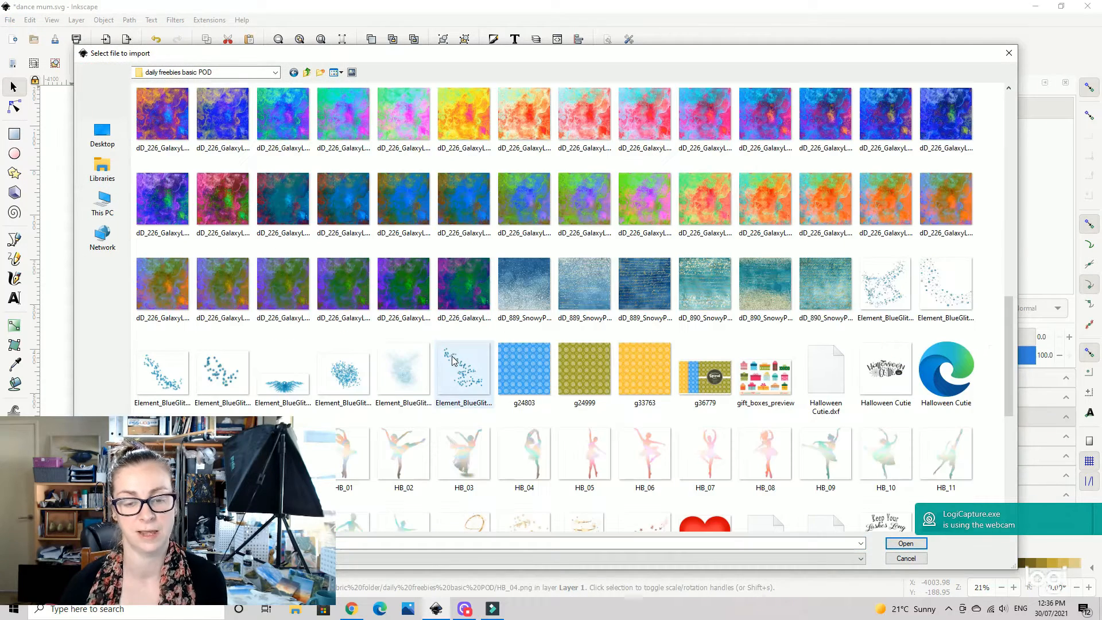
{"action": "scroll", "coordinate": [597, 411], "scroll_direction": "down", "scroll_amount": 3}
{"action": "left_click", "coordinate": [526, 240]}
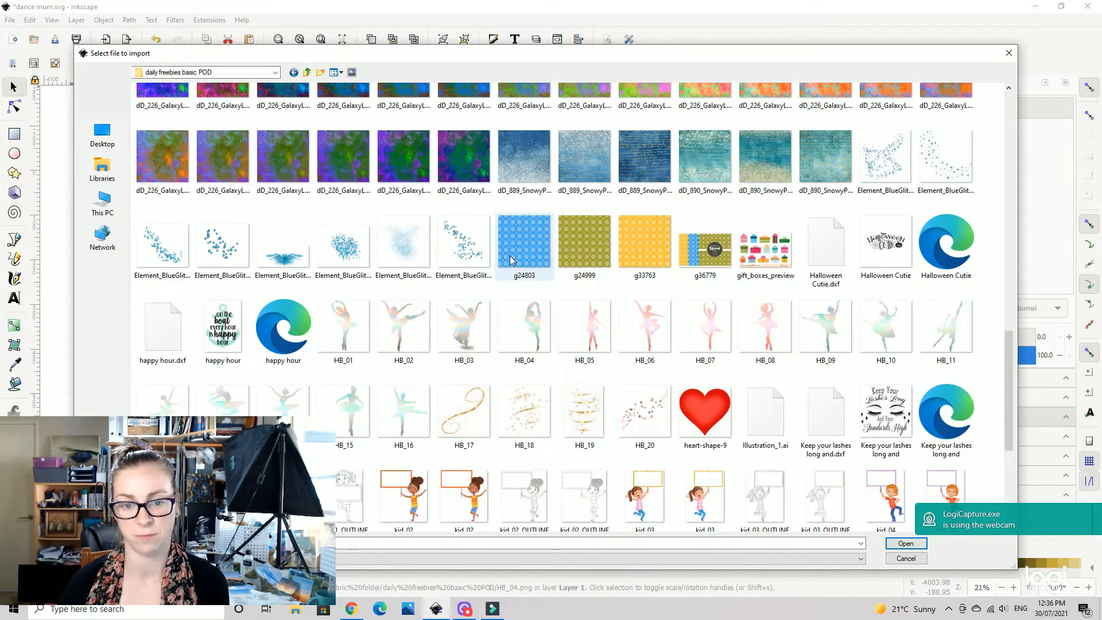
{"action": "left_click", "coordinate": [907, 558]}
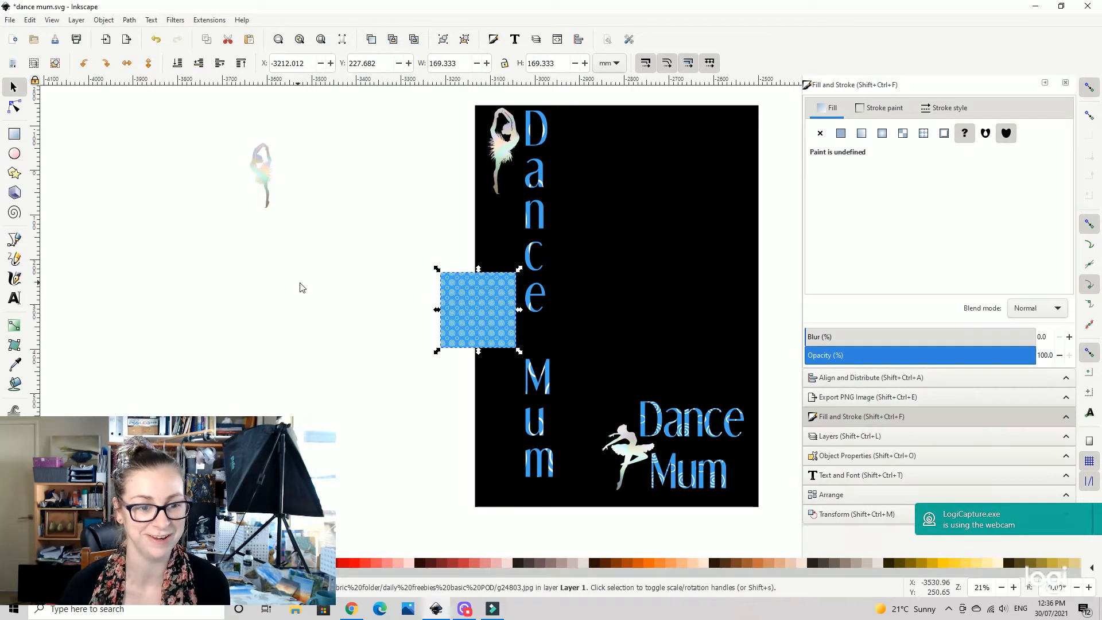
{"action": "left_click_drag", "start_coordinate": [469, 308], "coordinate": [191, 260]}
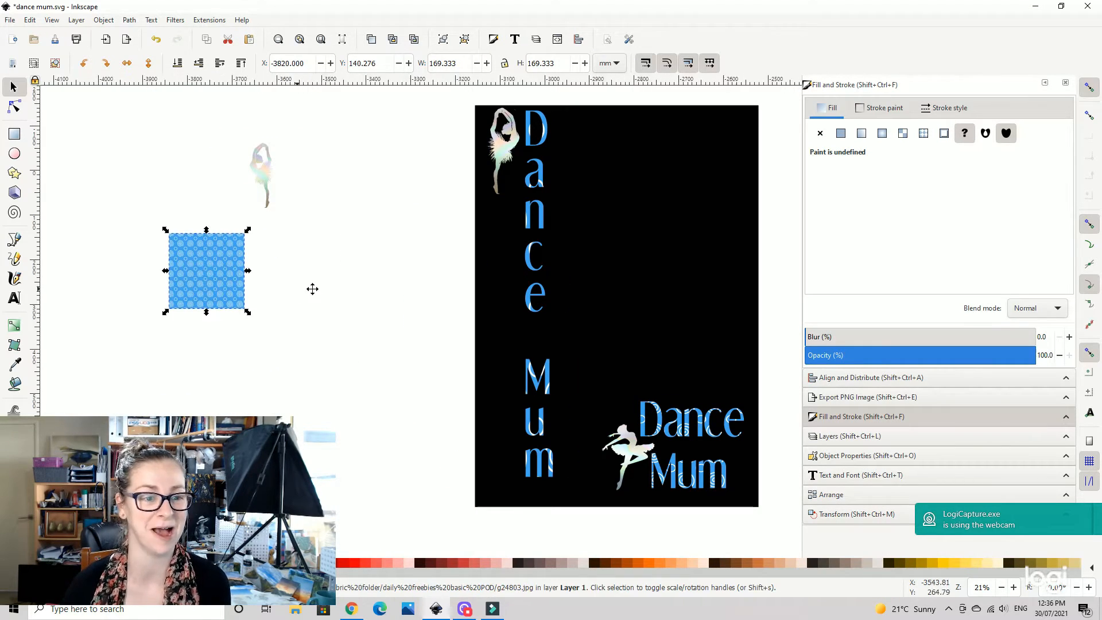
{"action": "scroll", "coordinate": [322, 299], "scroll_direction": "left", "scroll_amount": 4}
{"action": "left_click_drag", "start_coordinate": [459, 350], "coordinate": [337, 300]}
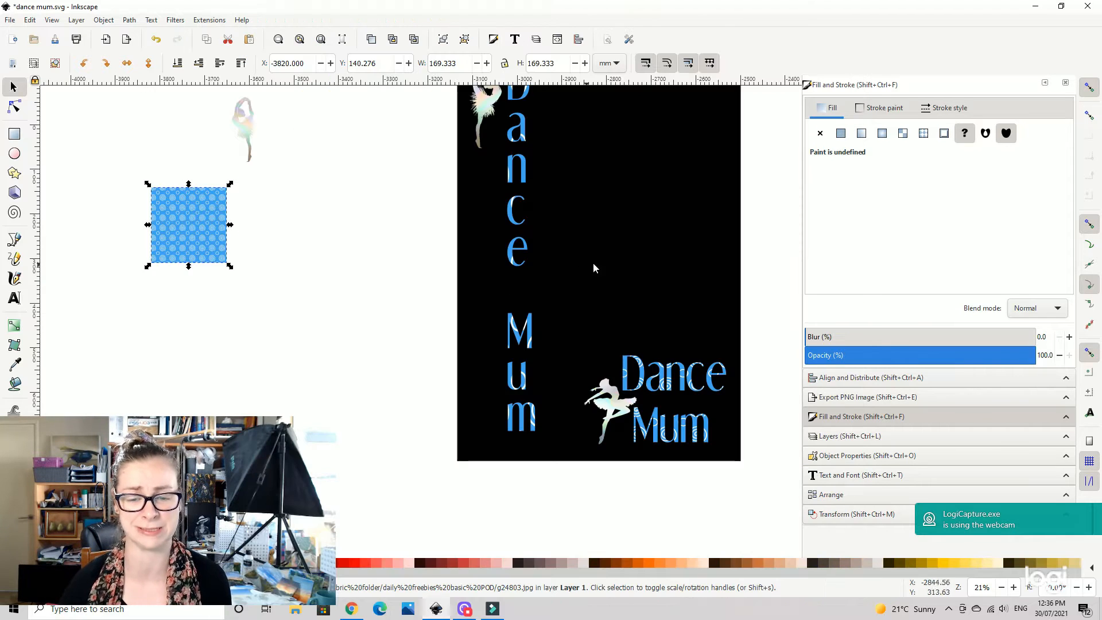
{"action": "left_click_drag", "start_coordinate": [607, 245], "coordinate": [629, 284]}
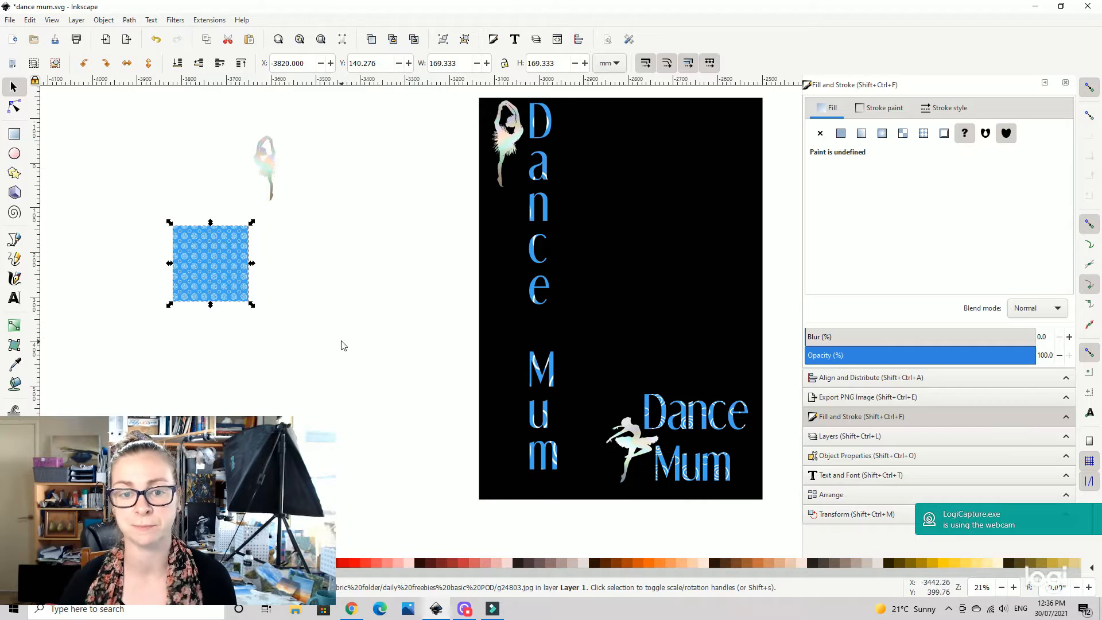
{"action": "left_click_drag", "start_coordinate": [342, 345], "coordinate": [404, 326]}
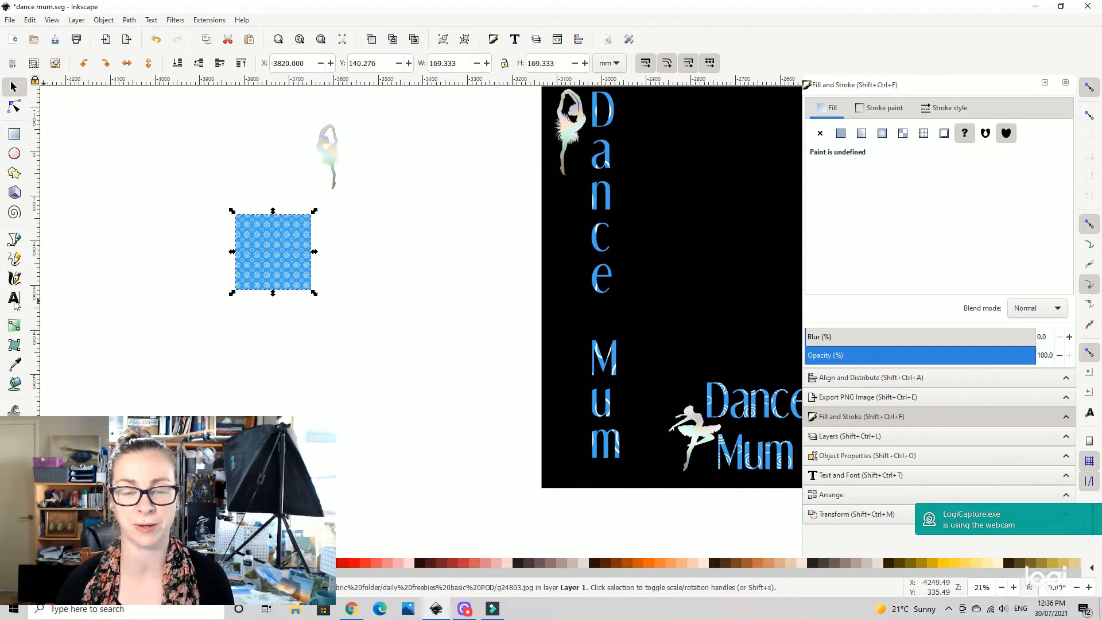
{"action": "left_click_drag", "start_coordinate": [425, 344], "coordinate": [361, 349]}
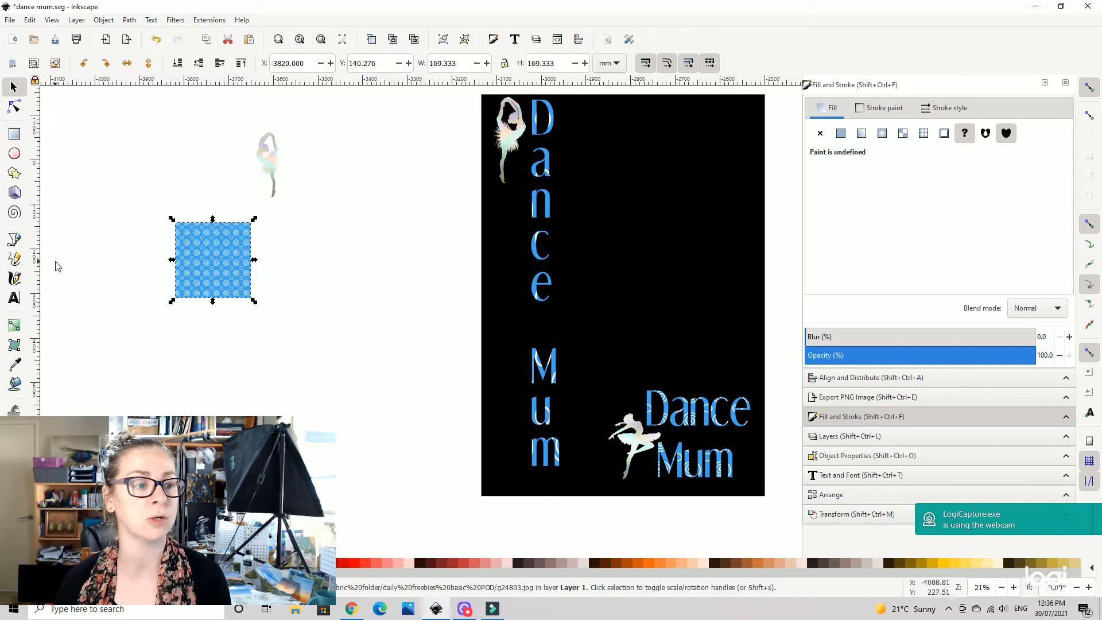
Add the text "Dance Mum" on the blank canvas below the blue pattern and set its font size to 130.
{"action": "left_click", "coordinate": [14, 298]}
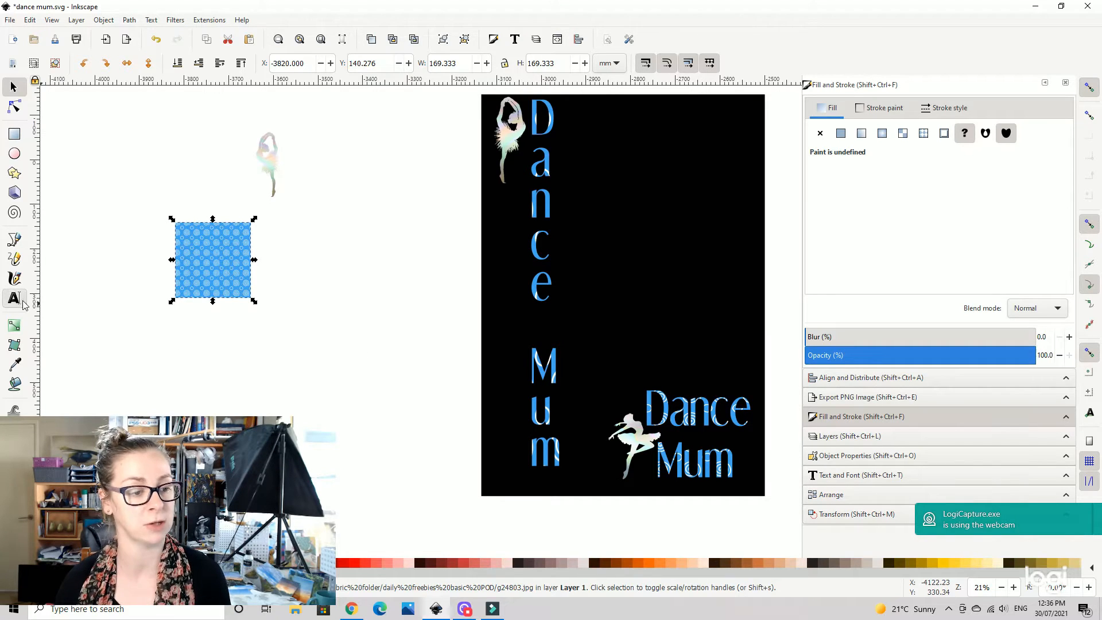
{"action": "left_click", "coordinate": [284, 375]}
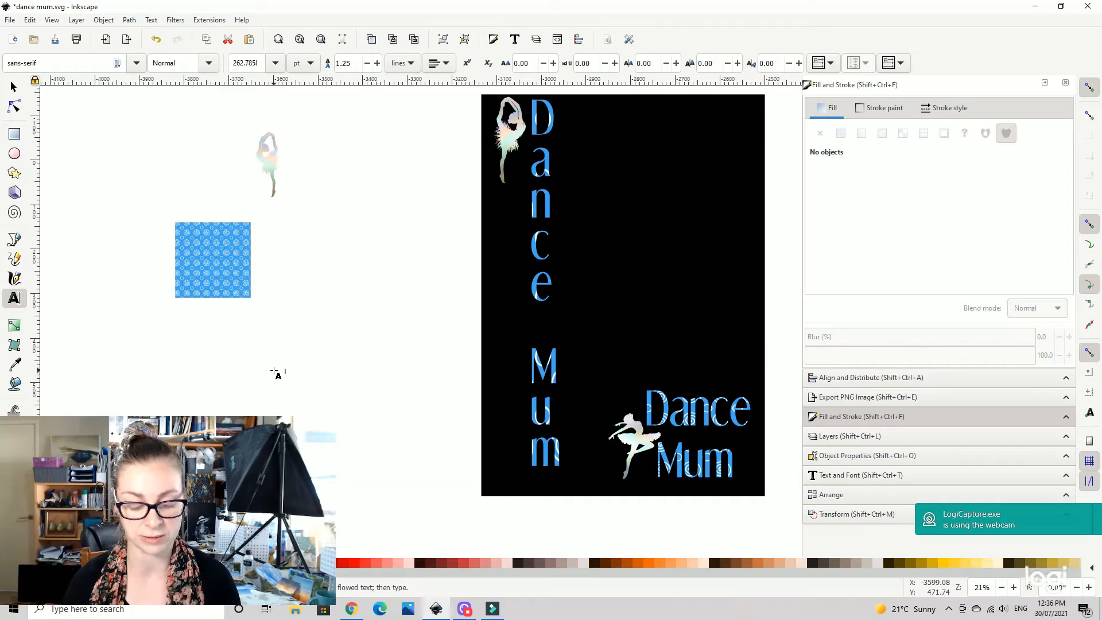
{"action": "type", "text": "Dance Mum"}
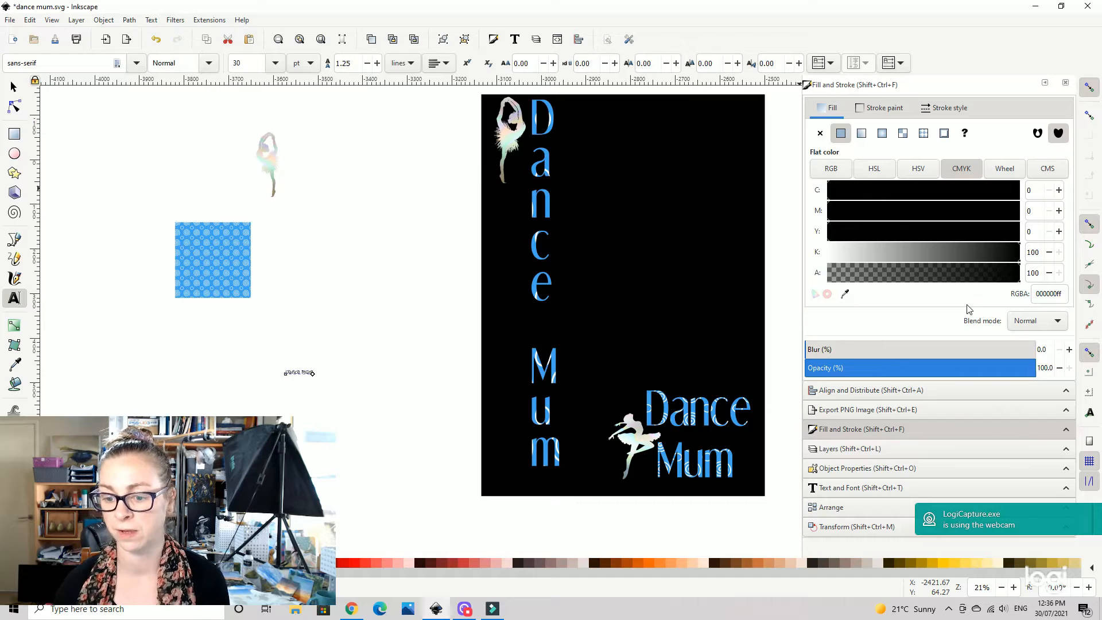
{"action": "left_click", "coordinate": [838, 488]}
{"action": "double_click", "coordinate": [976, 279]}
{"action": "type", "text": "130"}
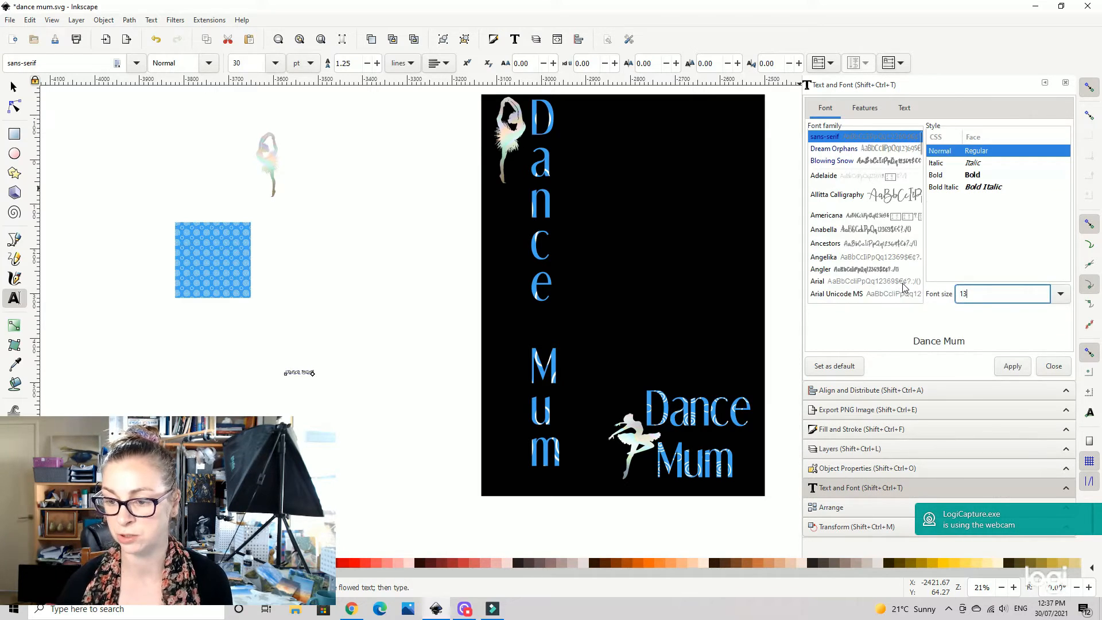
{"action": "left_click", "coordinate": [1016, 367]}
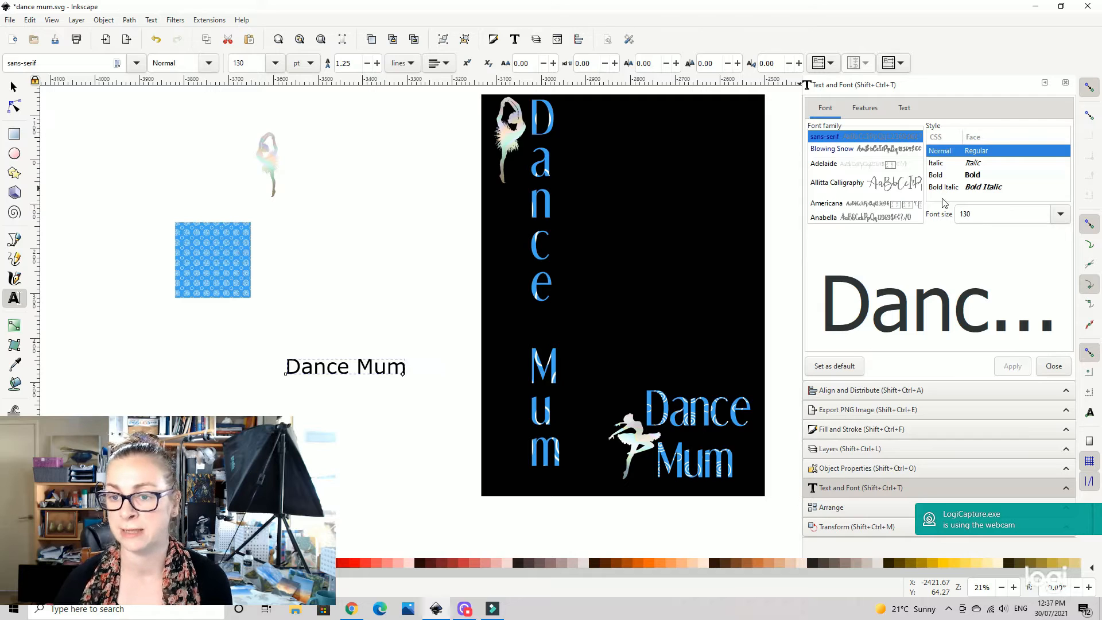
Preview the "Dance Mum" text in decorative fonts such as Ancestors, Angler, Americana, Adelaide, Allitta Calligraphy and Anabella.
{"action": "scroll", "coordinate": [841, 179], "scroll_direction": "down", "scroll_amount": 1}
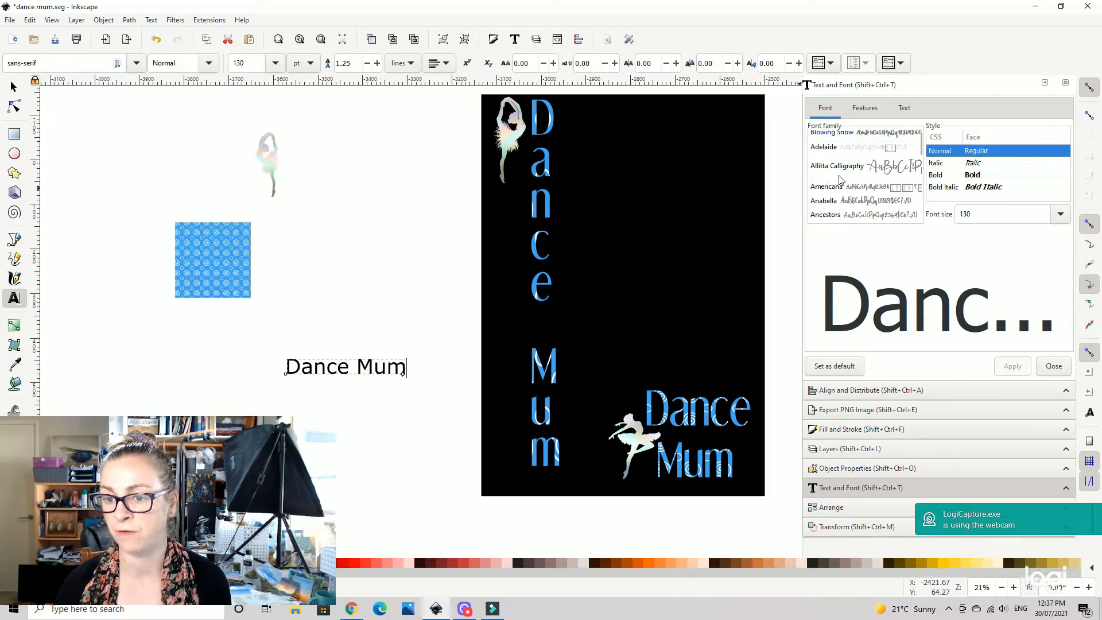
{"action": "left_click", "coordinate": [829, 215]}
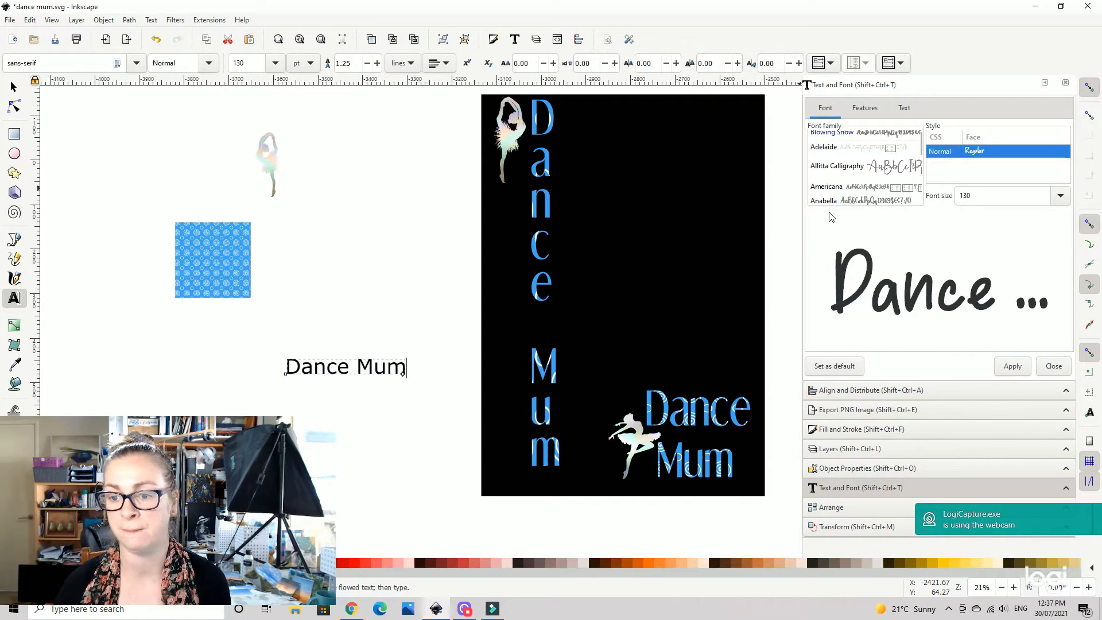
{"action": "scroll", "coordinate": [849, 181], "scroll_direction": "down", "scroll_amount": 3}
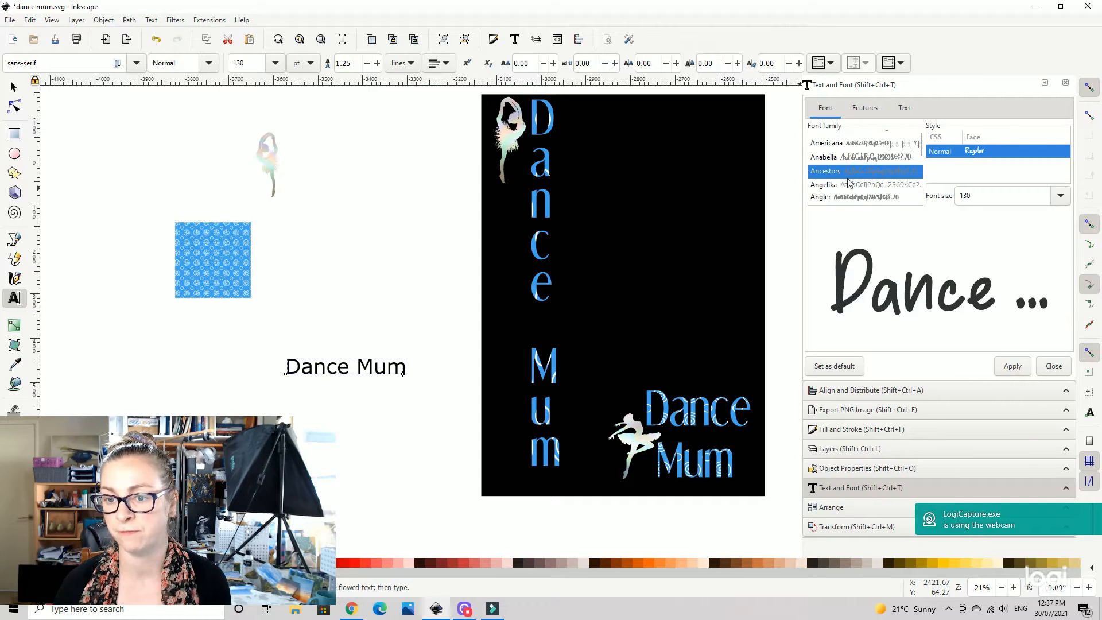
{"action": "left_click", "coordinate": [852, 198]}
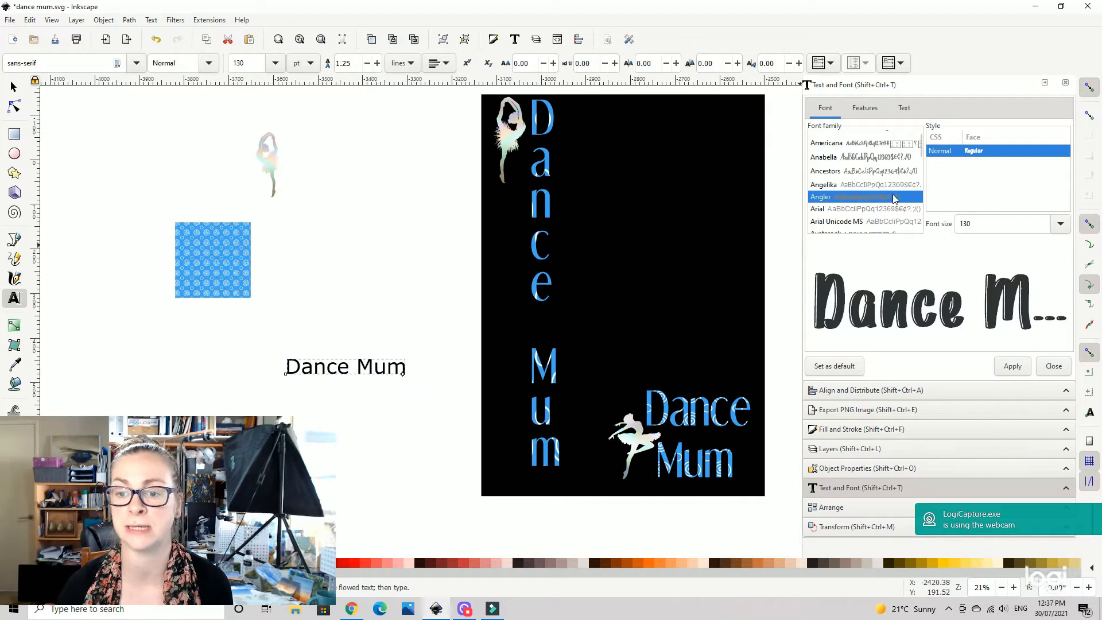
{"action": "left_click", "coordinate": [856, 171]}
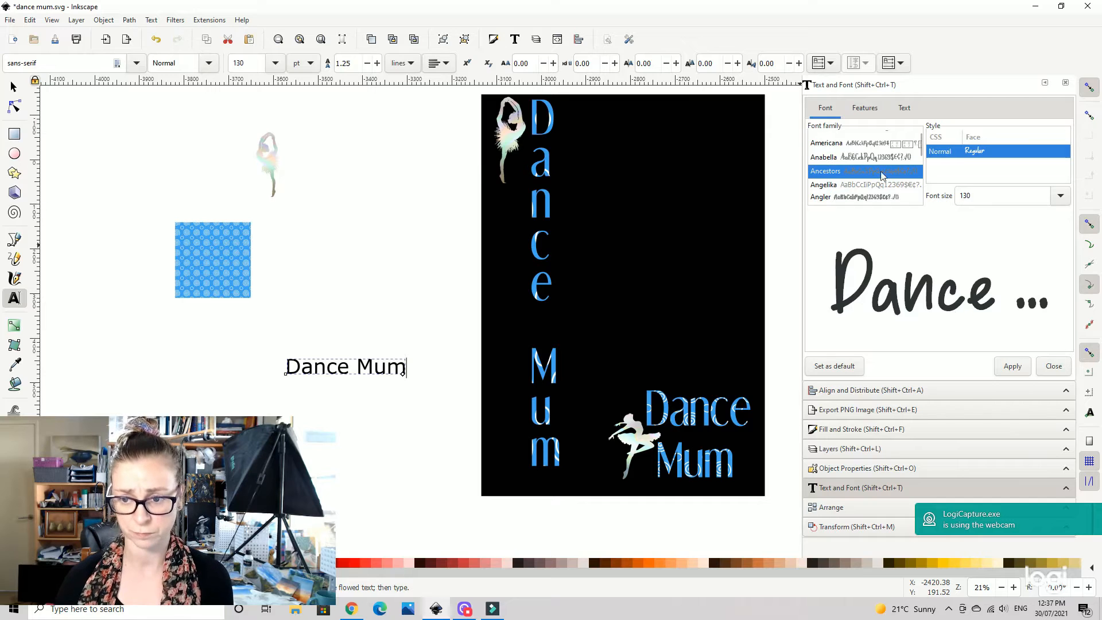
{"action": "left_click", "coordinate": [851, 158]}
{"action": "left_click", "coordinate": [852, 144]}
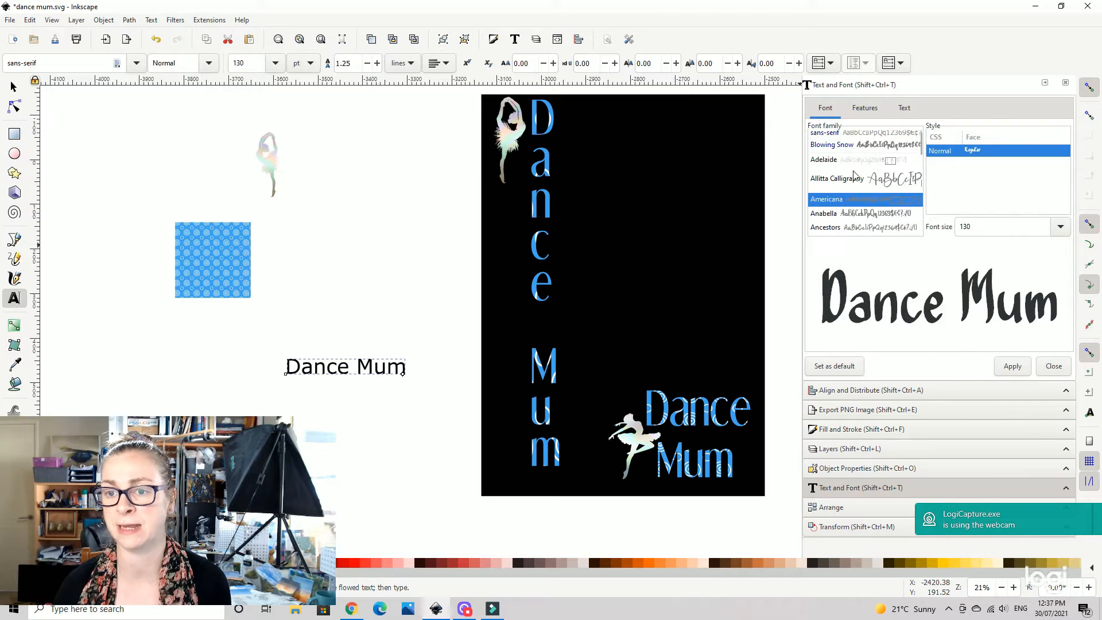
{"action": "left_click", "coordinate": [852, 180]}
{"action": "left_click", "coordinate": [851, 161]}
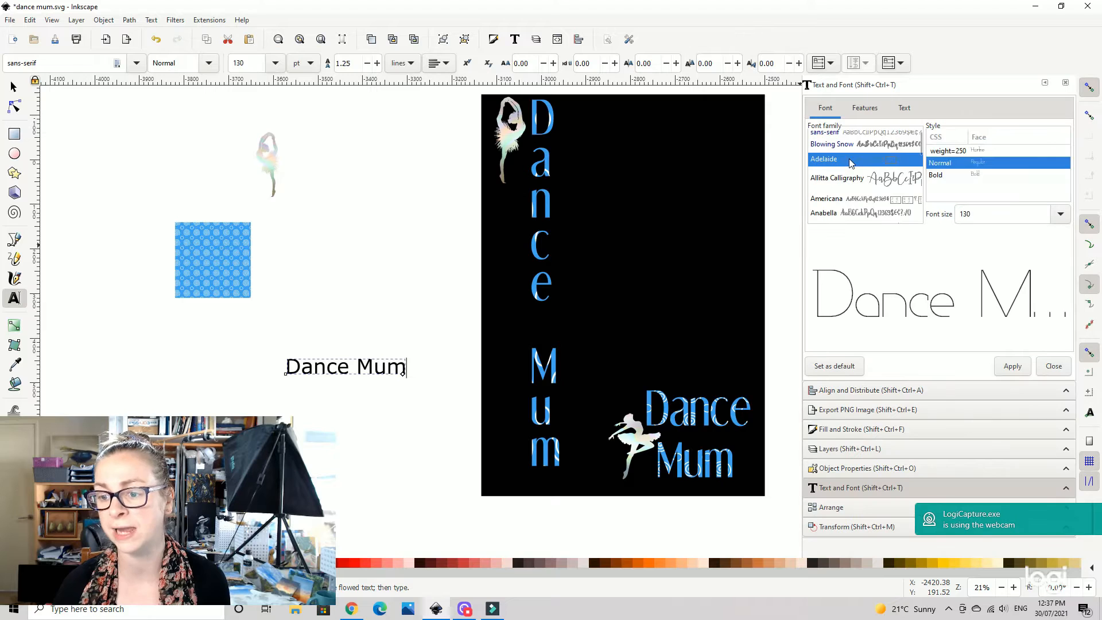
{"action": "left_click", "coordinate": [861, 182]}
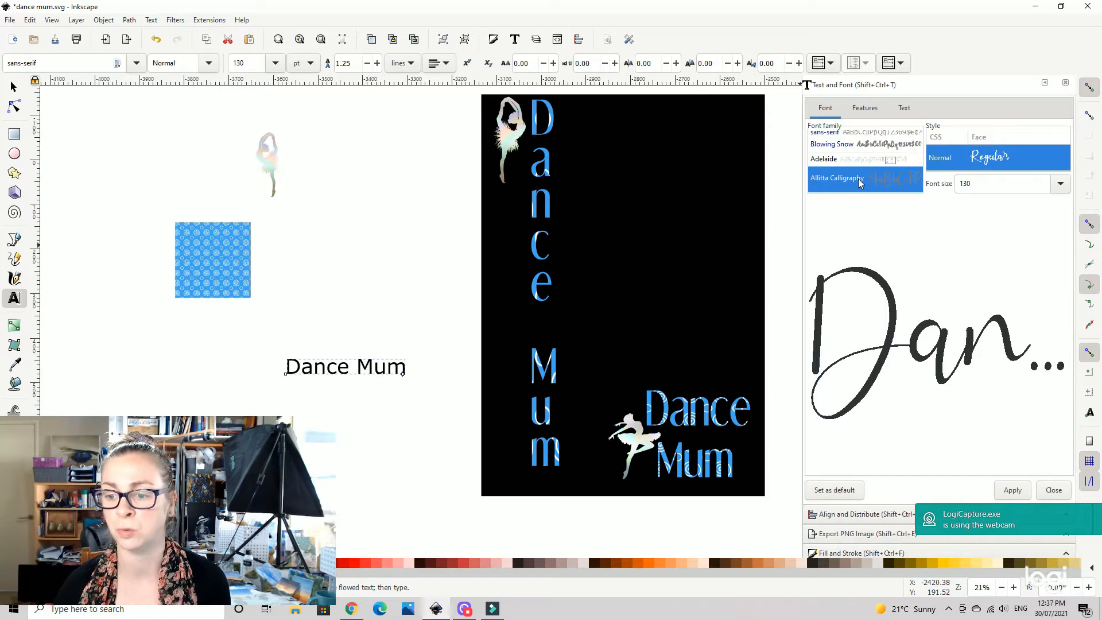
{"action": "scroll", "coordinate": [859, 179], "scroll_direction": "down", "scroll_amount": 2}
{"action": "left_click", "coordinate": [860, 176]}
{"action": "left_click", "coordinate": [862, 185]}
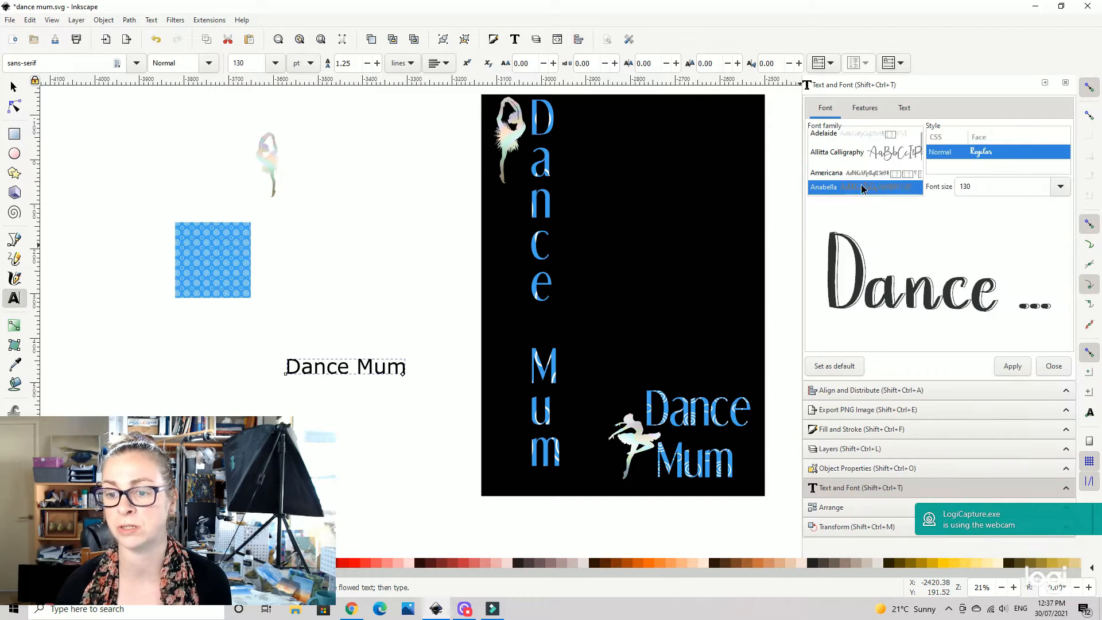
Browse further through the font families and set the "Dance Mum" text to Electronica Black.
{"action": "scroll", "coordinate": [860, 179], "scroll_direction": "down", "scroll_amount": 3}
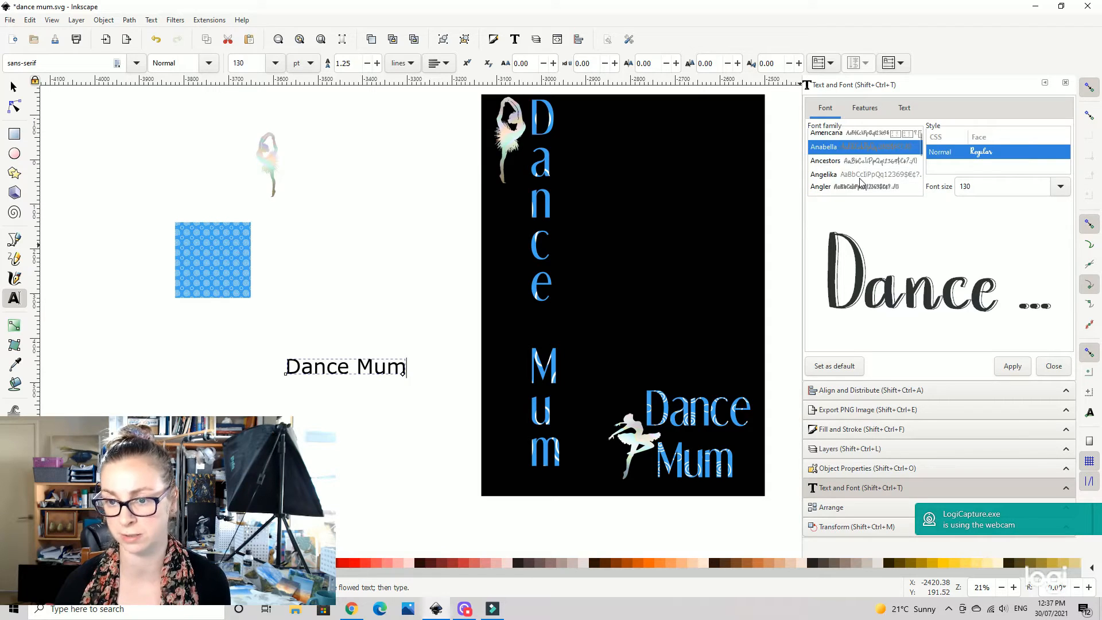
{"action": "left_click", "coordinate": [855, 159]}
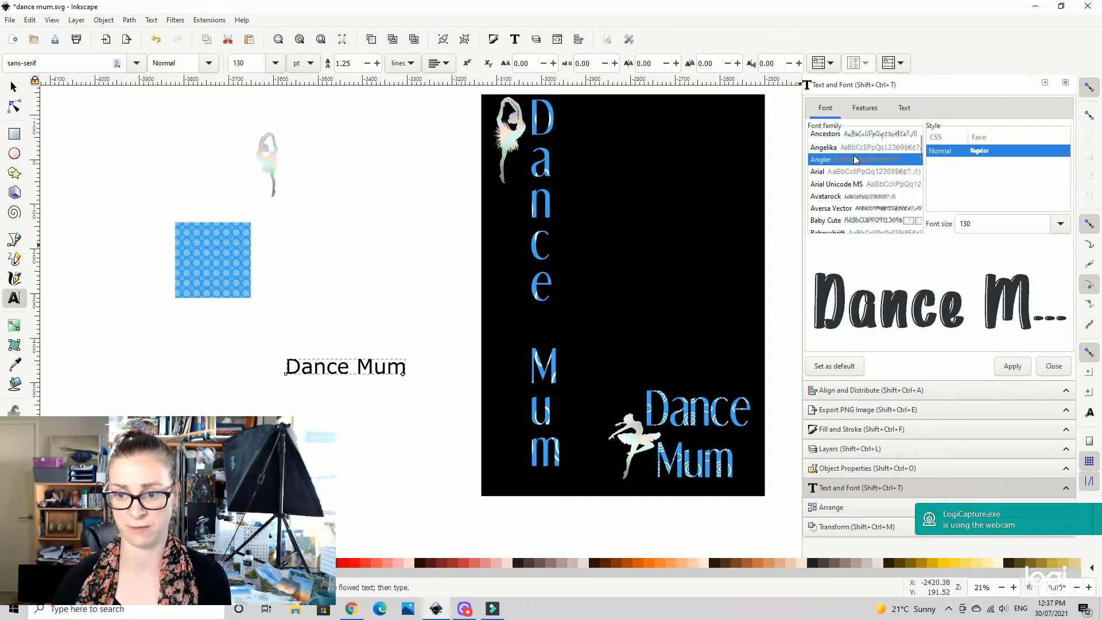
{"action": "scroll", "coordinate": [855, 160], "scroll_direction": "down", "scroll_amount": 2}
{"action": "left_click", "coordinate": [855, 186]}
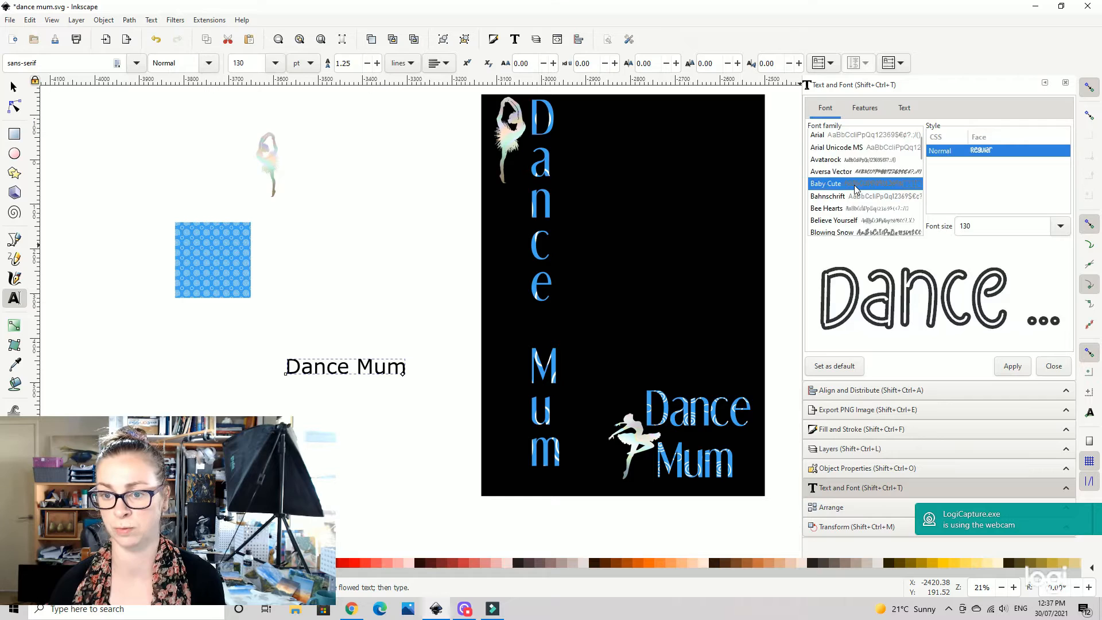
{"action": "scroll", "coordinate": [856, 189], "scroll_direction": "down", "scroll_amount": 2}
{"action": "left_click", "coordinate": [855, 196]}
{"action": "scroll", "coordinate": [861, 190], "scroll_direction": "down", "scroll_amount": 6}
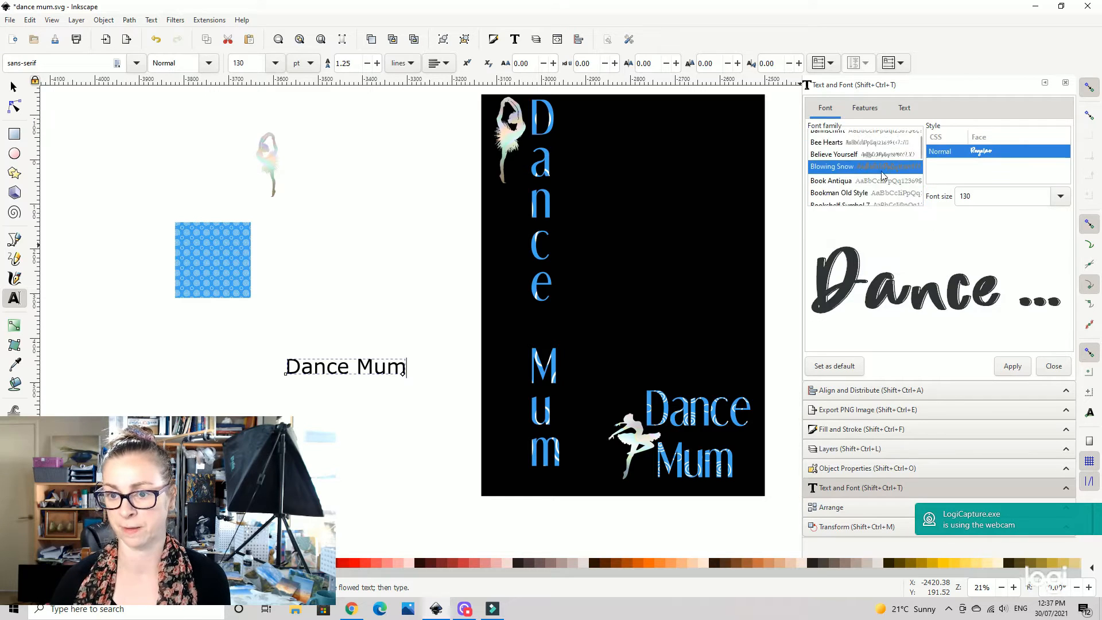
{"action": "scroll", "coordinate": [883, 177], "scroll_direction": "down", "scroll_amount": 3}
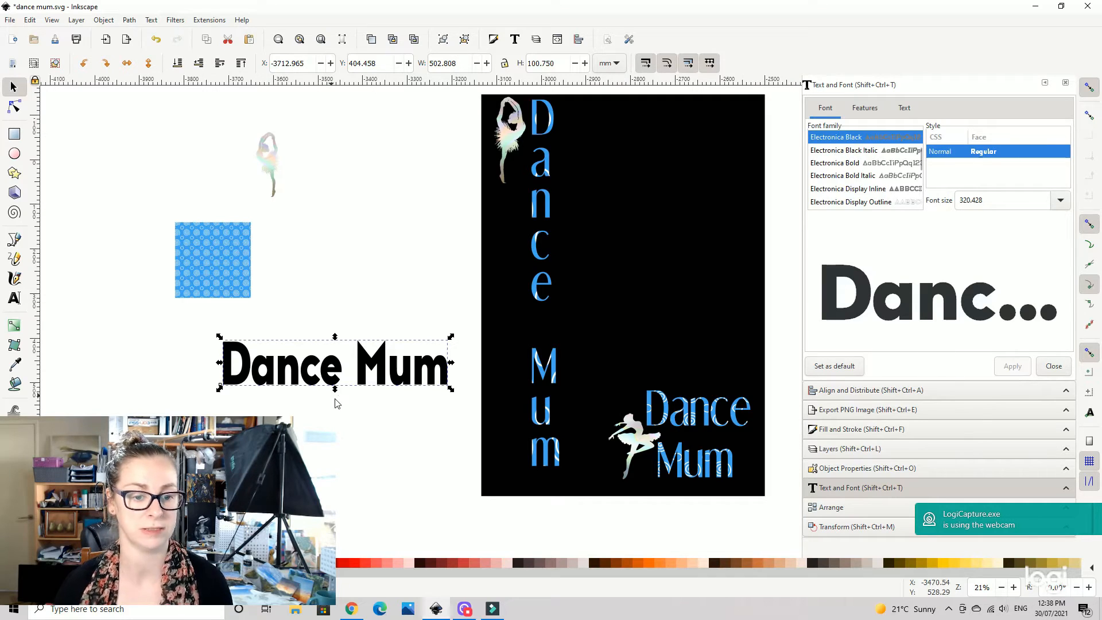
Enlarge the "Dance Mum" text to about 630 mm wide and move it beneath the blue pattern.
{"action": "left_click_drag", "start_coordinate": [453, 391], "coordinate": [494, 402]}
{"action": "left_click_drag", "start_coordinate": [414, 366], "coordinate": [329, 356]}
{"action": "left_click", "coordinate": [397, 460]}
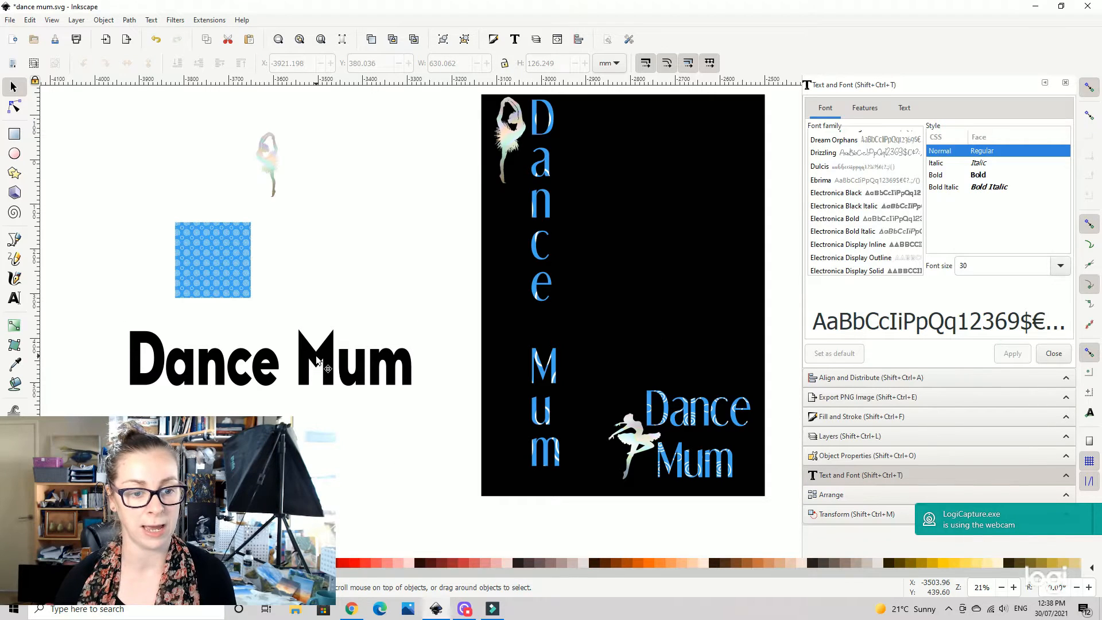
Enlarge the blue pattern to about 690 mm square and position it behind the whole "Dance Mum" text.
{"action": "left_click", "coordinate": [316, 361]}
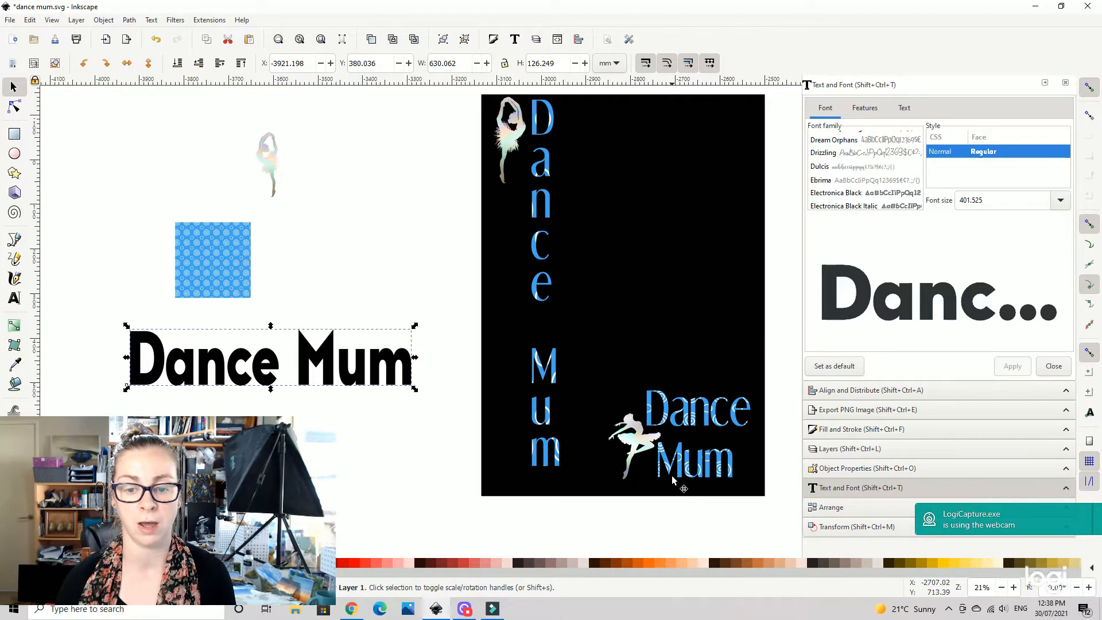
{"action": "left_click_drag", "start_coordinate": [370, 262], "coordinate": [468, 197]}
{"action": "left_click_drag", "start_coordinate": [418, 262], "coordinate": [576, 220]}
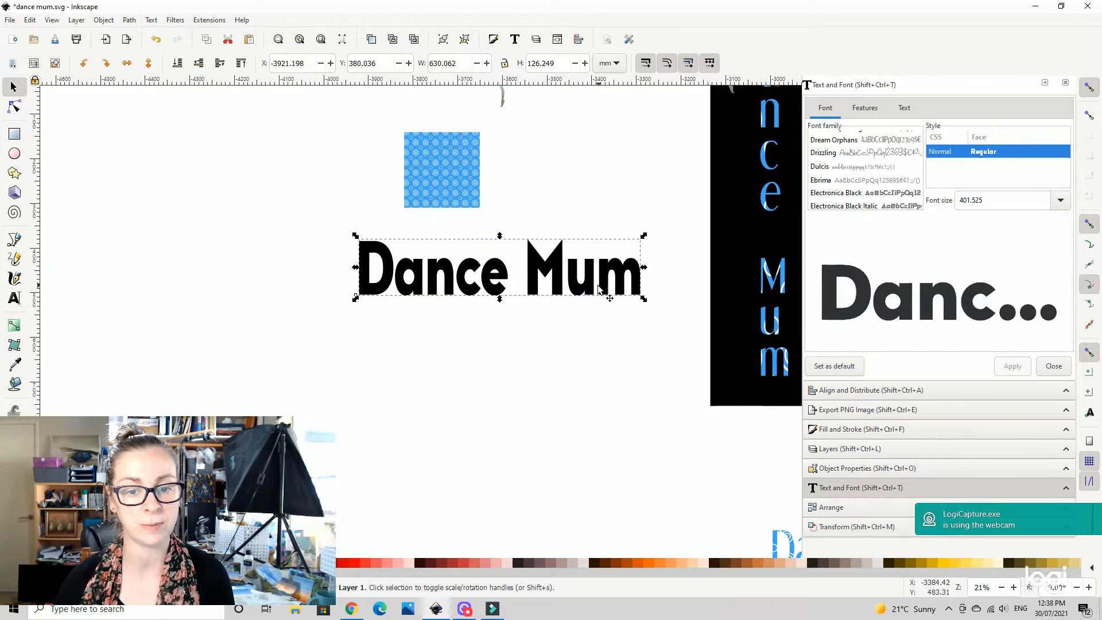
{"action": "left_click", "coordinate": [446, 177]}
{"action": "left_click_drag", "start_coordinate": [454, 174], "coordinate": [273, 170]}
{"action": "left_click_drag", "start_coordinate": [302, 208], "coordinate": [642, 389]}
{"action": "left_click_drag", "start_coordinate": [344, 197], "coordinate": [396, 202]}
{"action": "left_click_drag", "start_coordinate": [545, 410], "coordinate": [725, 461]}
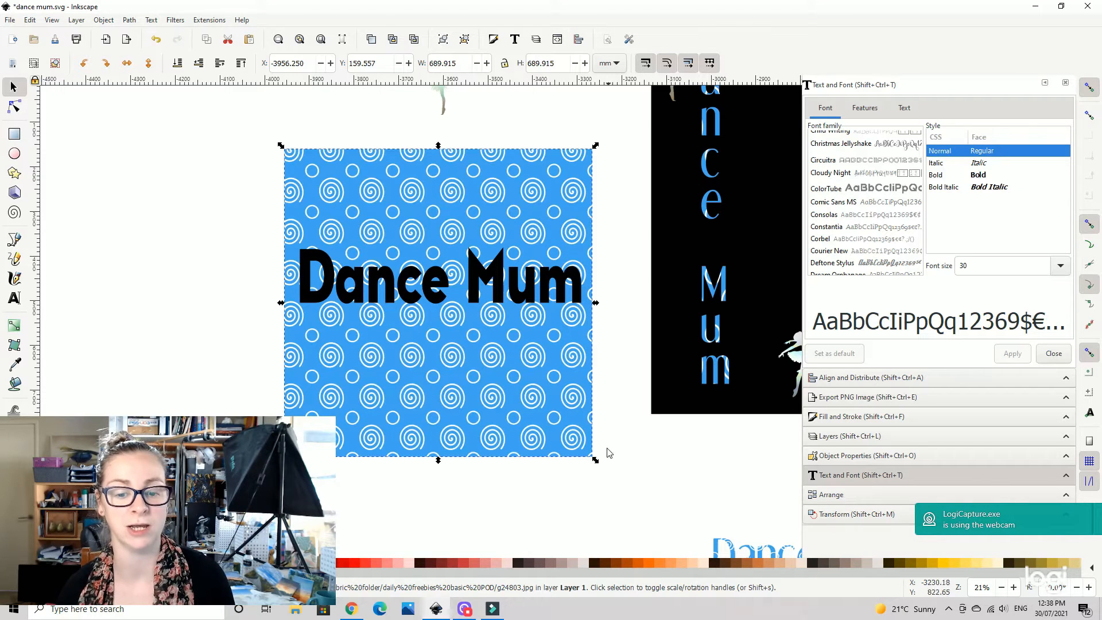
Scale the "Dance Mum" text down to about 476 mm wide and the blue pattern to about 541 mm square.
{"action": "left_click", "coordinate": [570, 296]}
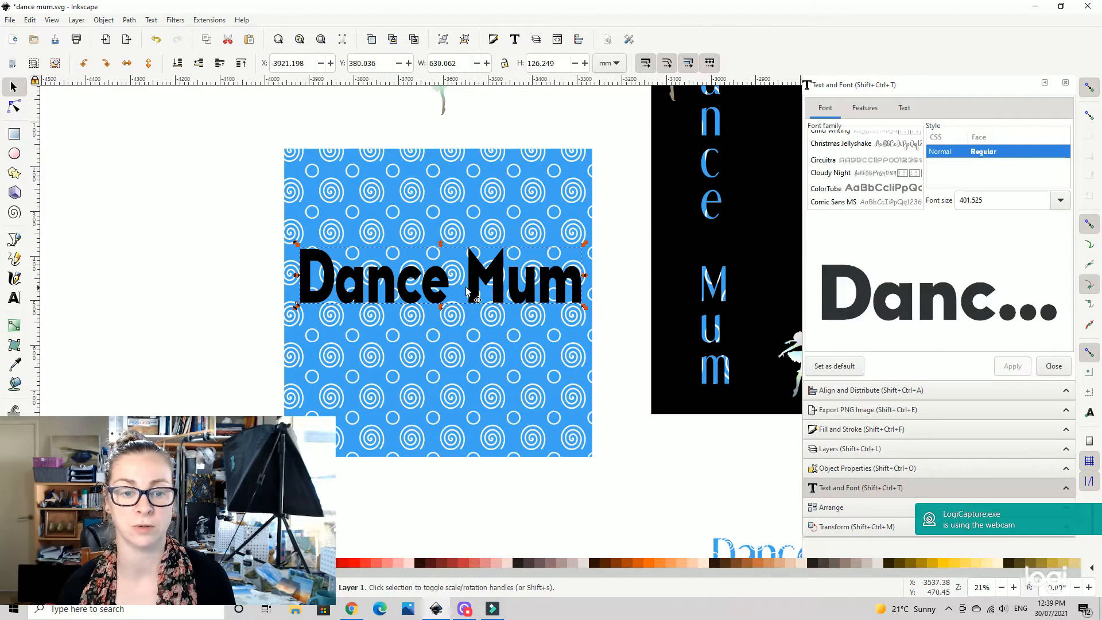
{"action": "left_click_drag", "start_coordinate": [583, 309], "coordinate": [544, 297]}
{"action": "left_click", "coordinate": [589, 455]}
{"action": "left_click_drag", "start_coordinate": [592, 460], "coordinate": [514, 416]}
{"action": "left_click_drag", "start_coordinate": [529, 421], "coordinate": [531, 422]}
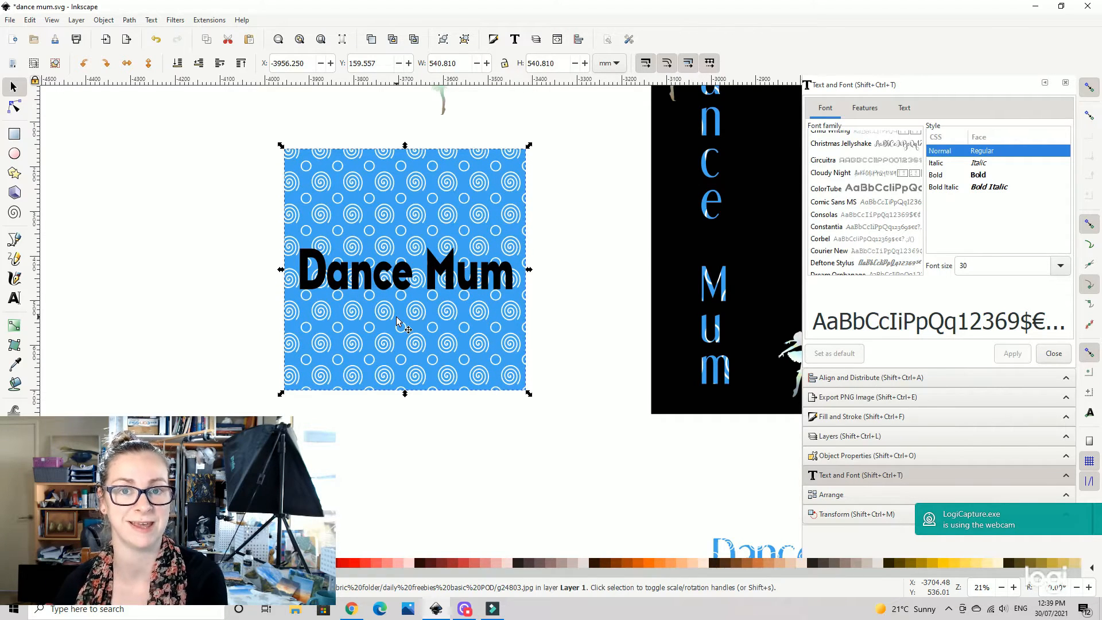
{"action": "left_click", "coordinate": [613, 261]}
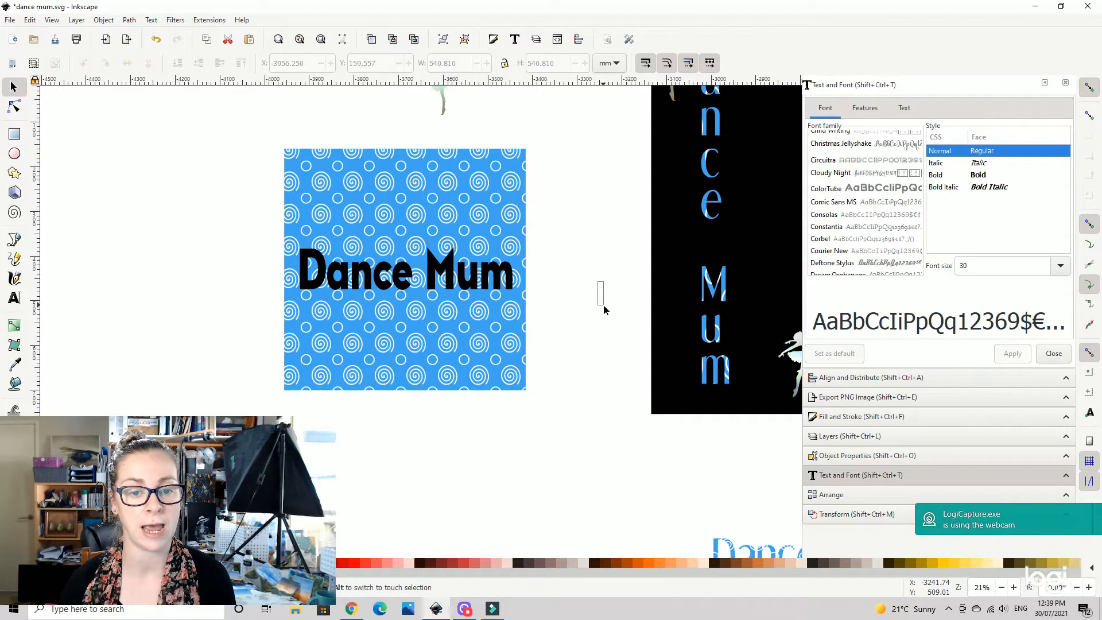
{"action": "scroll", "coordinate": [576, 276], "scroll_direction": "up", "scroll_amount": 2}
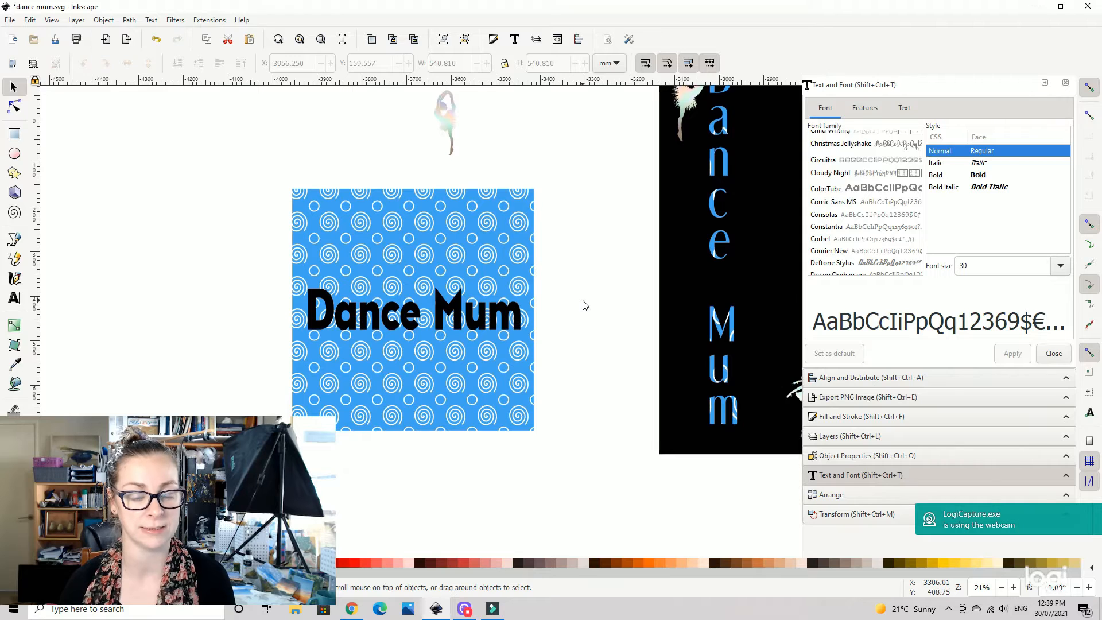
{"action": "key", "text": "ctrl+z"}
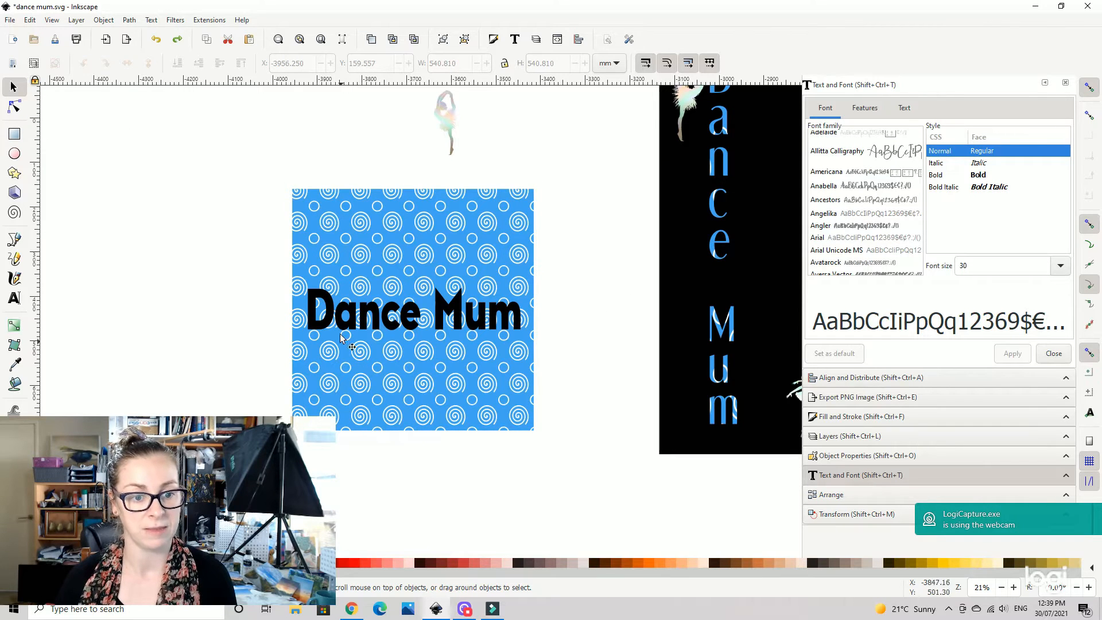
Clip the blue pattern to the shape of the "Dance Mum" text.
{"action": "left_click_drag", "start_coordinate": [596, 257], "coordinate": [739, 195]}
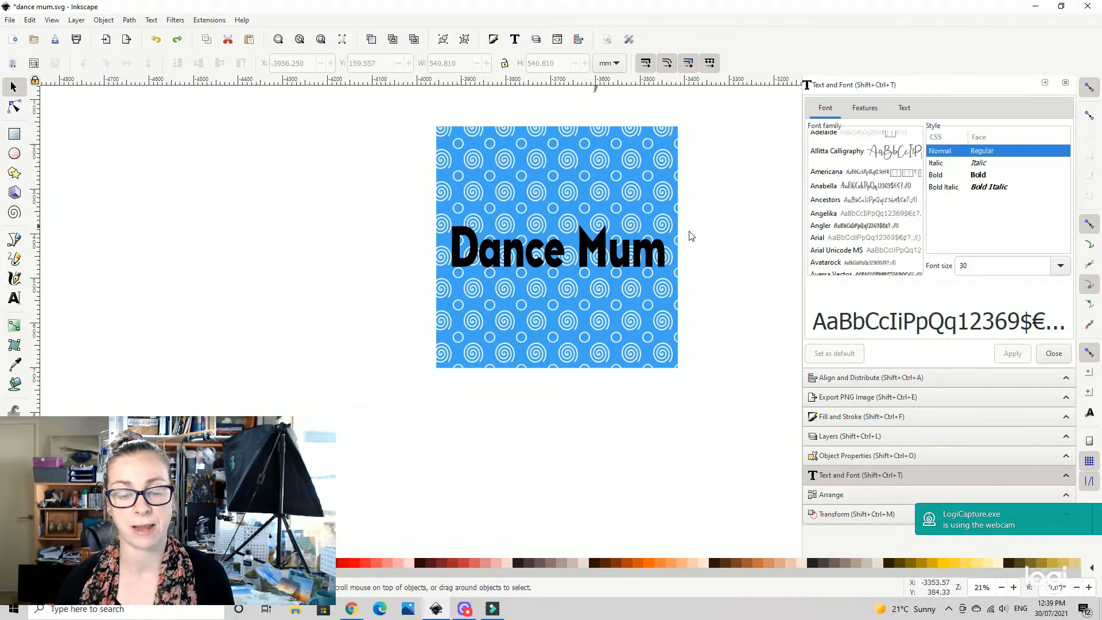
{"action": "left_click_drag", "start_coordinate": [373, 99], "coordinate": [737, 448]}
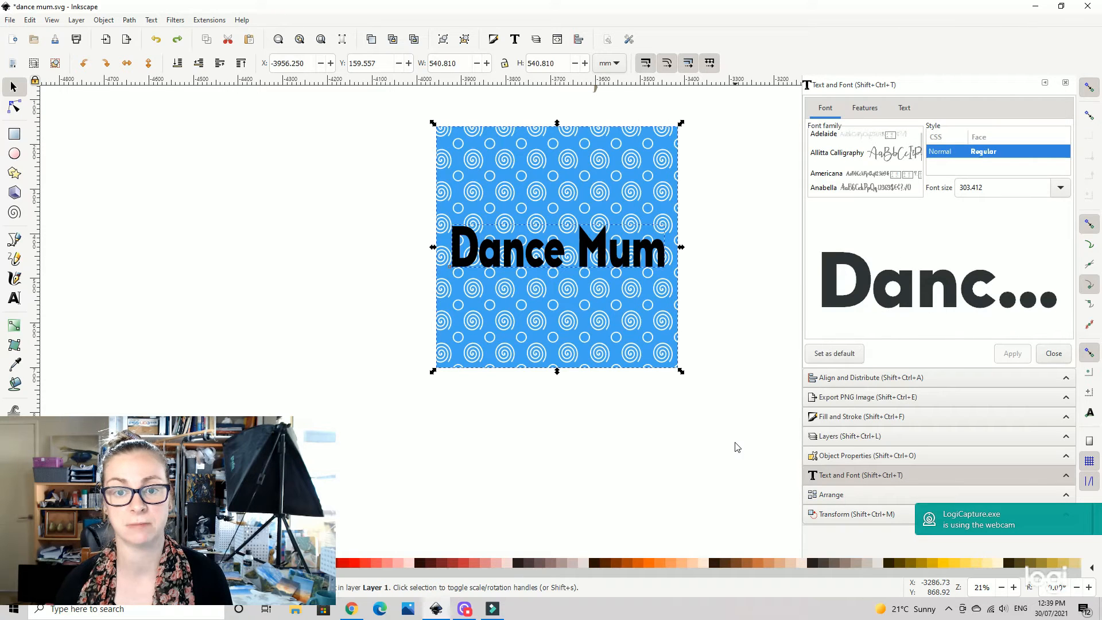
{"action": "left_click", "coordinate": [106, 21]}
{"action": "mouse_move", "coordinate": [138, 160]}
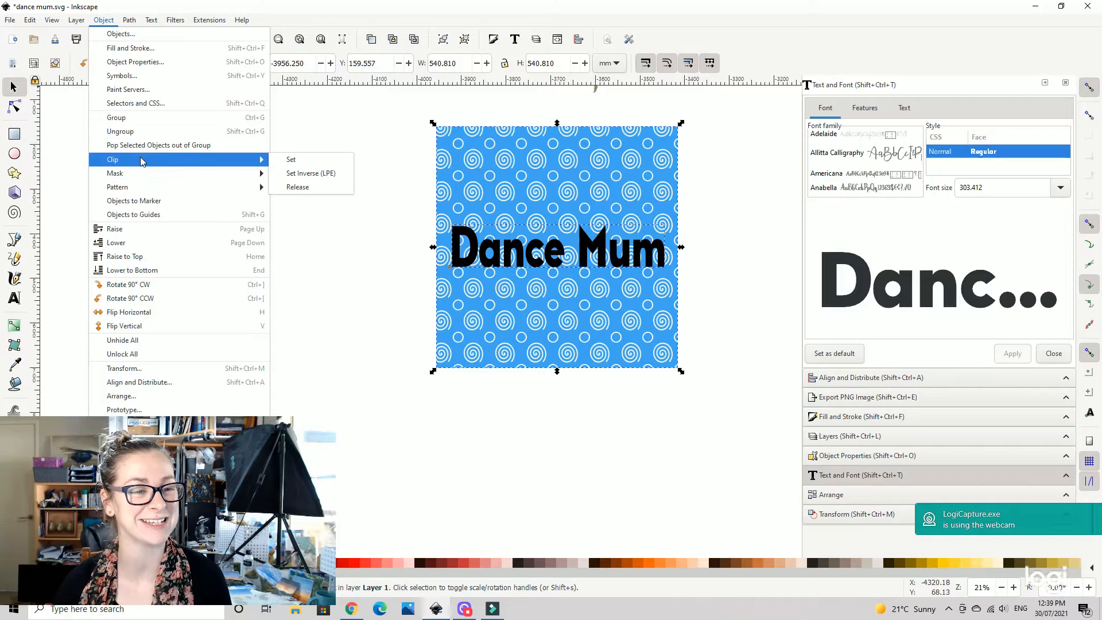
{"action": "left_click", "coordinate": [297, 165]}
{"action": "left_click", "coordinate": [653, 379]}
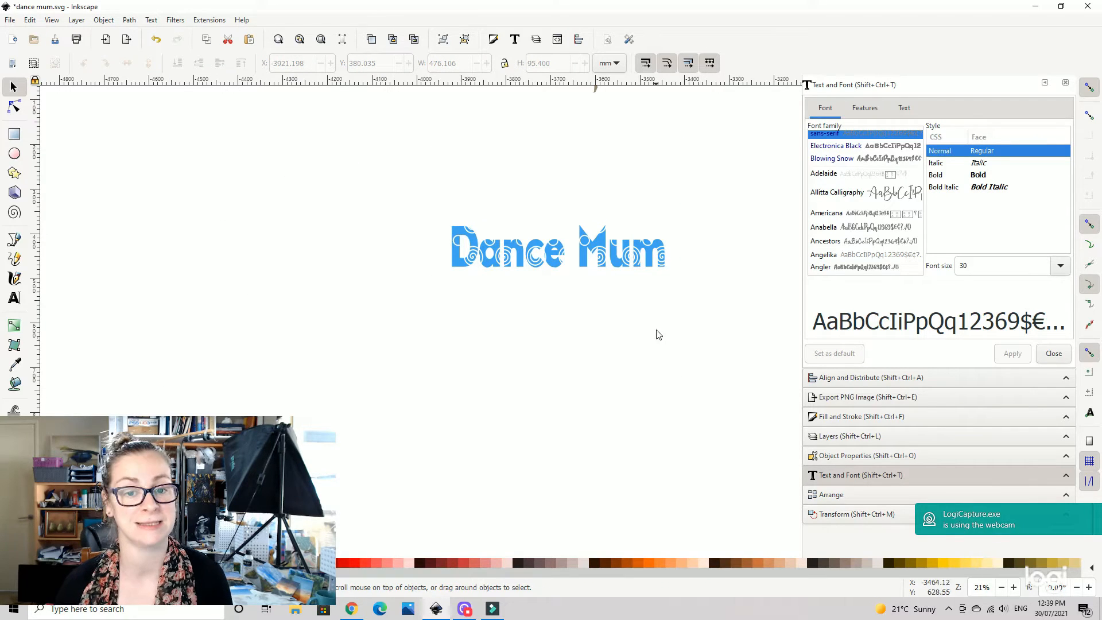
Add two separate text objects, "Dane" and "Mum" directly under it, on the blank canvas below the patterned text.
{"action": "left_click_drag", "start_coordinate": [701, 282], "coordinate": [374, 301]}
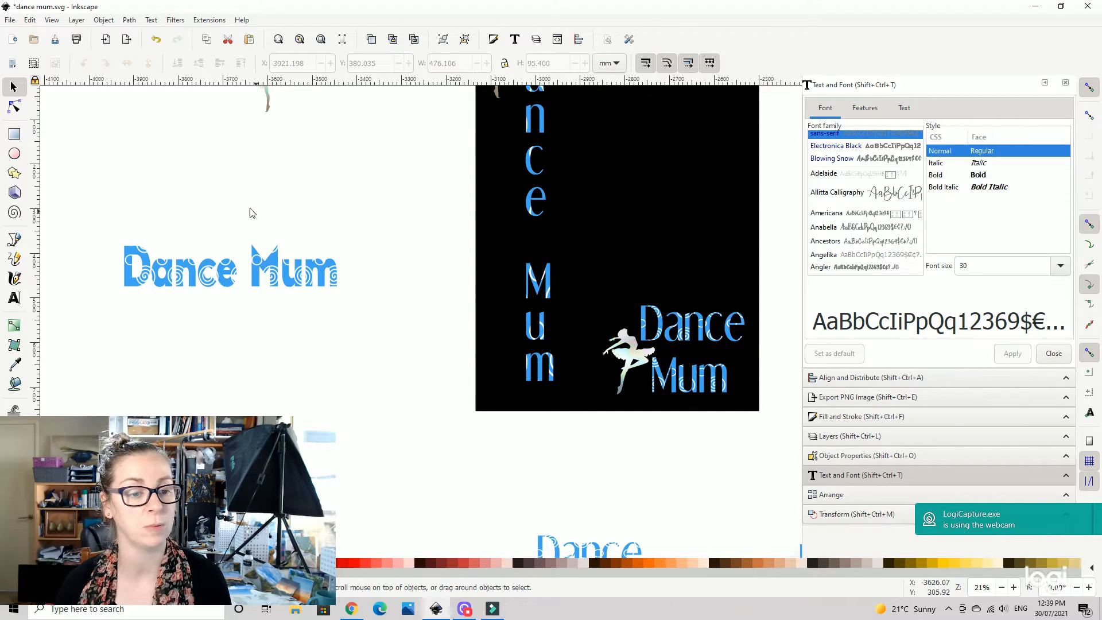
{"action": "left_click_drag", "start_coordinate": [237, 345], "coordinate": [323, 303]}
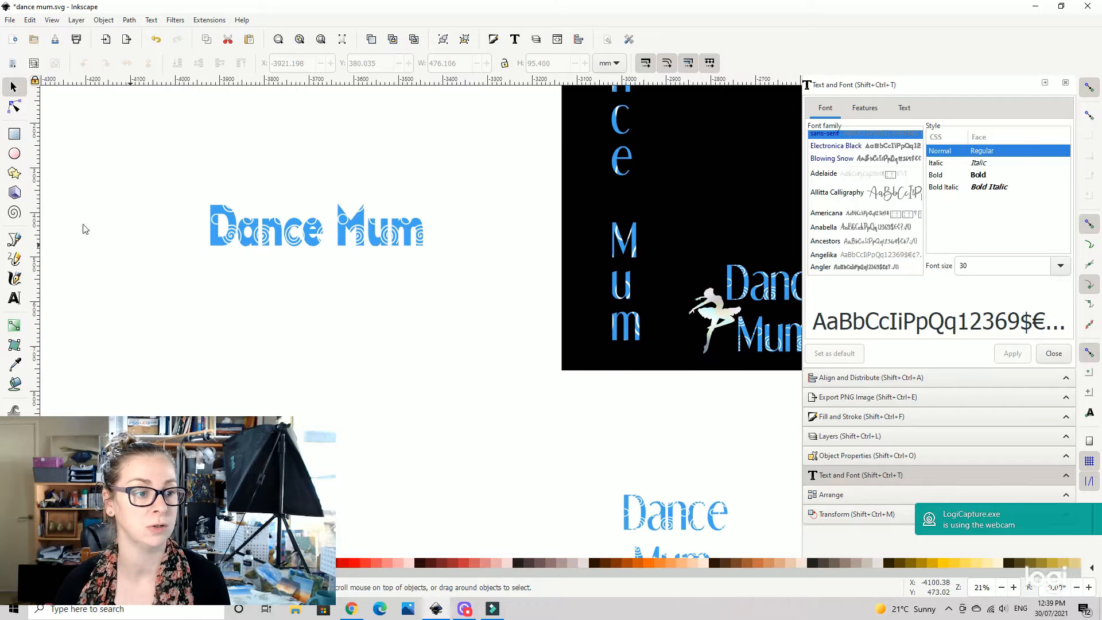
{"action": "left_click", "coordinate": [14, 298]}
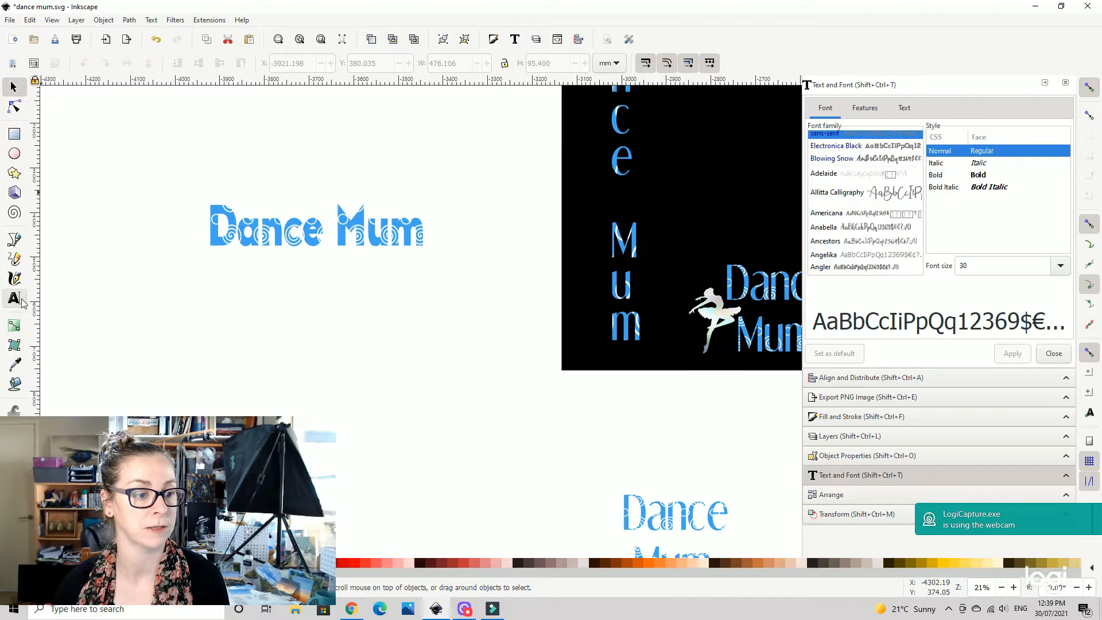
{"action": "left_click", "coordinate": [294, 300]}
{"action": "type", "text": "Dane"}
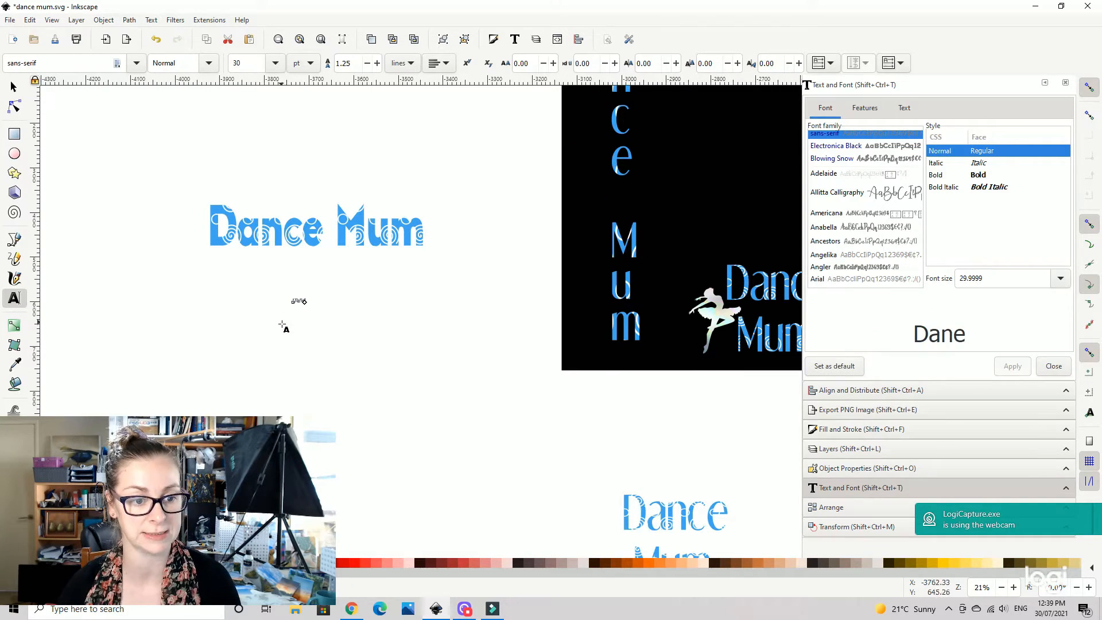
{"action": "key", "text": "Escape"}
{"action": "left_click", "coordinate": [294, 309]}
{"action": "type", "text": "Mum"}
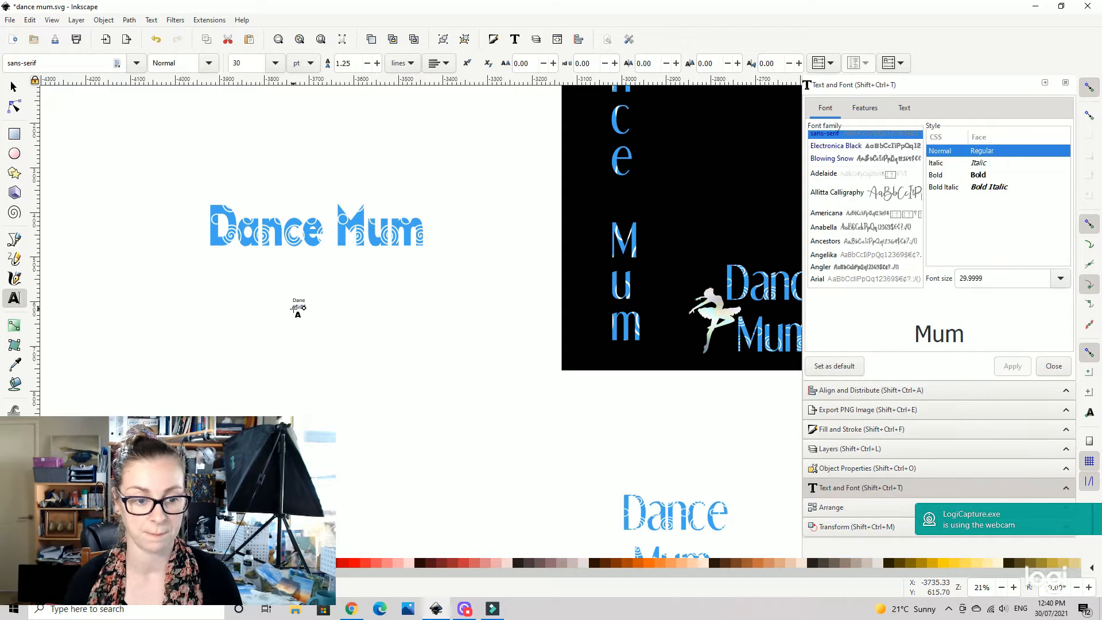
Enlarge the "Dane" and "Mum" text objects together to about 219 mm wide.
{"action": "left_click", "coordinate": [13, 89]}
{"action": "left_click_drag", "start_coordinate": [231, 261], "coordinate": [403, 393]}
{"action": "left_click_drag", "start_coordinate": [306, 315], "coordinate": [456, 390]}
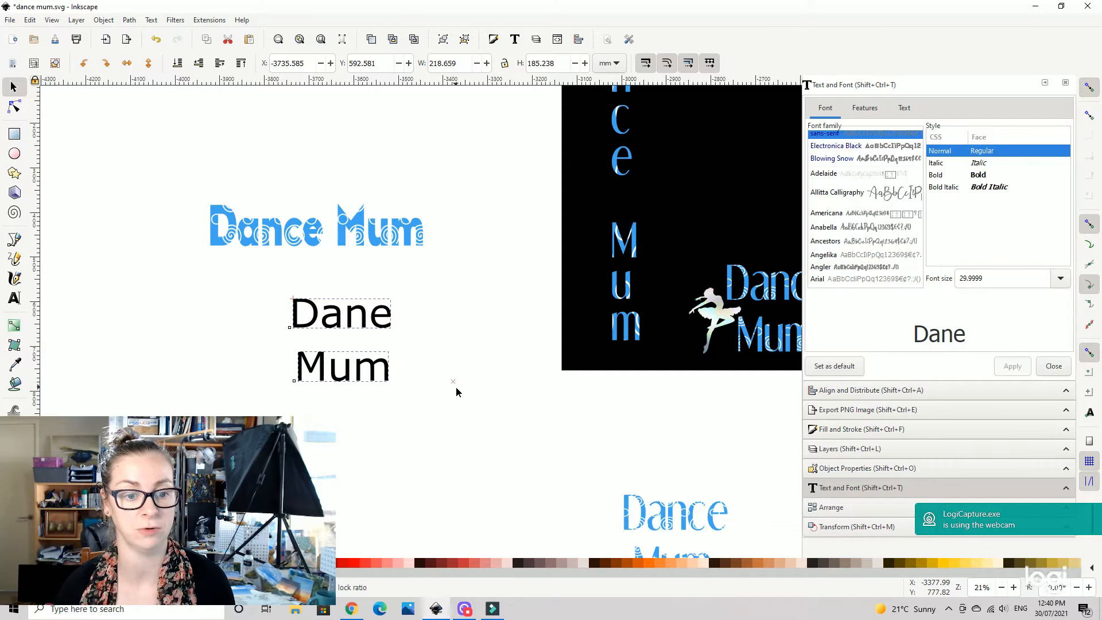
Correct "Dane" to "Dance" and select the separate "Dance" and "Mum" text objects together.
{"action": "double_click", "coordinate": [372, 317]}
{"action": "type", "text": "c"}
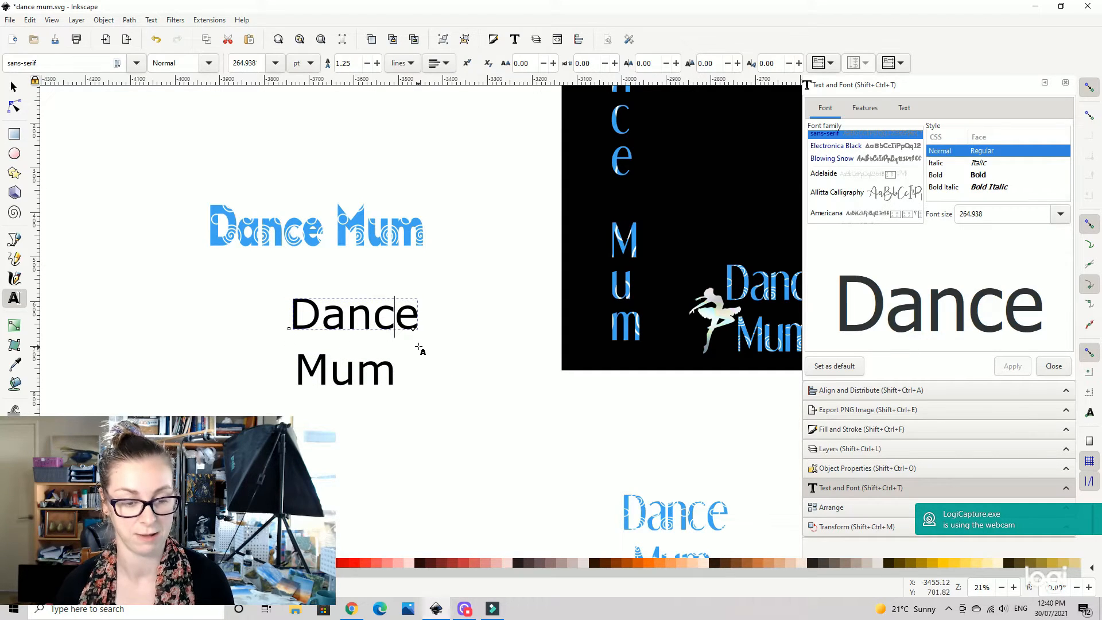
{"action": "left_click", "coordinate": [450, 382]}
{"action": "left_click", "coordinate": [13, 87]}
{"action": "left_click_drag", "start_coordinate": [256, 274], "coordinate": [493, 462]}
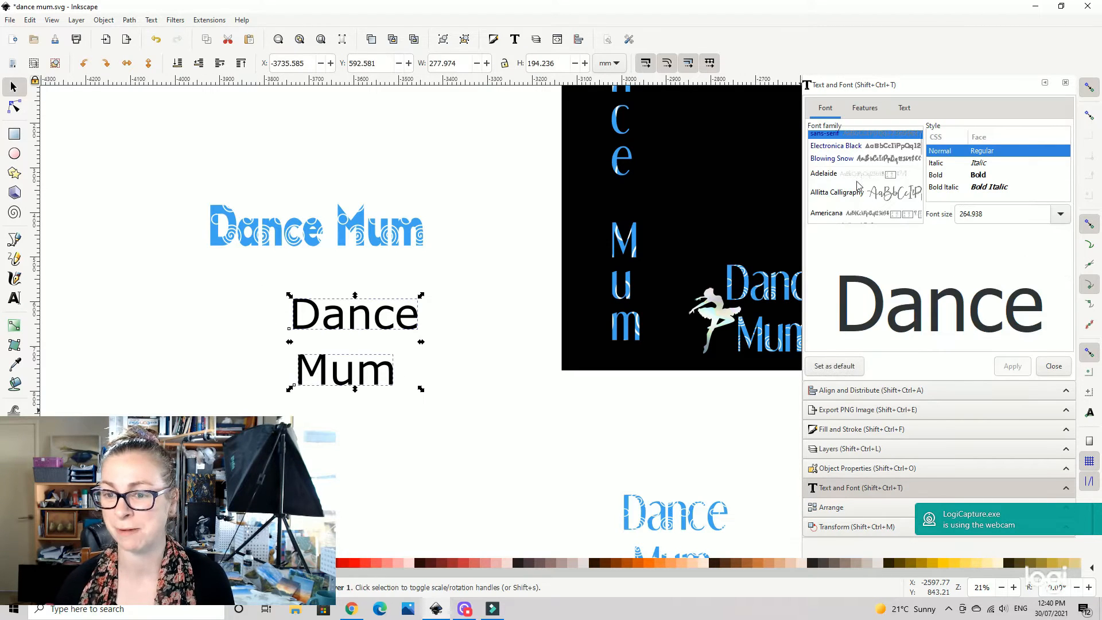
Apply the Electronica Black font to the separate "Dance" and "Mum" text objects.
{"action": "left_click", "coordinate": [843, 146]}
{"action": "left_click", "coordinate": [1012, 367]}
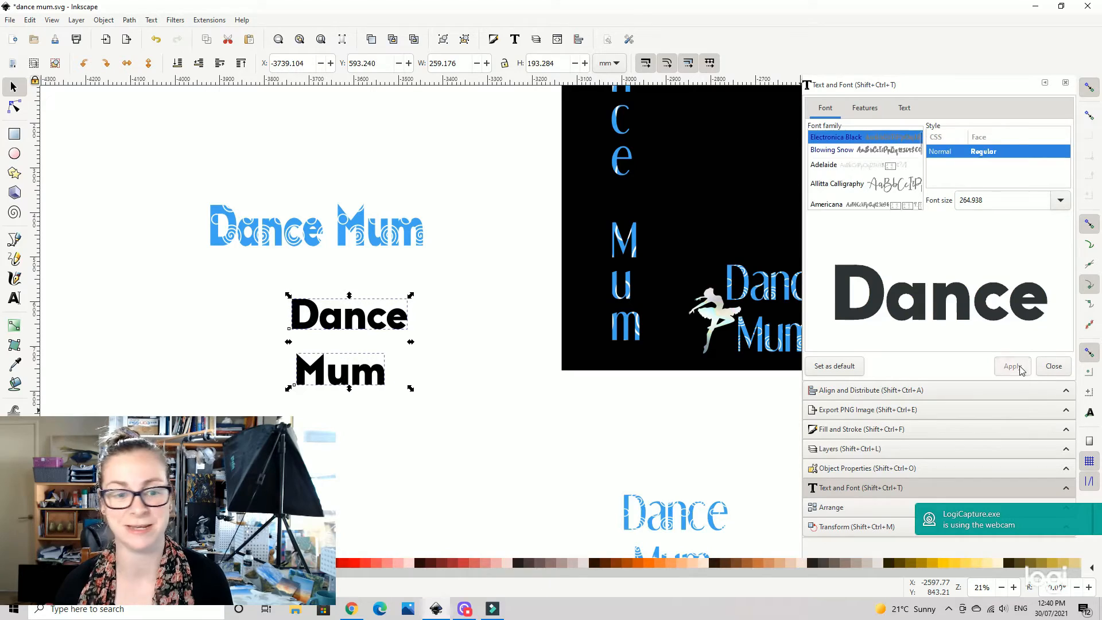
{"action": "left_click", "coordinate": [522, 423]}
Import the blue circle-pattern image g24803 from the daily freebies basic POD folder.
{"action": "left_click", "coordinate": [9, 20]}
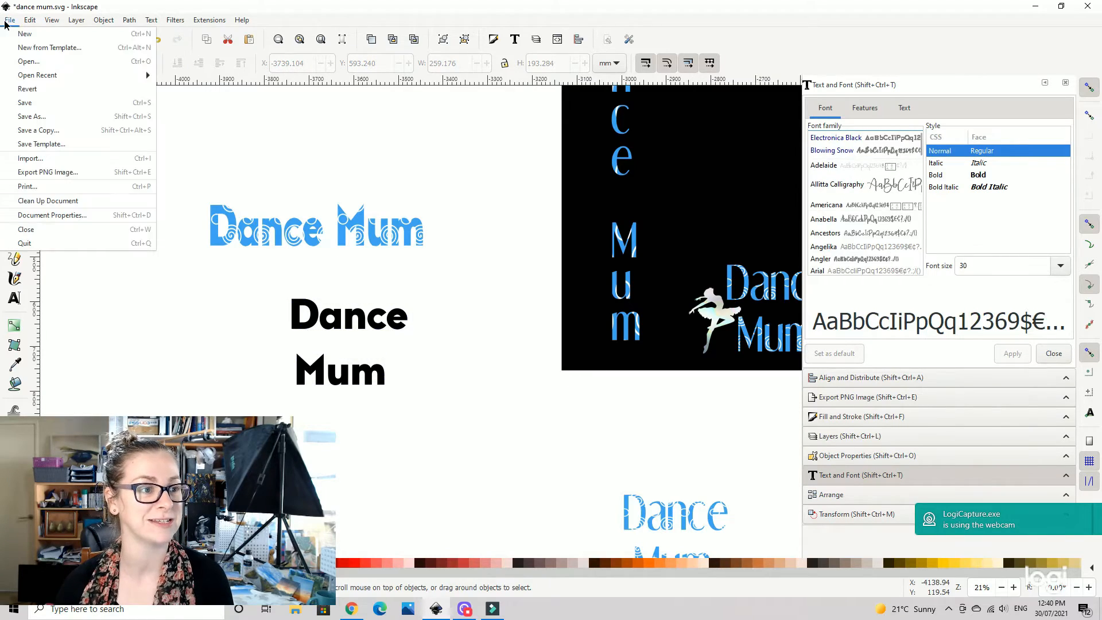
{"action": "left_click", "coordinate": [34, 159]}
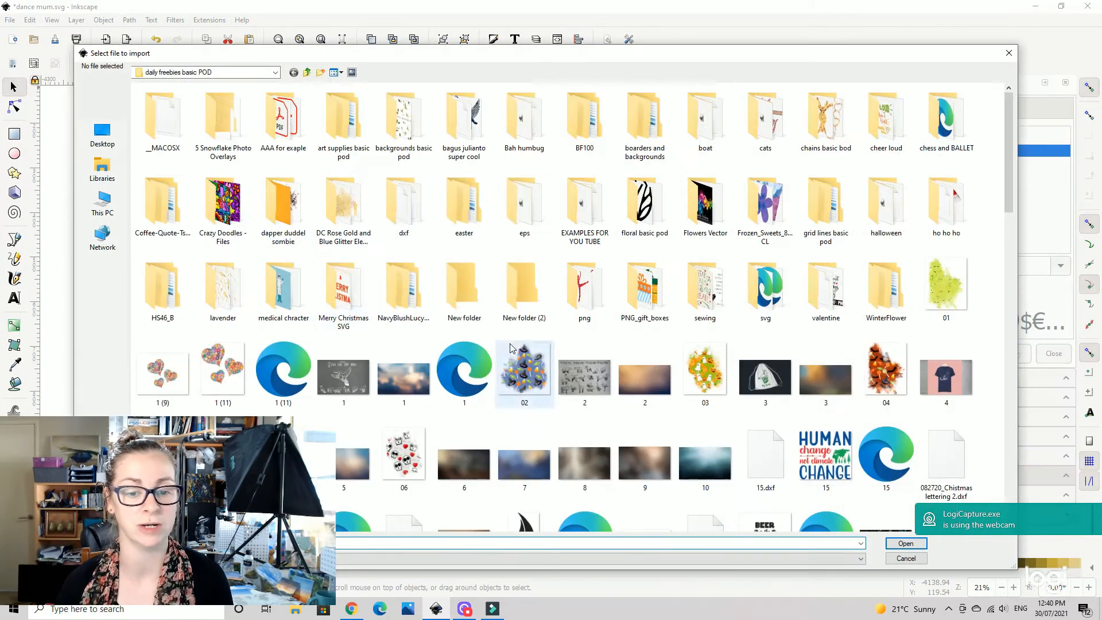
{"action": "scroll", "coordinate": [525, 321], "scroll_direction": "down", "scroll_amount": 5}
{"action": "scroll", "coordinate": [632, 242], "scroll_direction": "up", "scroll_amount": 10}
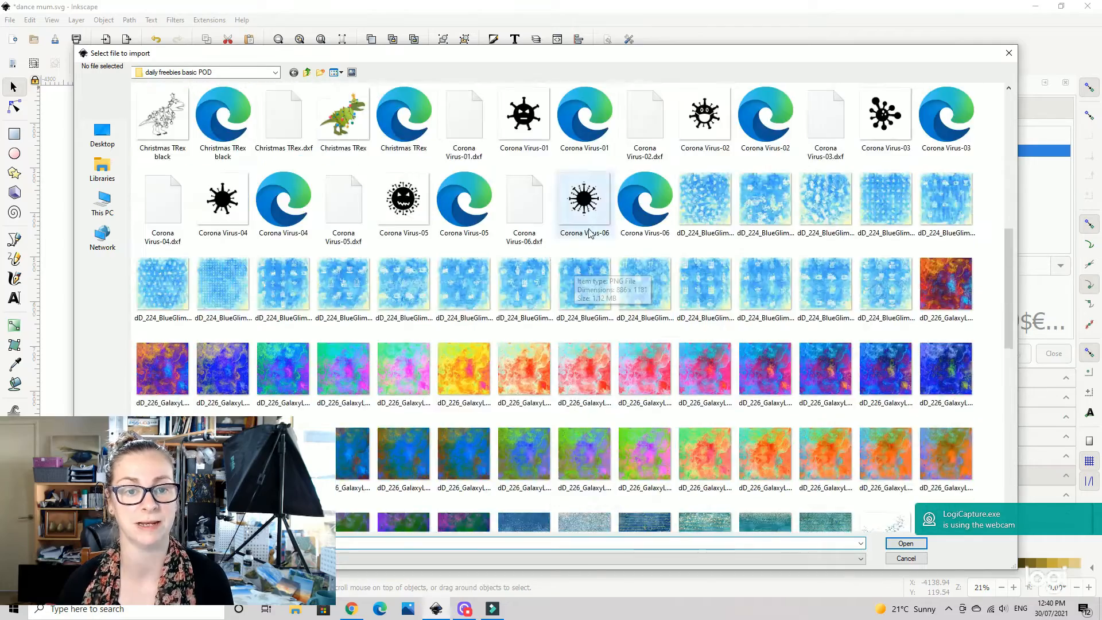
{"action": "scroll", "coordinate": [680, 229], "scroll_direction": "down", "scroll_amount": 15}
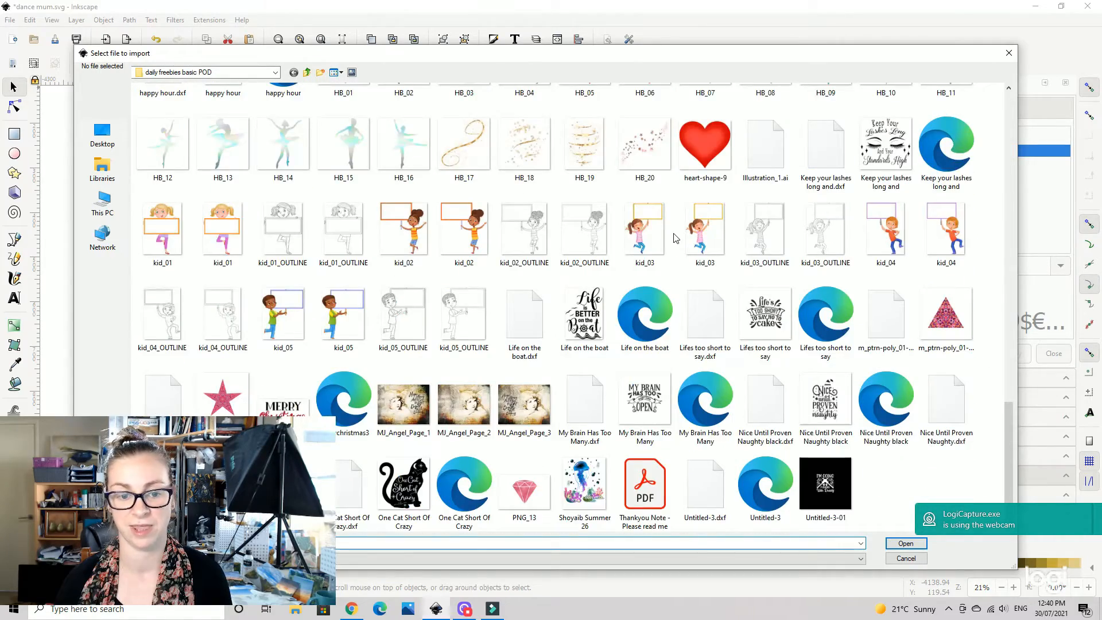
{"action": "scroll", "coordinate": [676, 237], "scroll_direction": "up", "scroll_amount": 4}
{"action": "left_click", "coordinate": [524, 230]}
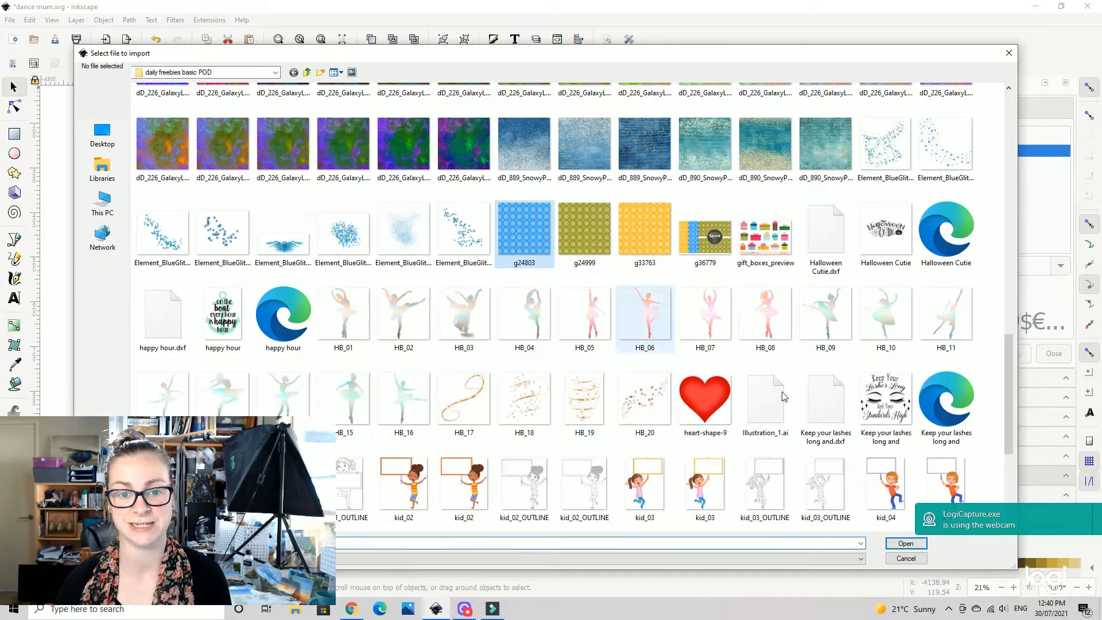
{"action": "left_click", "coordinate": [906, 555]}
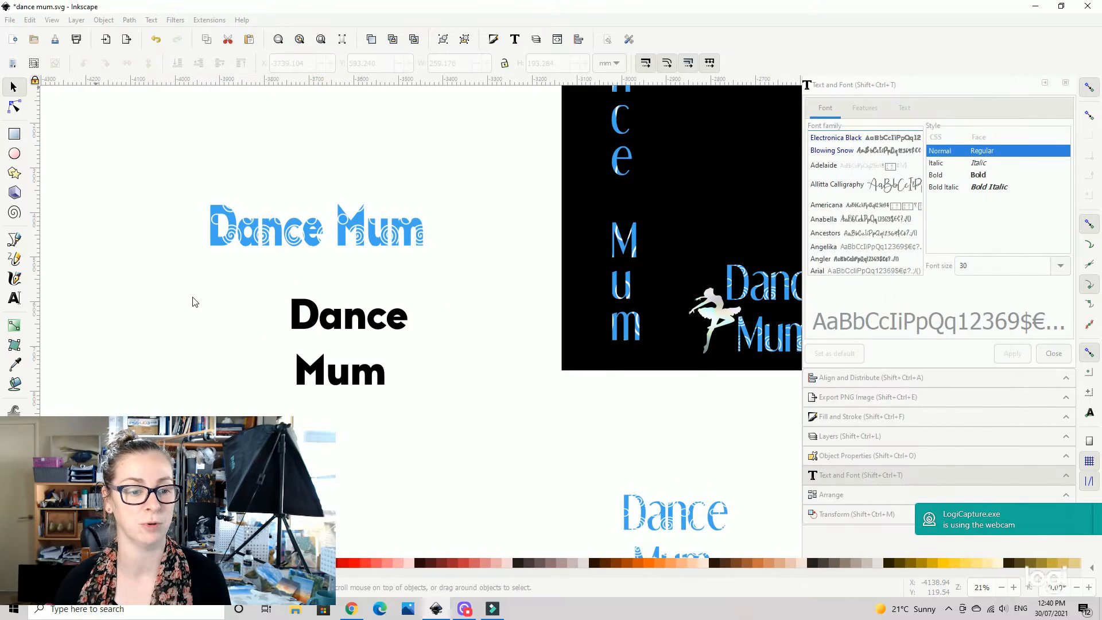
Enlarge the imported blue pattern to about 300 mm square and place it over the "Dance" and "Mum" text.
{"action": "left_click_drag", "start_coordinate": [208, 297], "coordinate": [389, 286]}
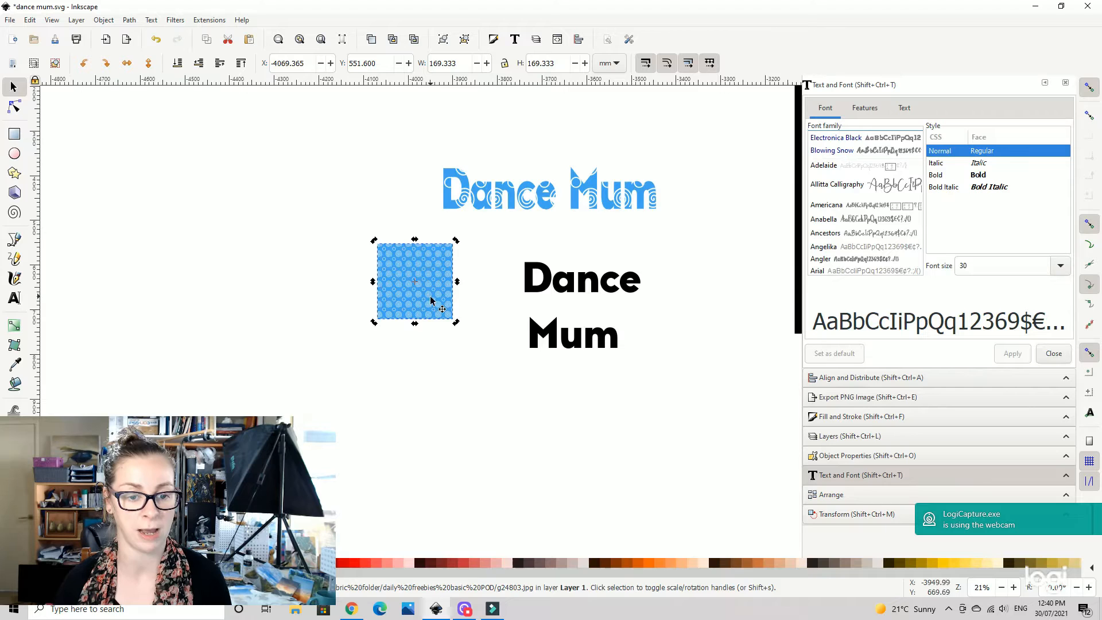
{"action": "left_click_drag", "start_coordinate": [458, 326], "coordinate": [654, 385]}
{"action": "left_click_drag", "start_coordinate": [460, 315], "coordinate": [600, 315]}
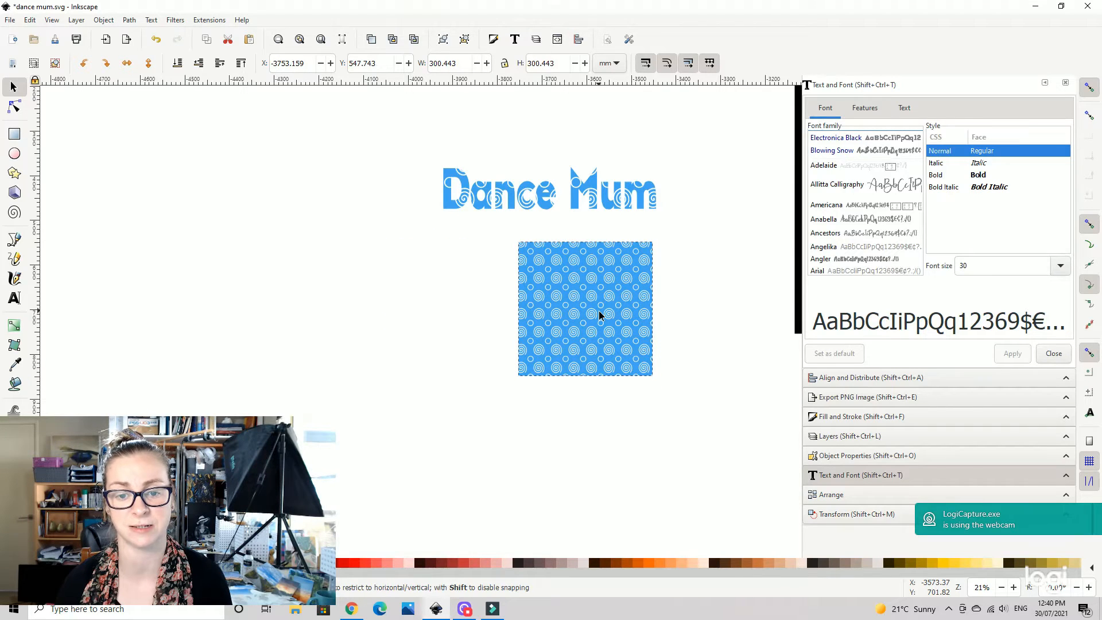
Lower the blue pattern to the bottom of the stack, behind the black text.
{"action": "left_click", "coordinate": [474, 237]}
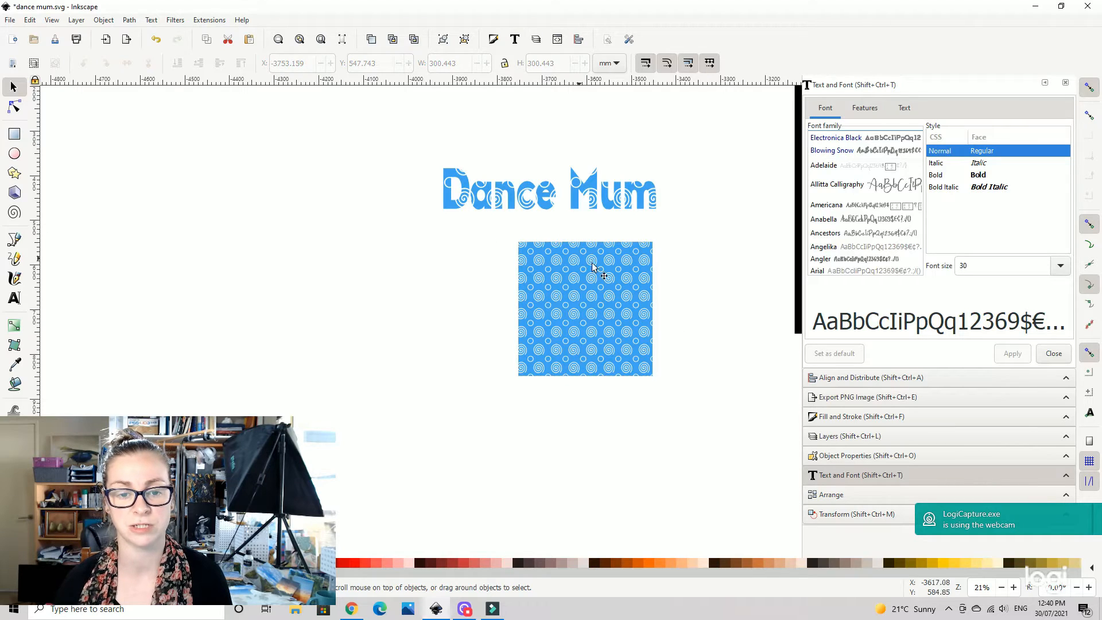
{"action": "left_click", "coordinate": [610, 310]}
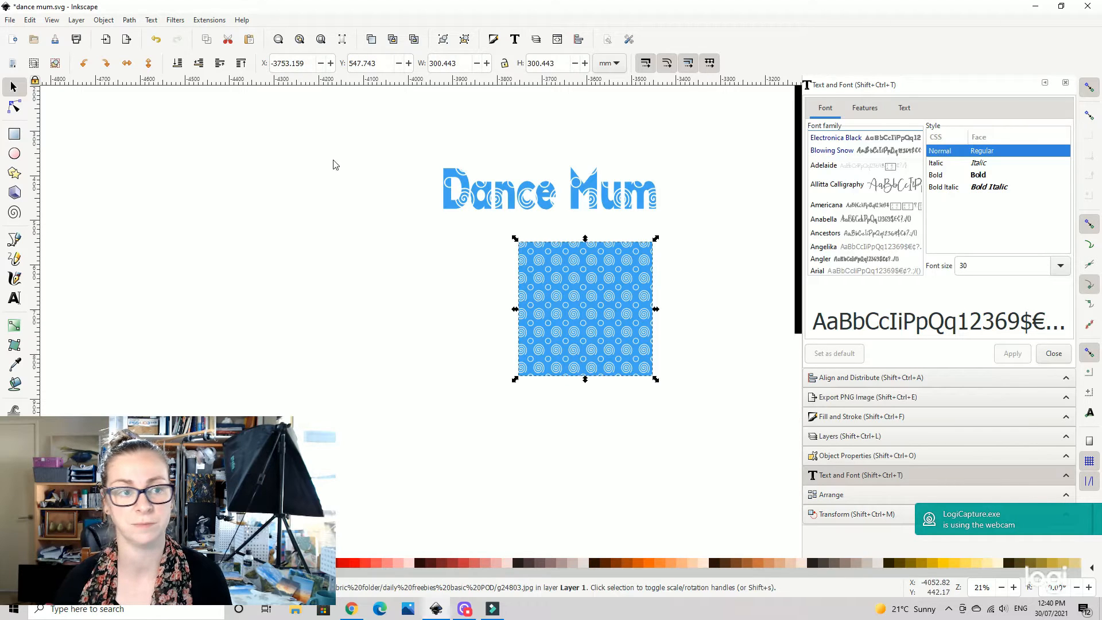
{"action": "left_click", "coordinate": [178, 63]}
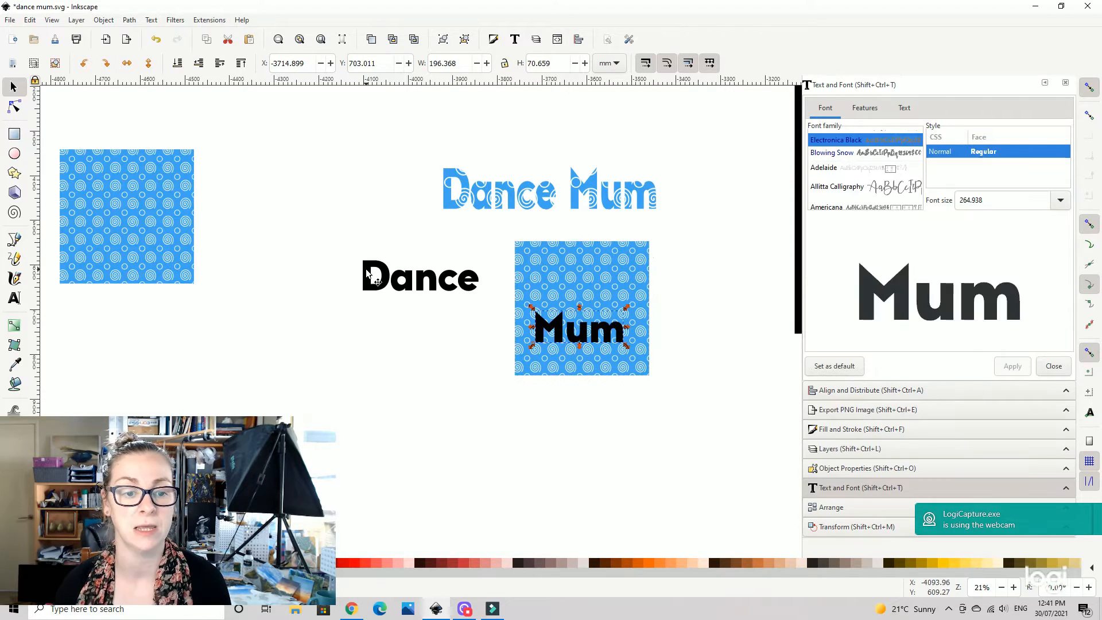
Position "Dance" directly above "Mum" on the blue pattern and group the two text objects.
{"action": "left_click_drag", "start_coordinate": [376, 275], "coordinate": [537, 289]}
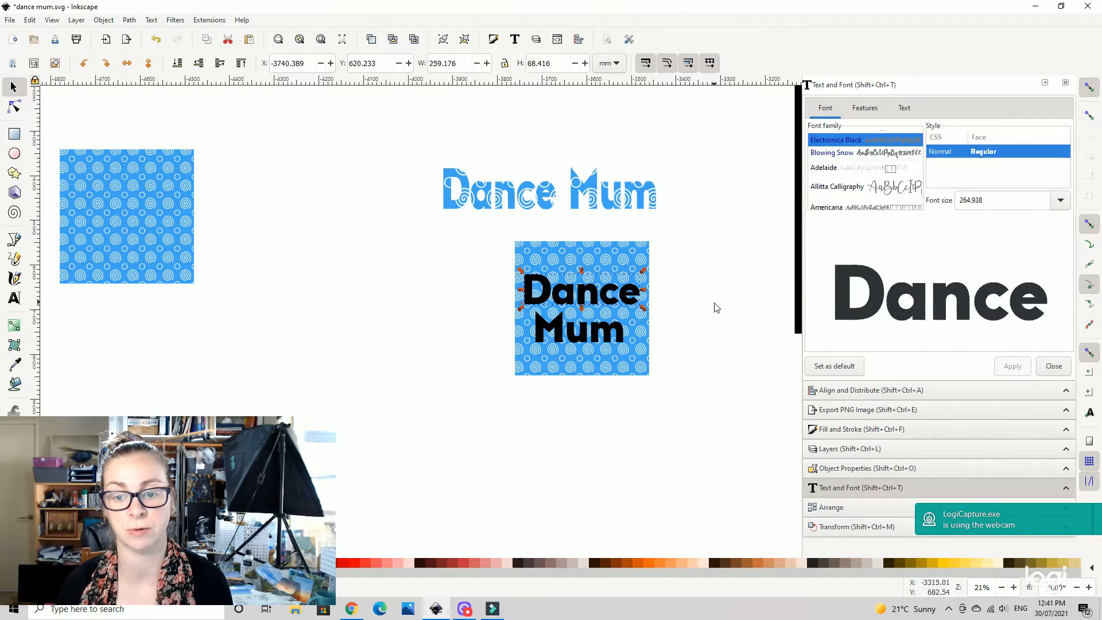
{"action": "left_click", "coordinate": [599, 339], "text": "shift"}
{"action": "left_click", "coordinate": [108, 23]}
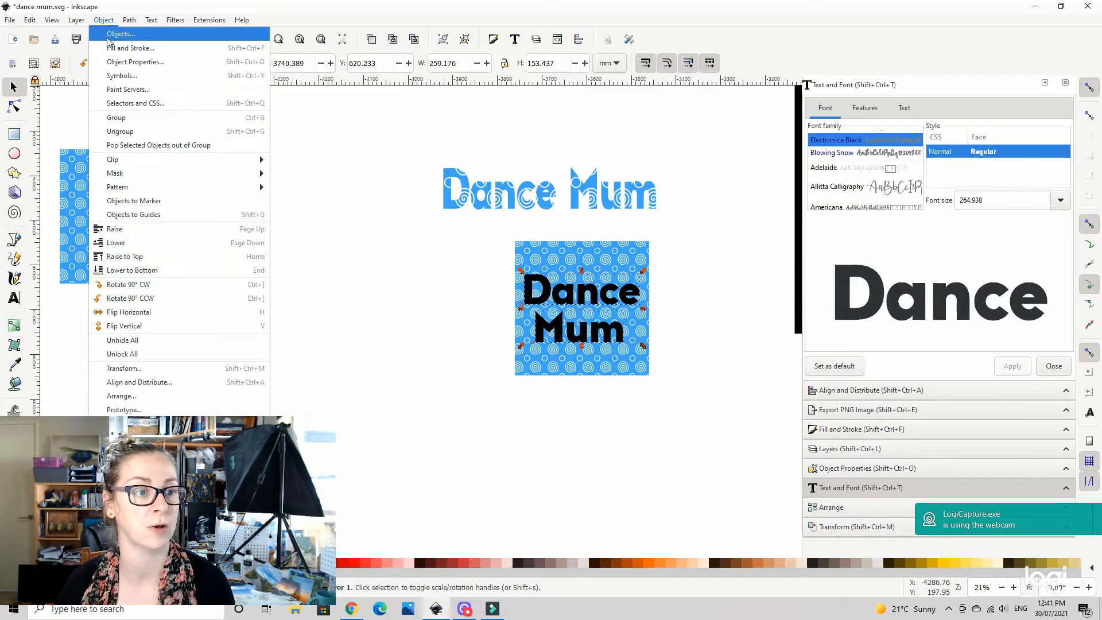
{"action": "left_click", "coordinate": [119, 117]}
Clip the blue pattern to the grouped two-line "Dance Mum" text.
{"action": "left_click_drag", "start_coordinate": [470, 217], "coordinate": [654, 376]}
{"action": "left_click", "coordinate": [117, 22]}
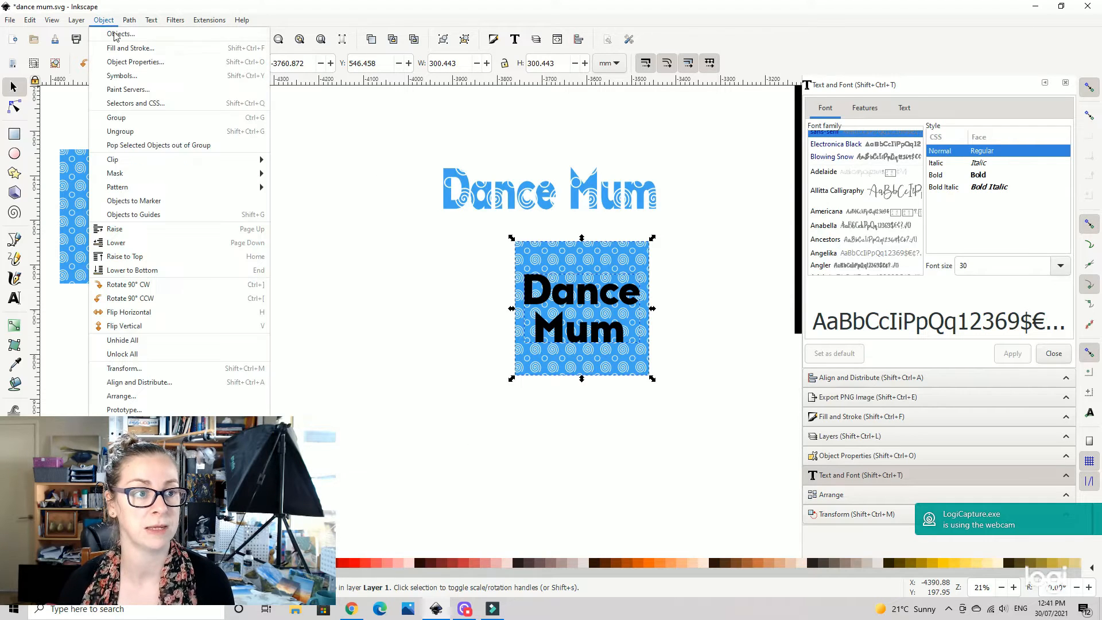
{"action": "mouse_move", "coordinate": [112, 157]}
{"action": "left_click", "coordinate": [299, 157]}
{"action": "left_click", "coordinate": [792, 376]}
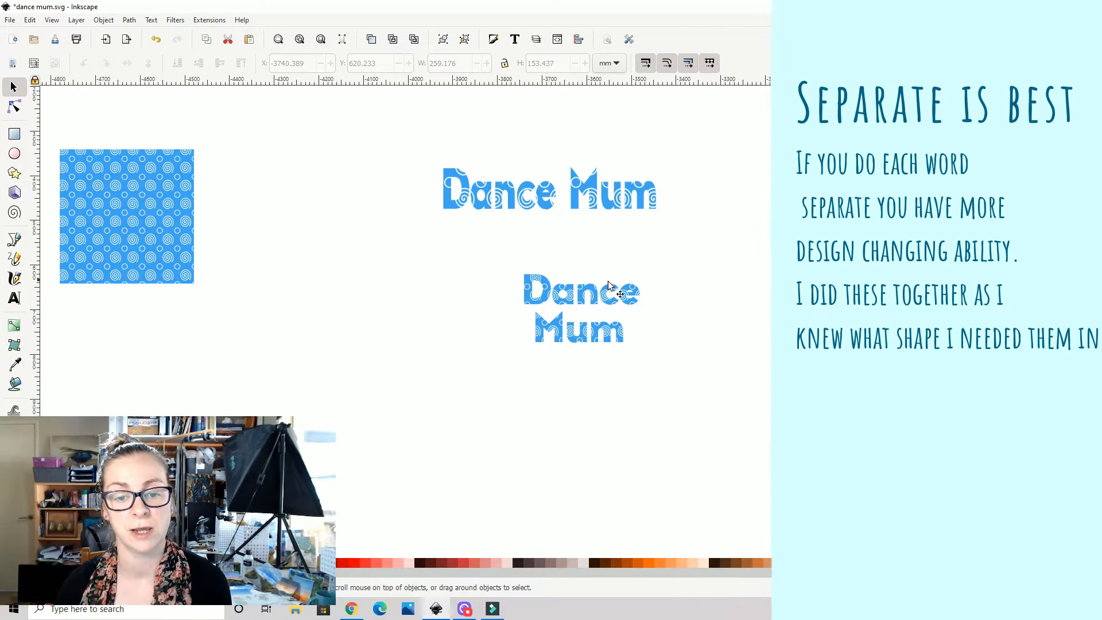
Move the patterned two-line "Dance Mum" text up, just above the end of the single-line patterned text.
{"action": "left_click_drag", "start_coordinate": [473, 244], "coordinate": [661, 411]}
{"action": "left_click_drag", "start_coordinate": [603, 296], "coordinate": [682, 120]}
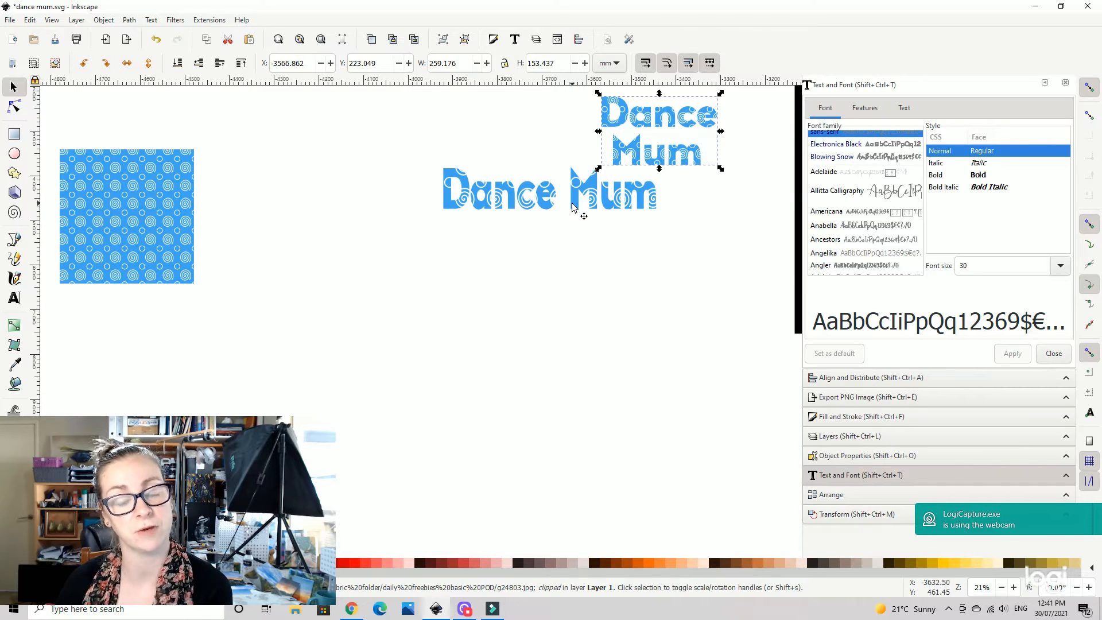
{"action": "left_click_drag", "start_coordinate": [653, 311], "coordinate": [481, 346]}
{"action": "left_click_drag", "start_coordinate": [530, 270], "coordinate": [430, 343]}
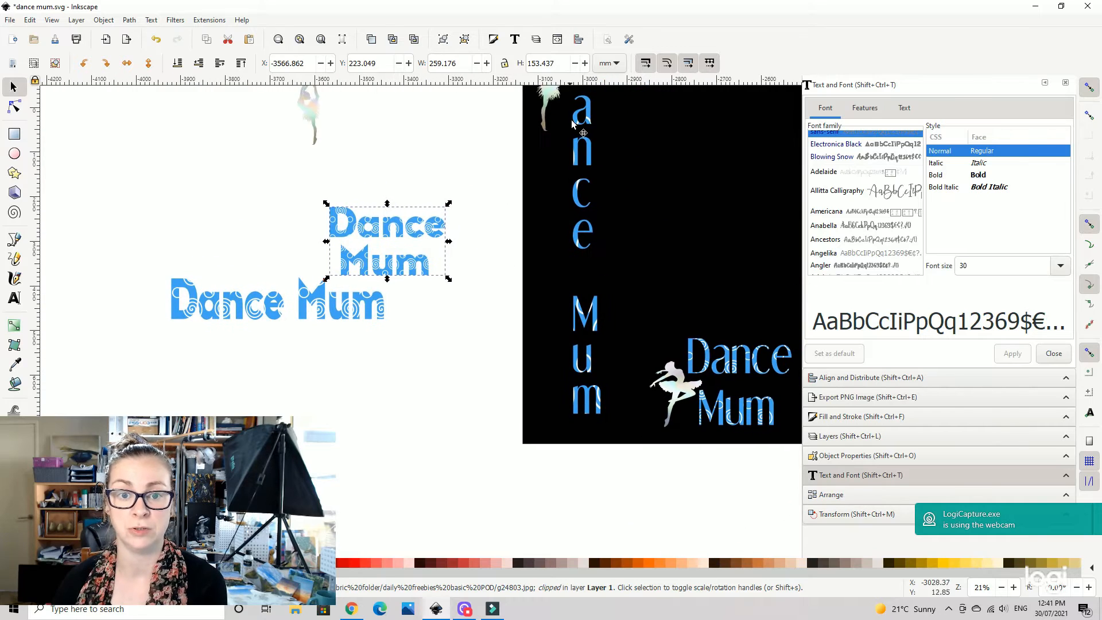
Add a new single-line "Dance Mum" text object on the blank canvas and enlarge it to about 486 mm wide.
{"action": "left_click_drag", "start_coordinate": [433, 346], "coordinate": [825, 178]}
{"action": "left_click_drag", "start_coordinate": [690, 309], "coordinate": [657, 236]}
{"action": "left_click", "coordinate": [14, 298]}
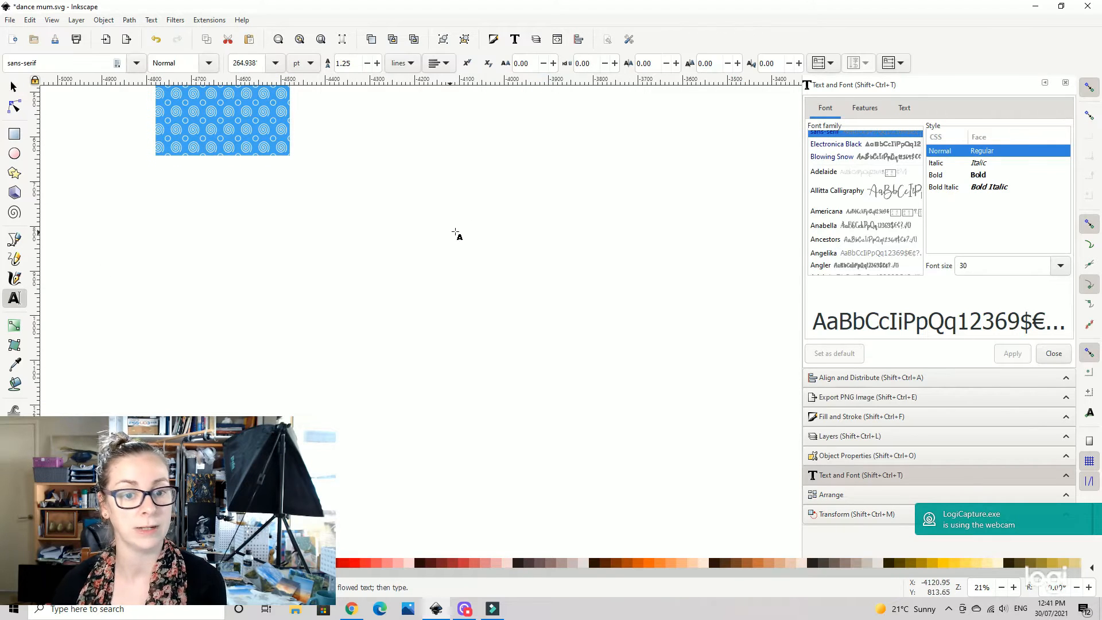
{"action": "type", "text": "Da"}
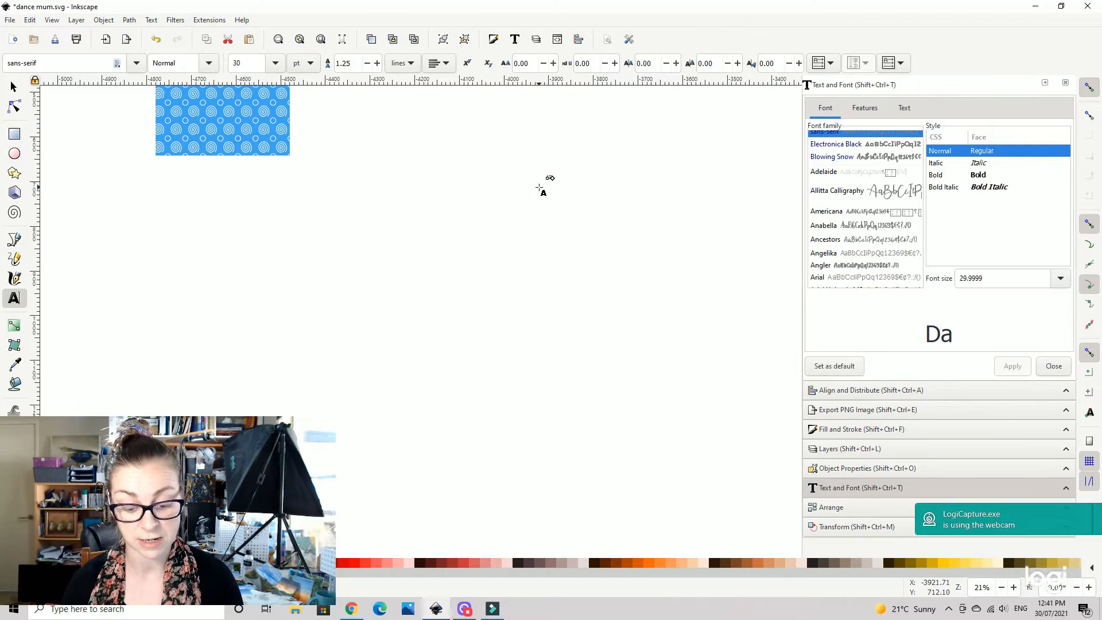
{"action": "type", "text": "nce Mum"}
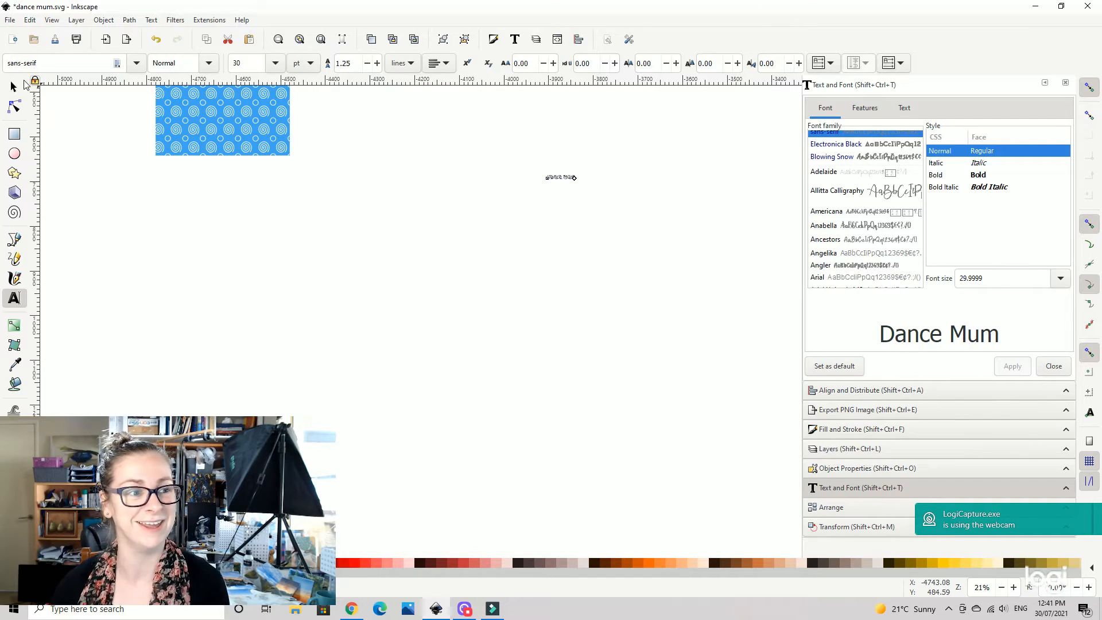
{"action": "left_click", "coordinate": [13, 86]}
{"action": "left_click_drag", "start_coordinate": [579, 183], "coordinate": [767, 295]}
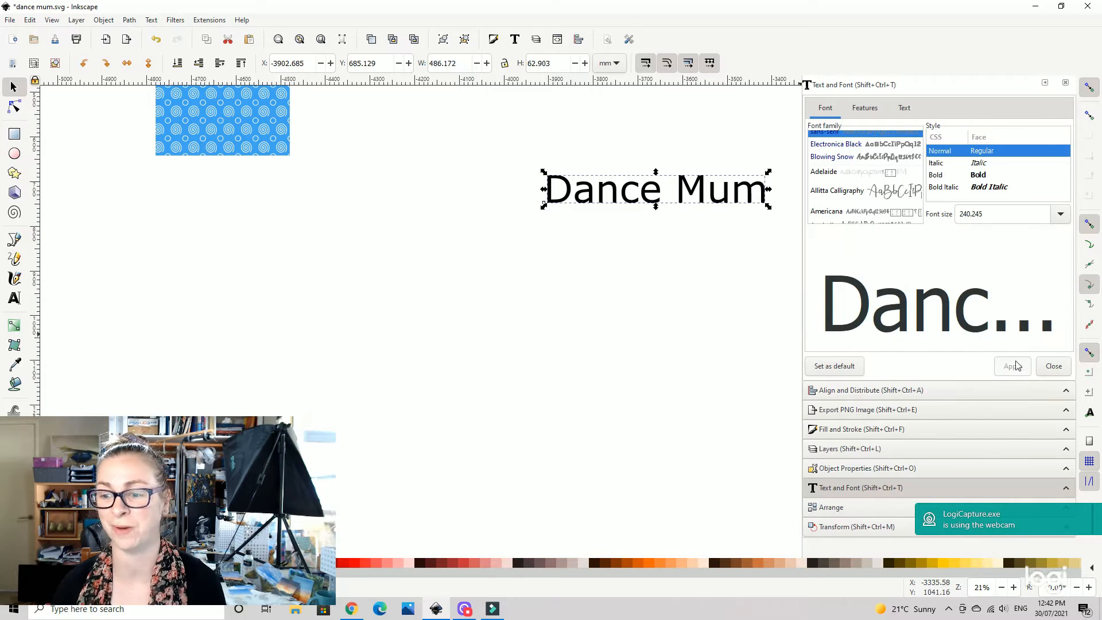
Set the new "Dance Mum" text's font size to 200.
{"action": "left_click_drag", "start_coordinate": [1009, 212], "coordinate": [940, 221]}
{"action": "type", "text": "200"}
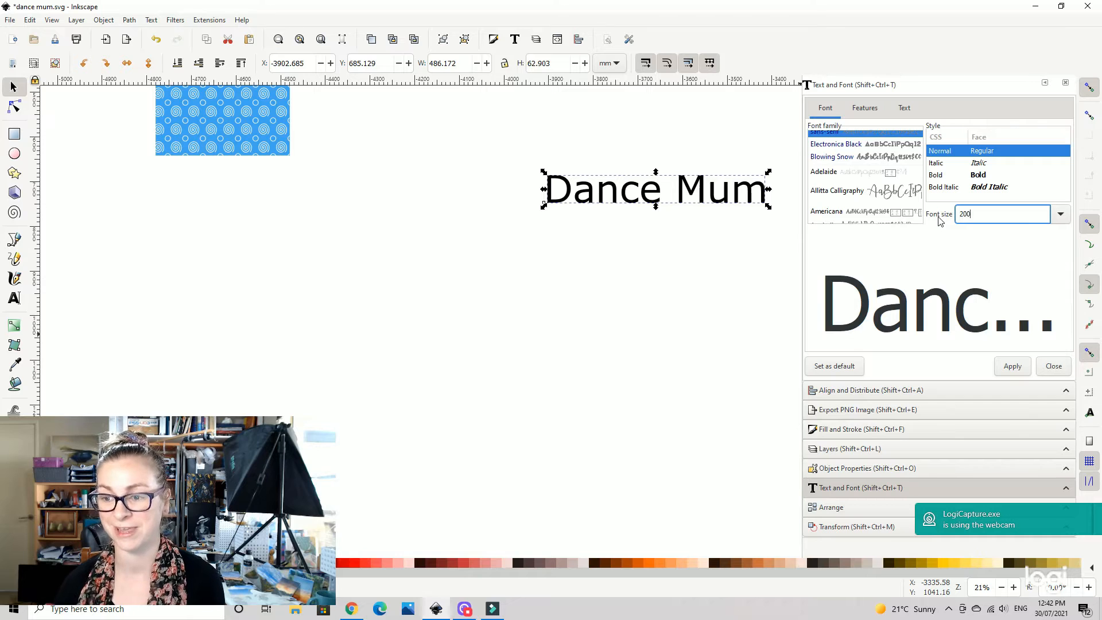
{"action": "left_click", "coordinate": [1013, 368]}
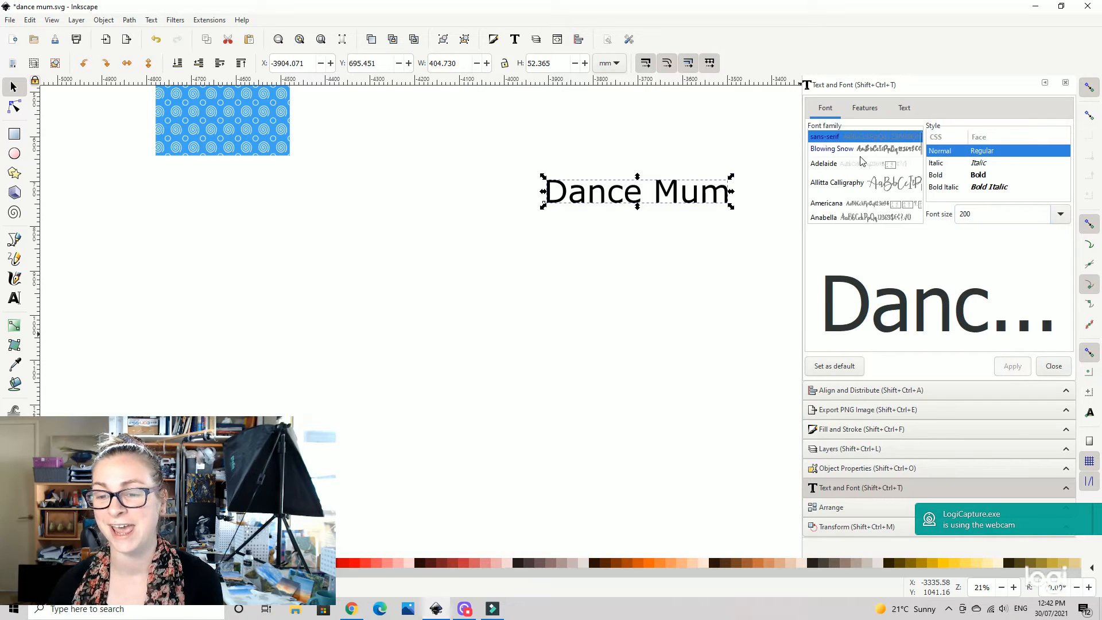
Apply the Electronica Black font to the new single-line "Dance Mum" text.
{"action": "scroll", "coordinate": [846, 154], "scroll_direction": "down", "scroll_amount": 2}
{"action": "scroll", "coordinate": [850, 158], "scroll_direction": "up", "scroll_amount": 1}
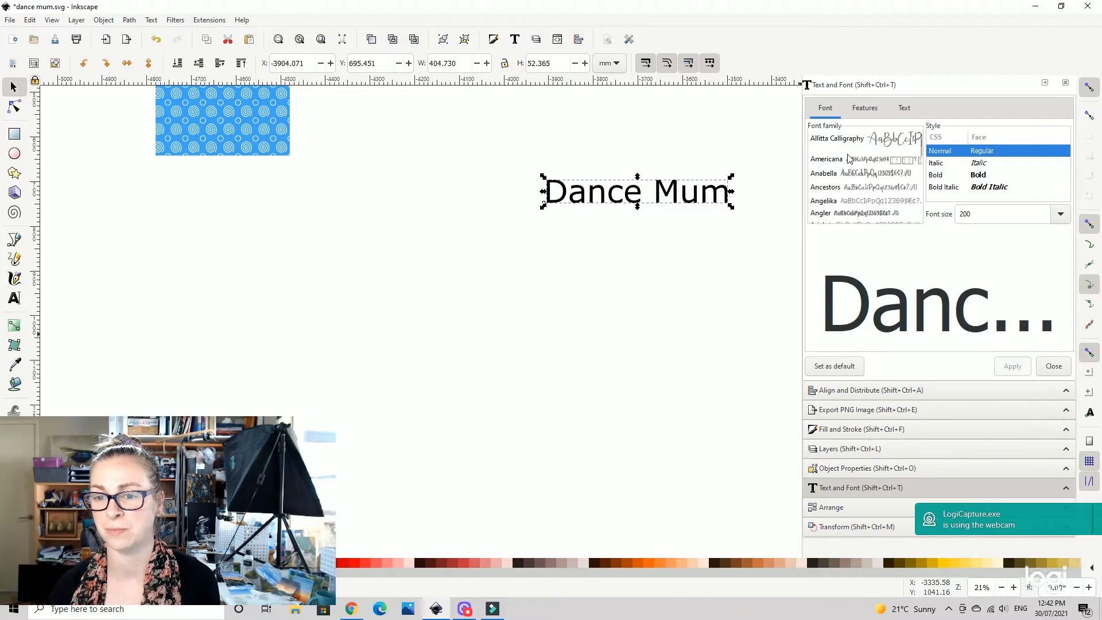
{"action": "scroll", "coordinate": [849, 159], "scroll_direction": "up", "scroll_amount": 1}
{"action": "scroll", "coordinate": [853, 167], "scroll_direction": "down", "scroll_amount": 3}
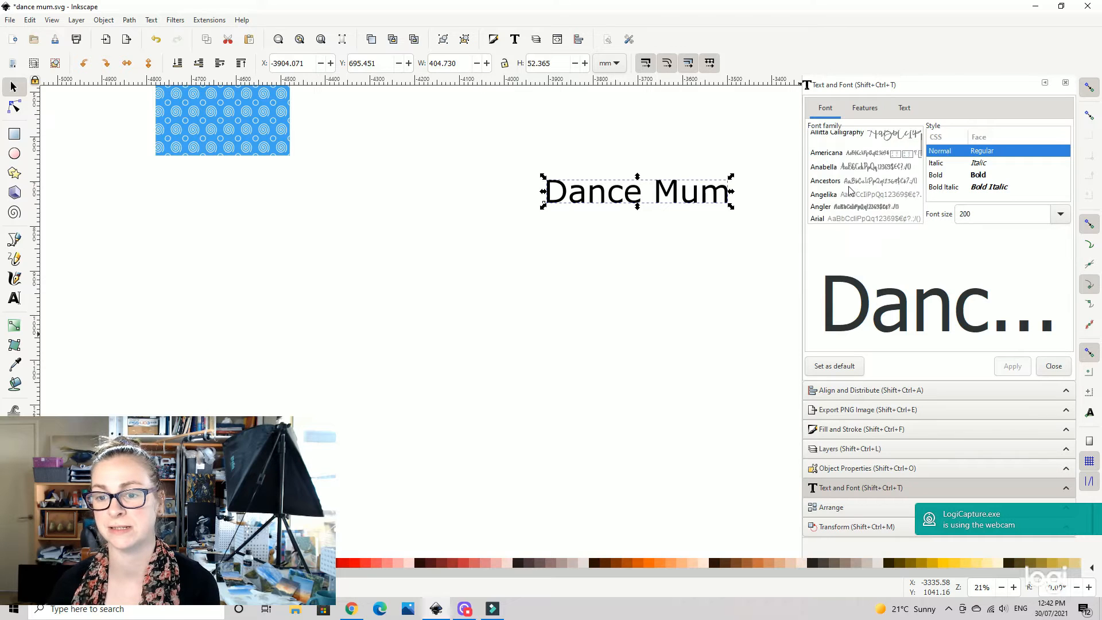
{"action": "scroll", "coordinate": [849, 187], "scroll_direction": "down", "scroll_amount": 4}
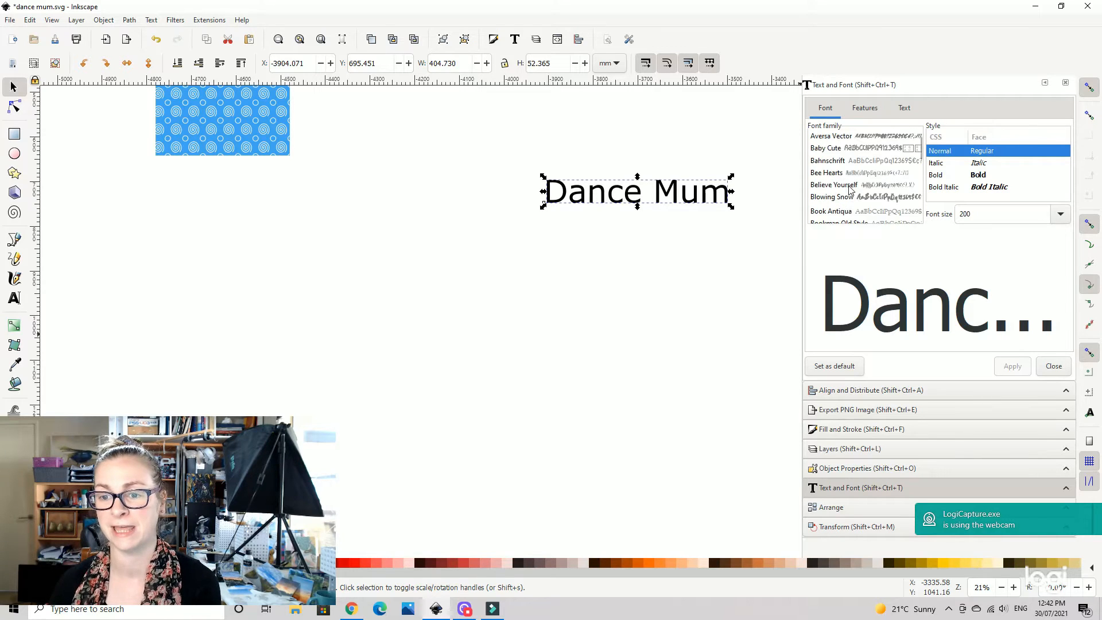
{"action": "scroll", "coordinate": [850, 191], "scroll_direction": "down", "scroll_amount": 2}
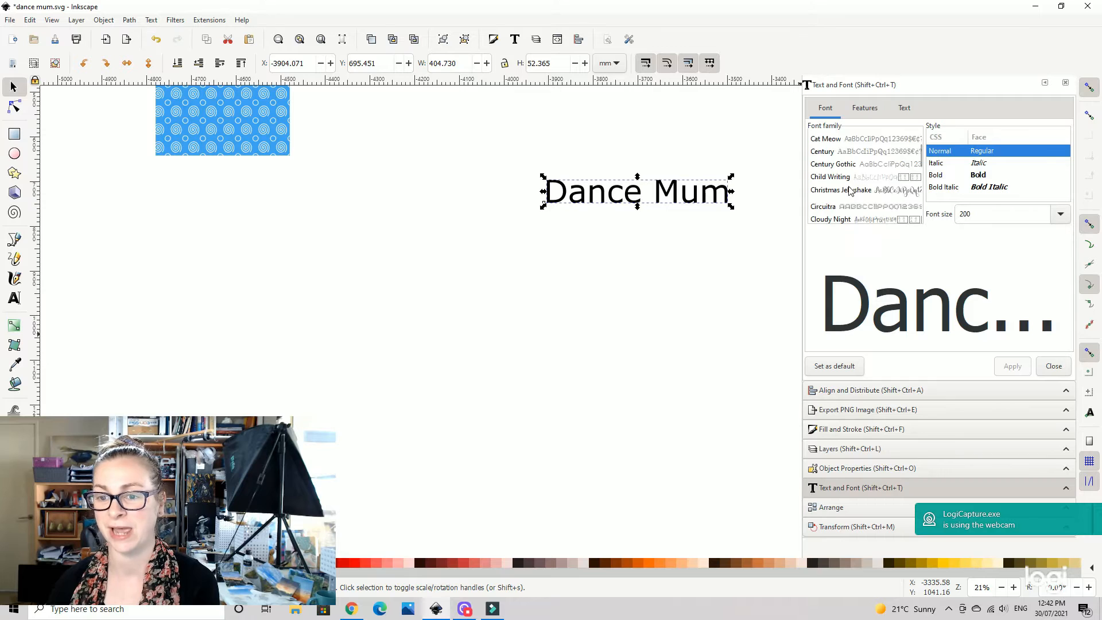
{"action": "scroll", "coordinate": [851, 192], "scroll_direction": "down", "scroll_amount": 2}
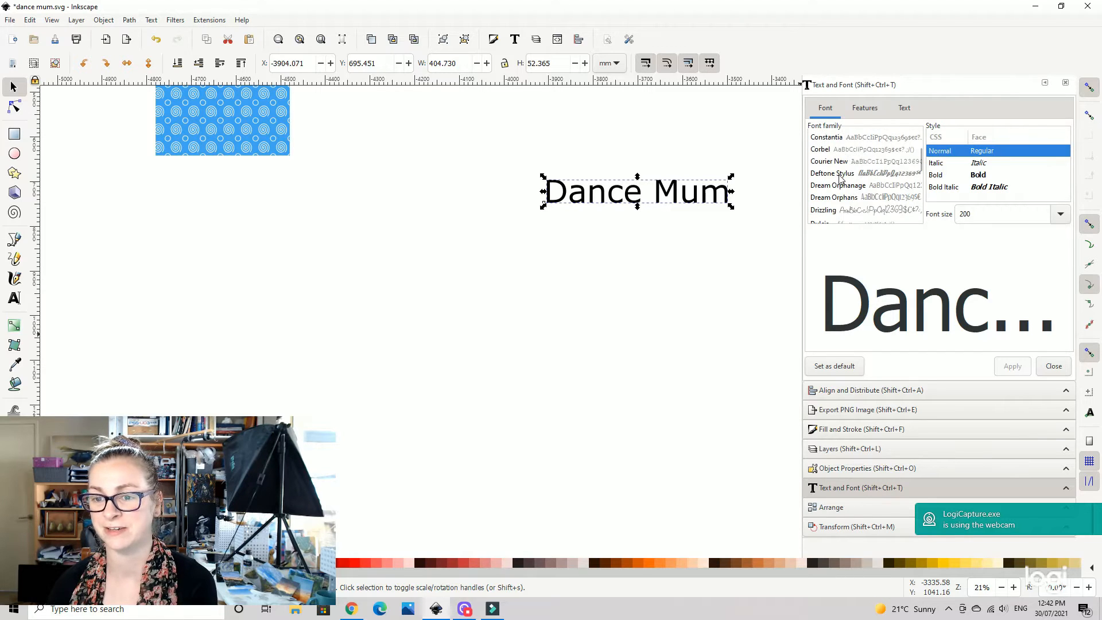
{"action": "scroll", "coordinate": [887, 184], "scroll_direction": "down", "scroll_amount": 1}
{"action": "scroll", "coordinate": [887, 184], "scroll_direction": "down", "scroll_amount": 1}
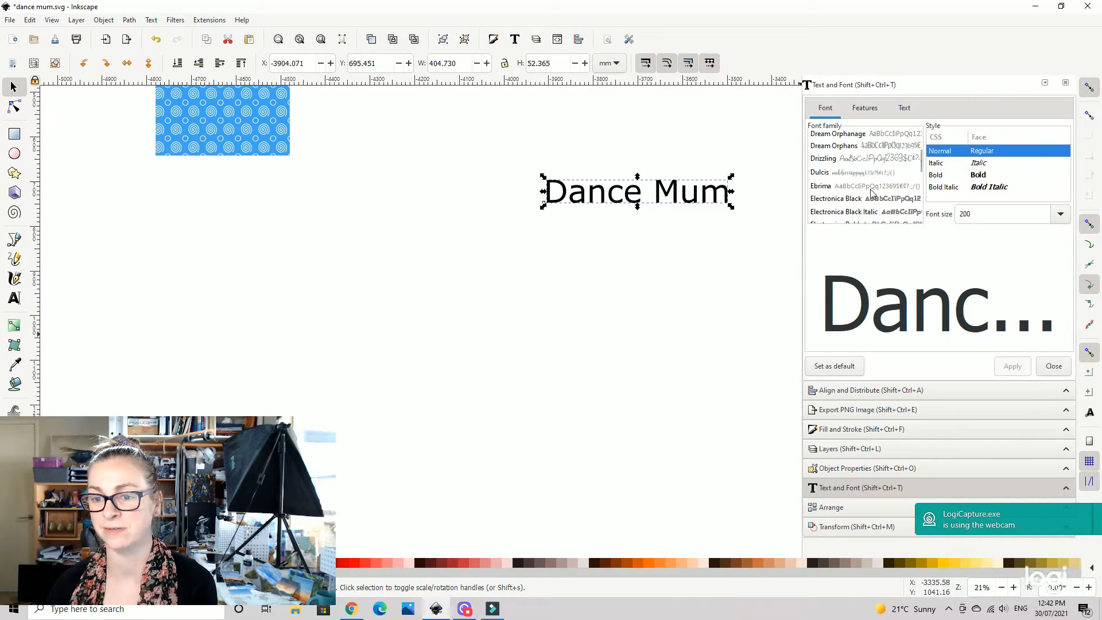
{"action": "left_click", "coordinate": [851, 200]}
{"action": "left_click", "coordinate": [1014, 367]}
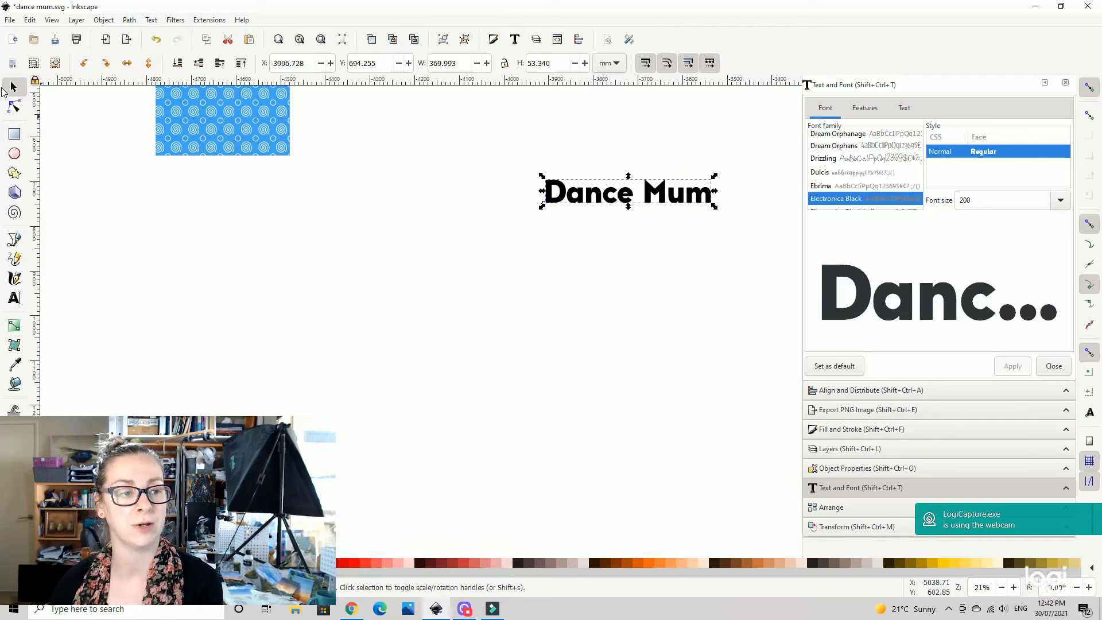
Set the letter spacing of the single-line "Dance Mum" text to 20 px.
{"action": "double_click", "coordinate": [577, 201]}
{"action": "left_click", "coordinate": [576, 243]}
{"action": "double_click", "coordinate": [562, 182]}
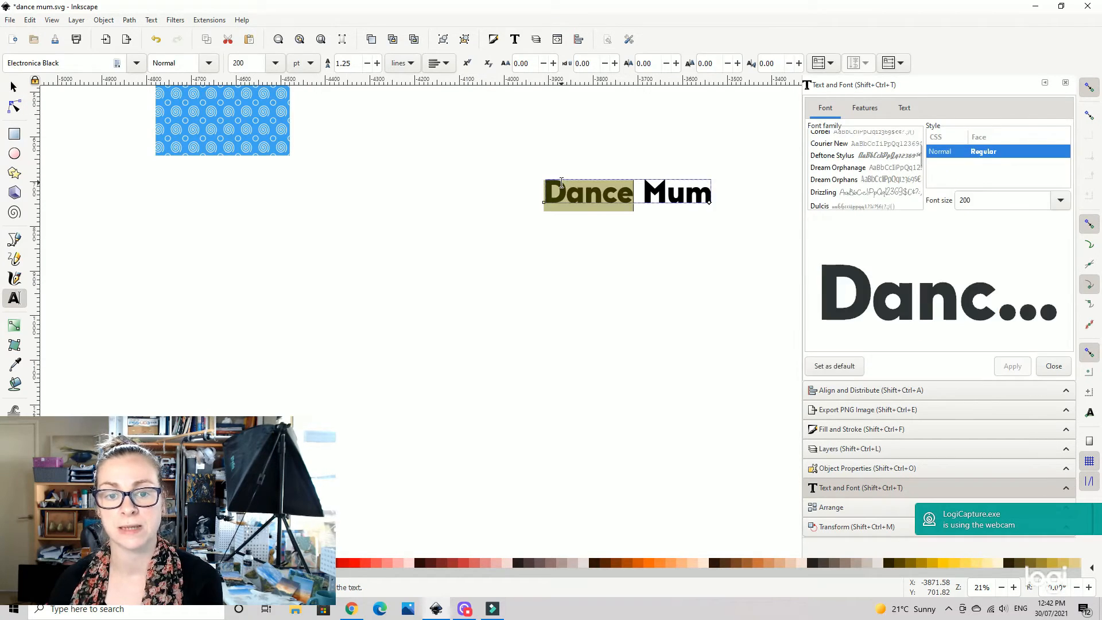
{"action": "left_click", "coordinate": [14, 86]}
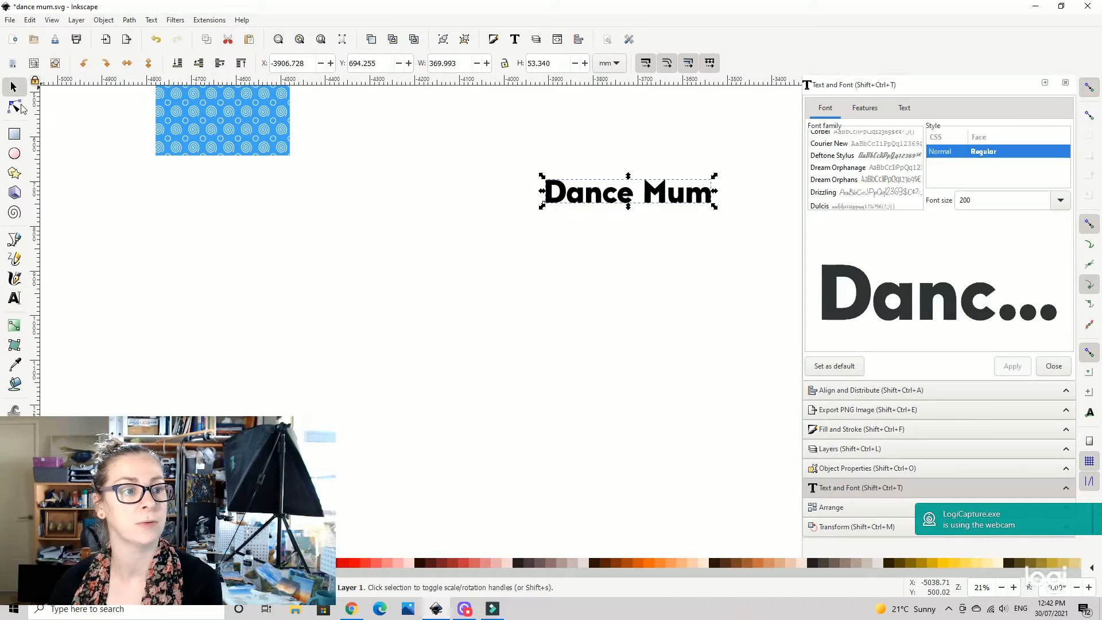
{"action": "double_click", "coordinate": [554, 202]}
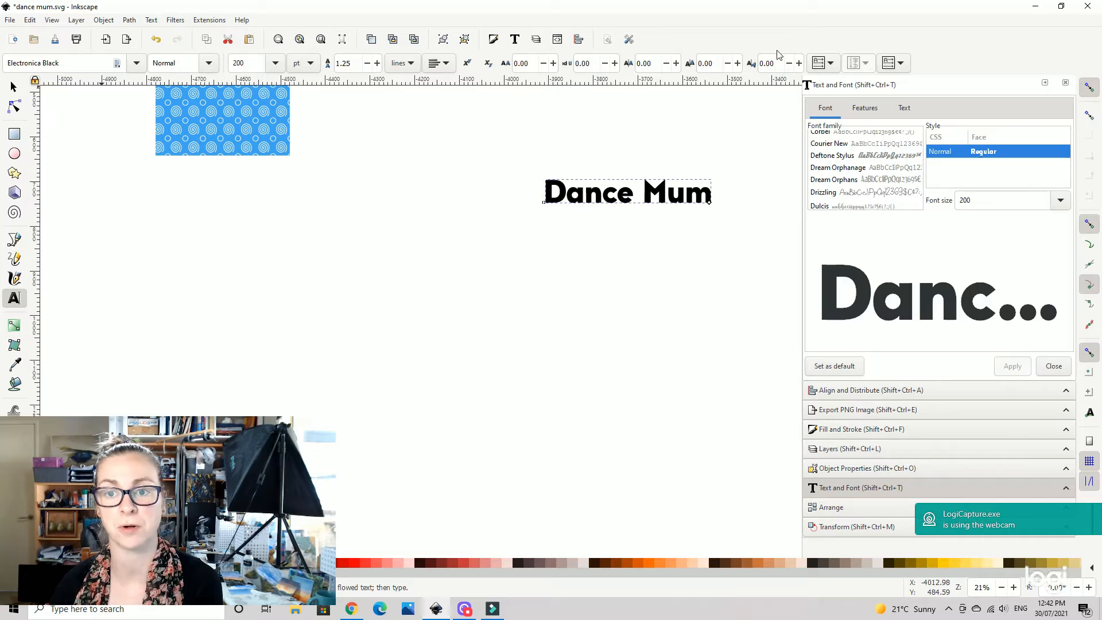
{"action": "left_click", "coordinate": [534, 62]}
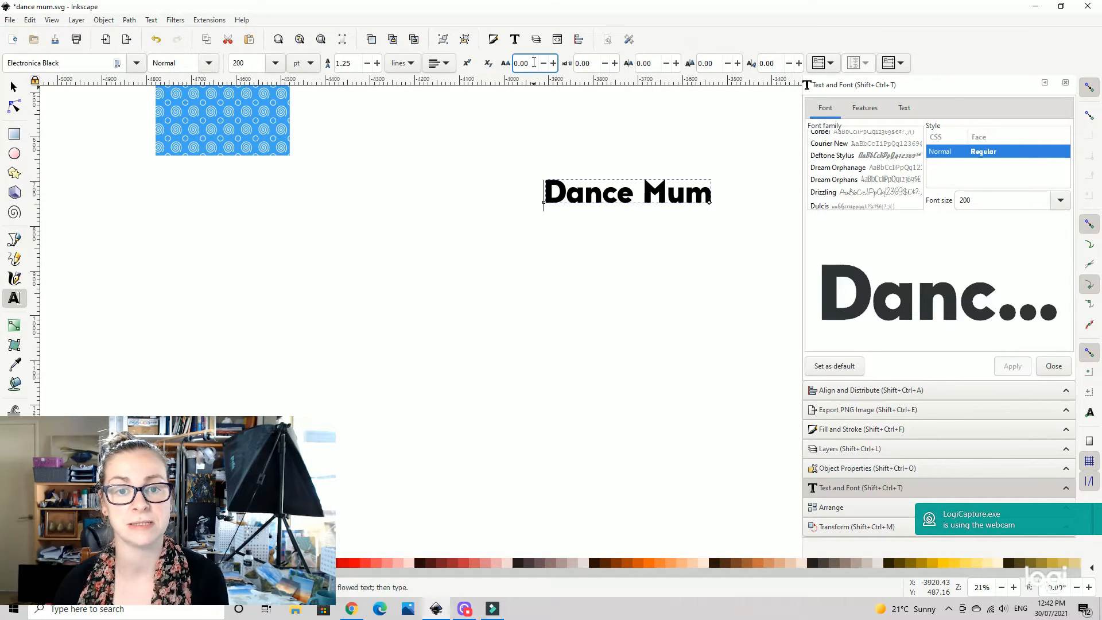
{"action": "left_click_drag", "start_coordinate": [528, 63], "coordinate": [508, 64]}
{"action": "type", "text": "2"}
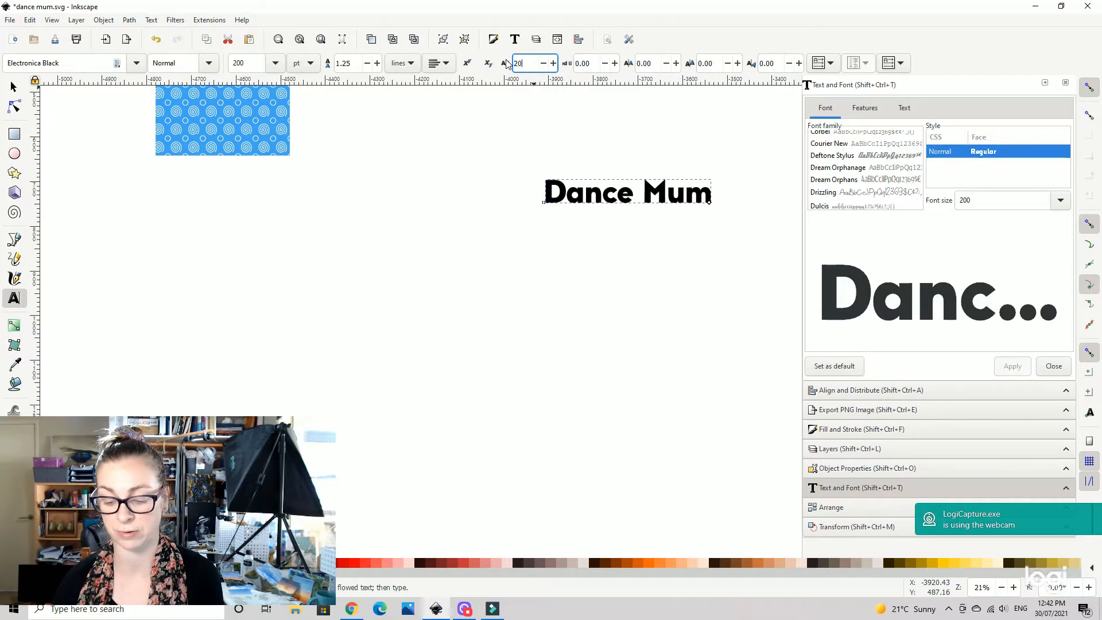
{"action": "type", "text": "0"}
{"action": "key", "text": "Return"}
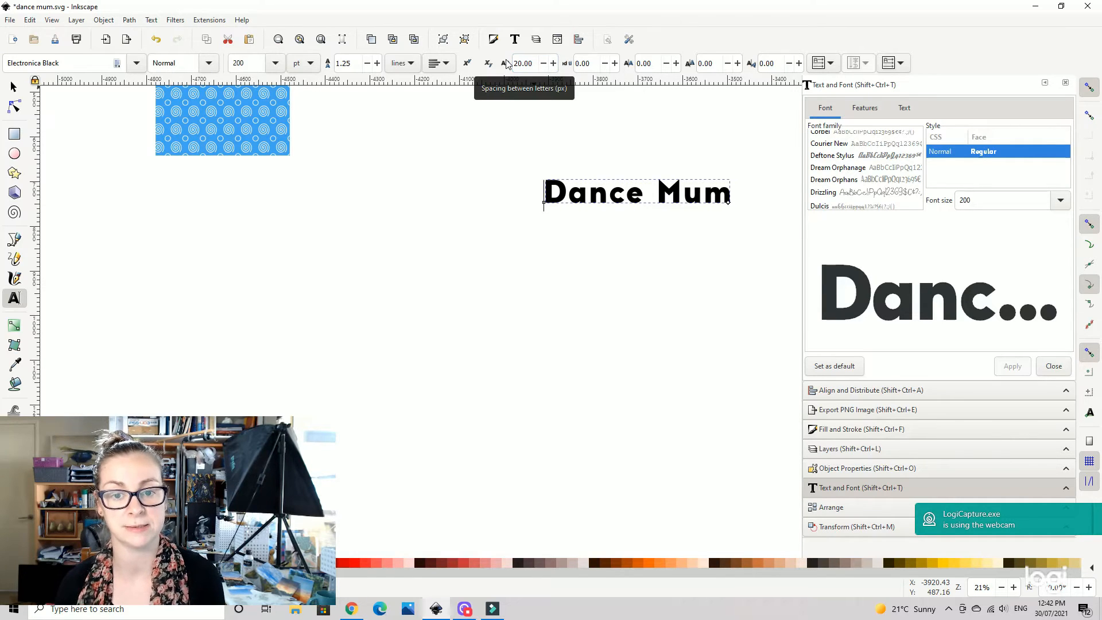
Set the word spacing of the "Dance Mum" text to 15.
{"action": "key", "text": "Tab"}
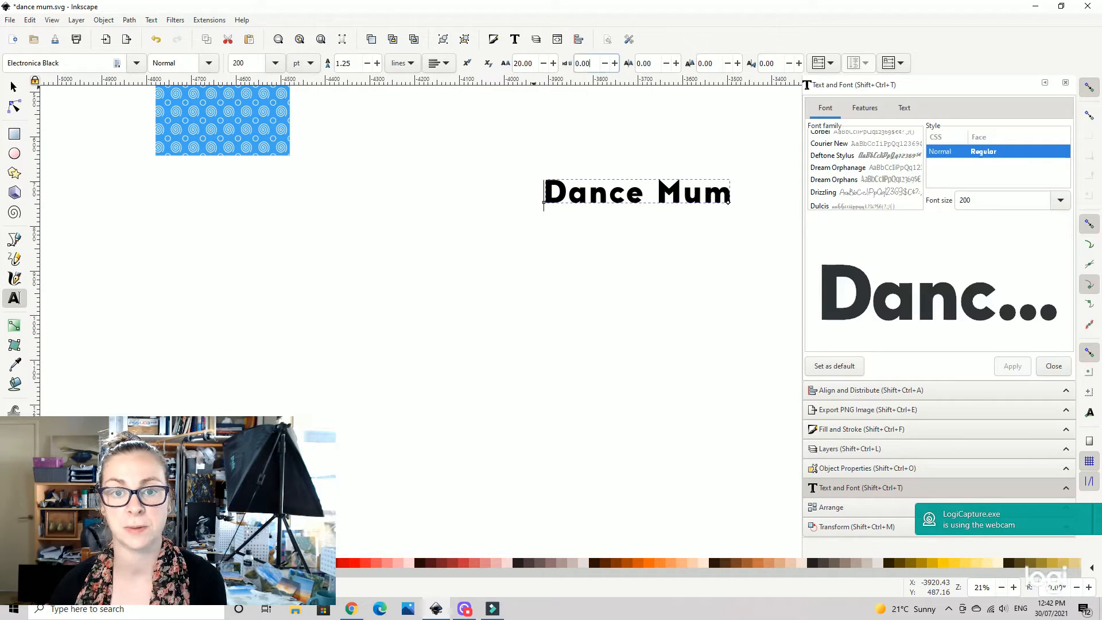
{"action": "key", "text": "Return"}
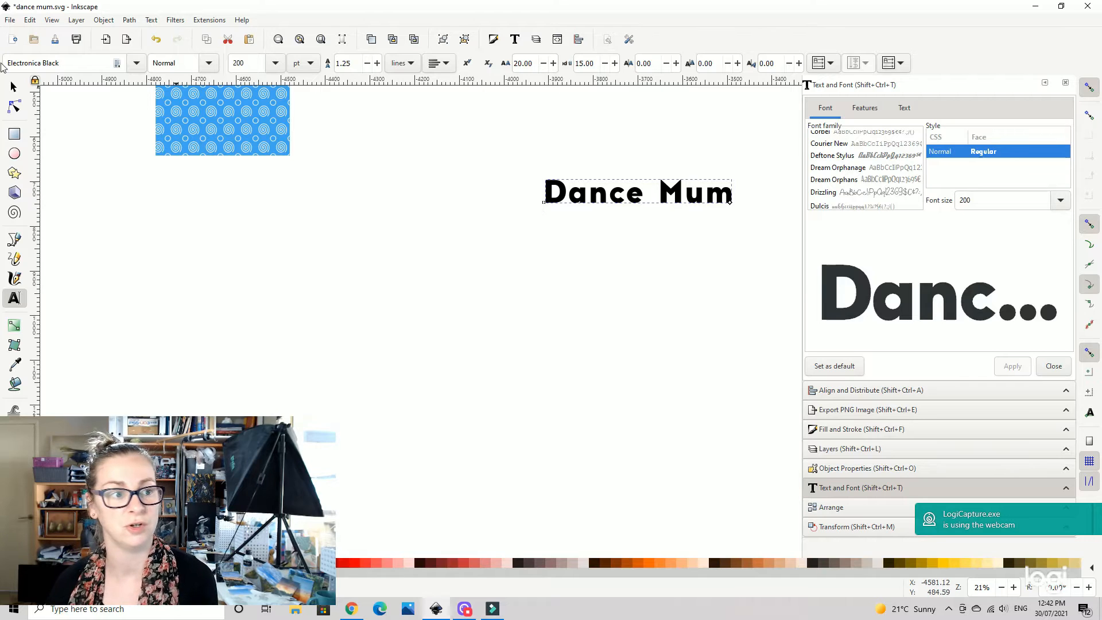
{"action": "left_click", "coordinate": [14, 87]}
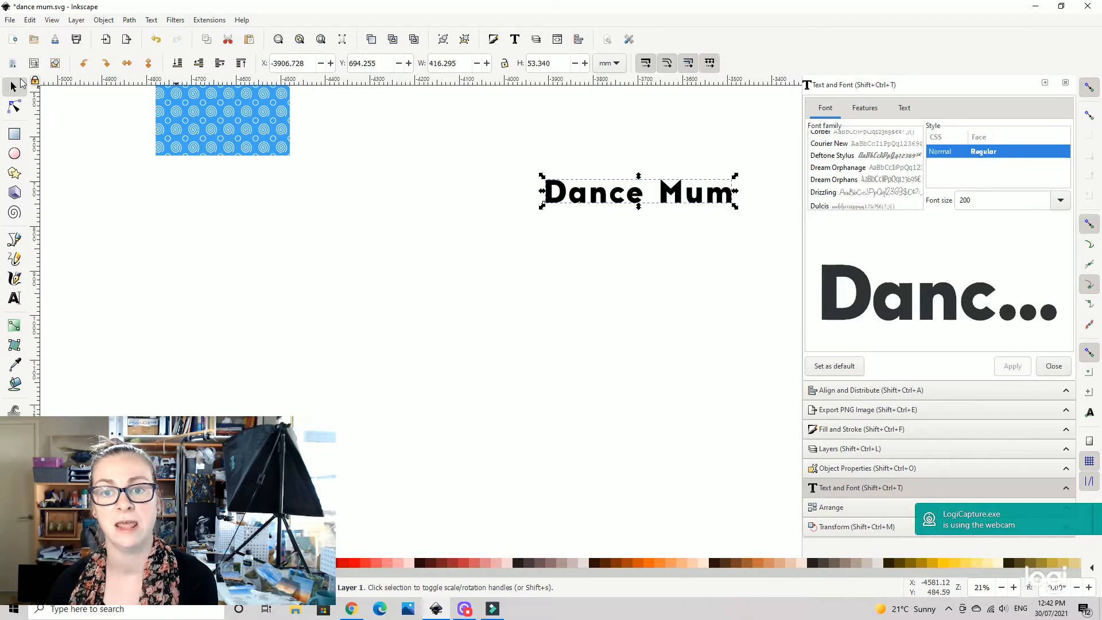
Make the "Dance Mum" text run vertically with its letters stacked upright.
{"action": "double_click", "coordinate": [571, 199]}
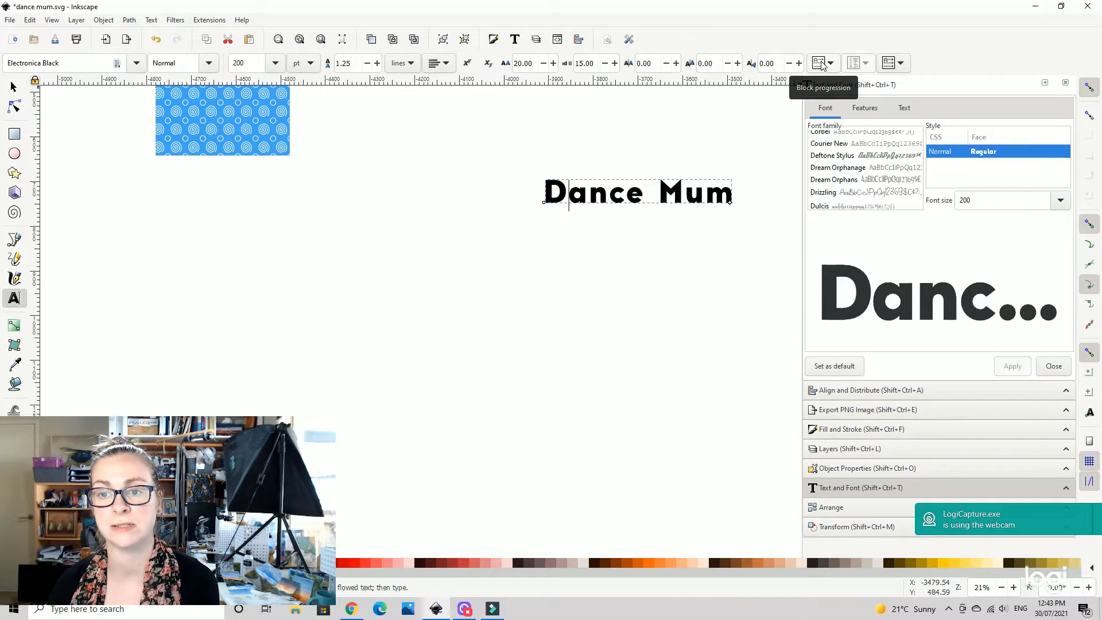
{"action": "left_click", "coordinate": [818, 64]}
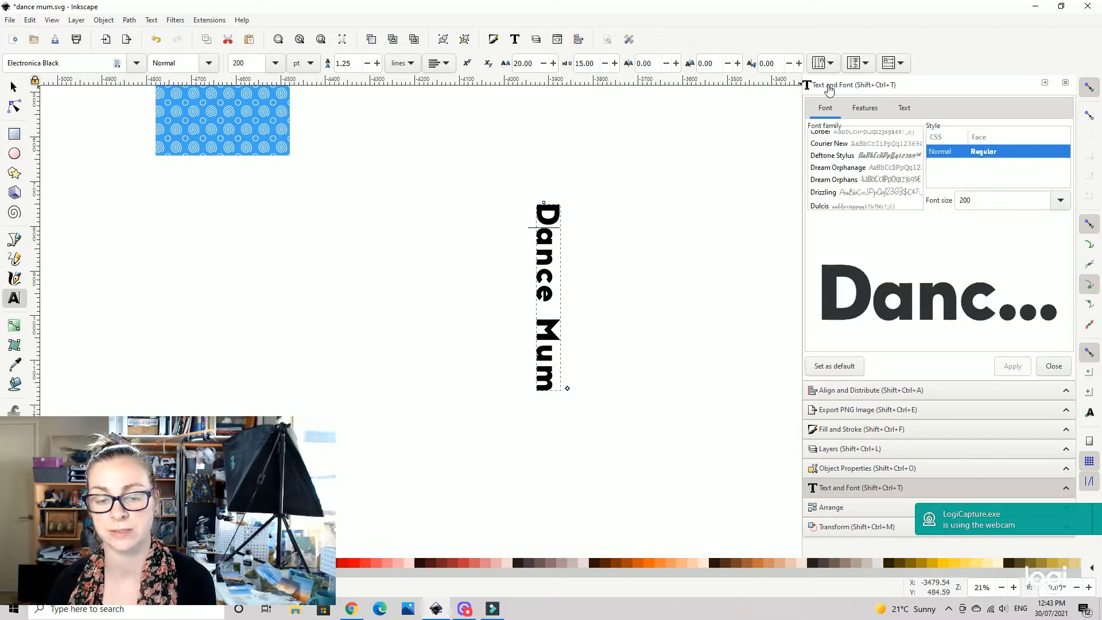
{"action": "left_click", "coordinate": [856, 63]}
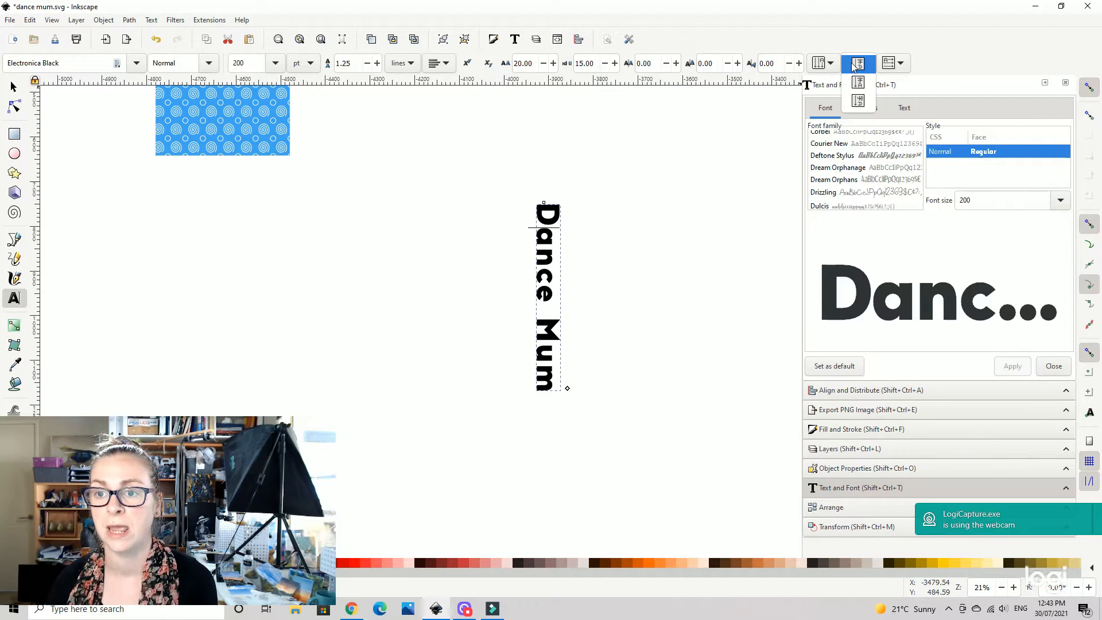
{"action": "left_click", "coordinate": [863, 85]}
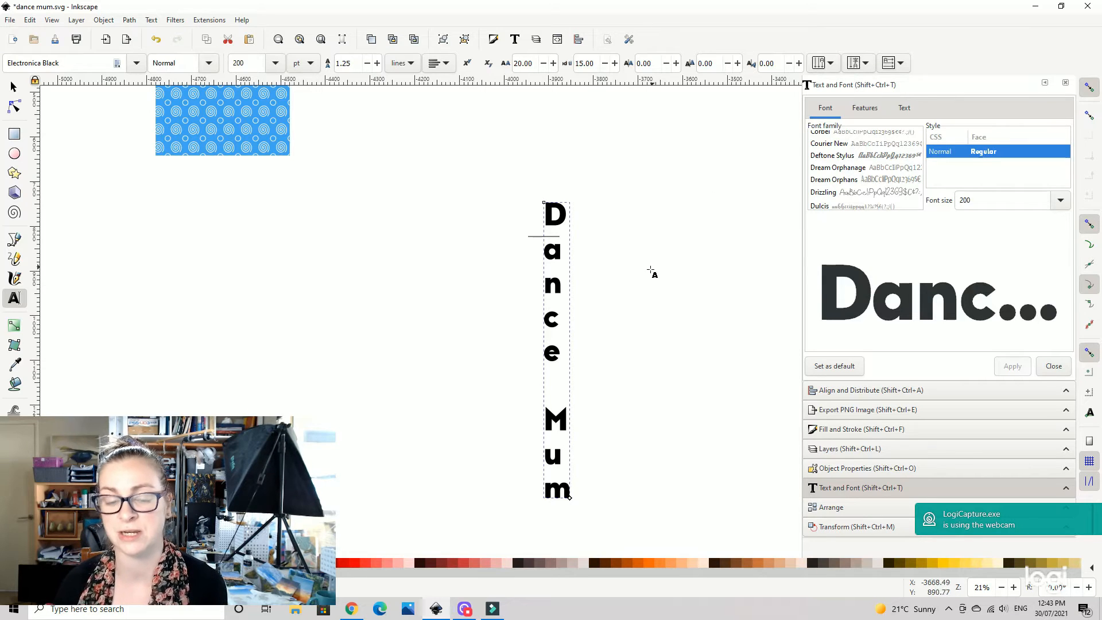
{"action": "left_click_drag", "start_coordinate": [645, 301], "coordinate": [653, 244]}
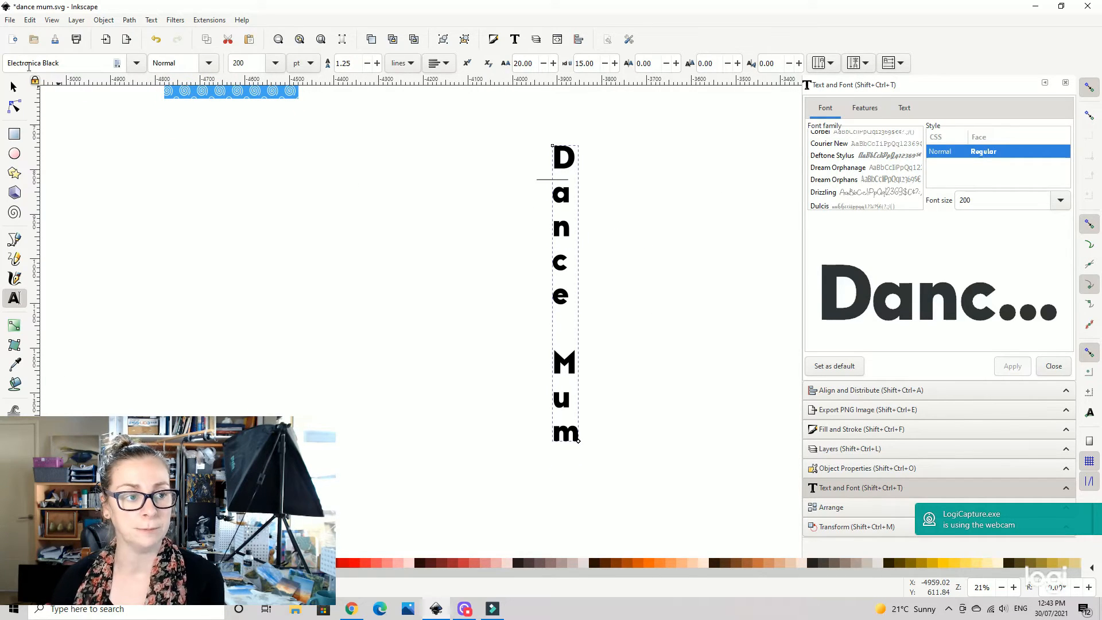
{"action": "left_click", "coordinate": [13, 86]}
{"action": "left_click", "coordinate": [694, 218]}
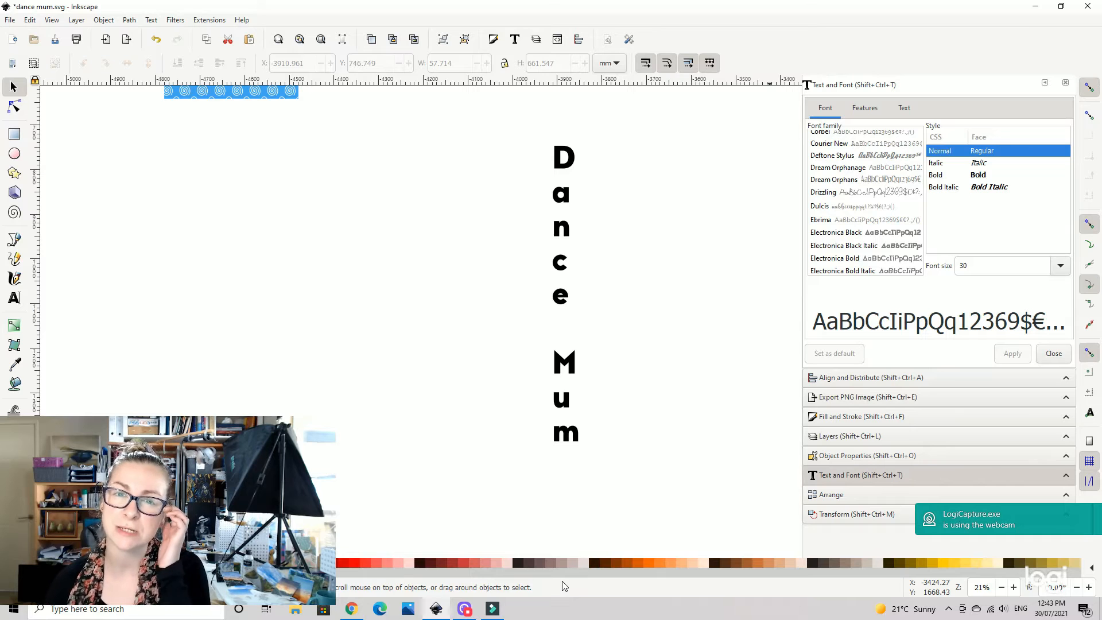
Duplicate the vertical "Dance Mum" text, place the copy far to its left, and shrink the original to about 382 mm tall.
{"action": "left_click", "coordinate": [567, 164]}
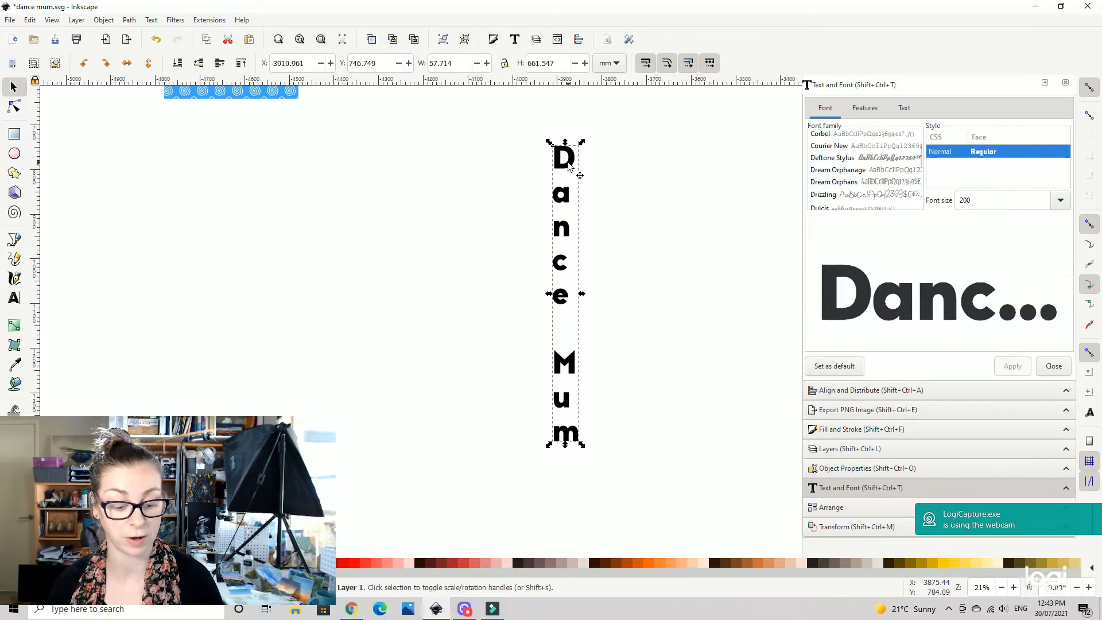
{"action": "key", "text": "ctrl+d"}
{"action": "left_click_drag", "start_coordinate": [569, 160], "coordinate": [112, 171]}
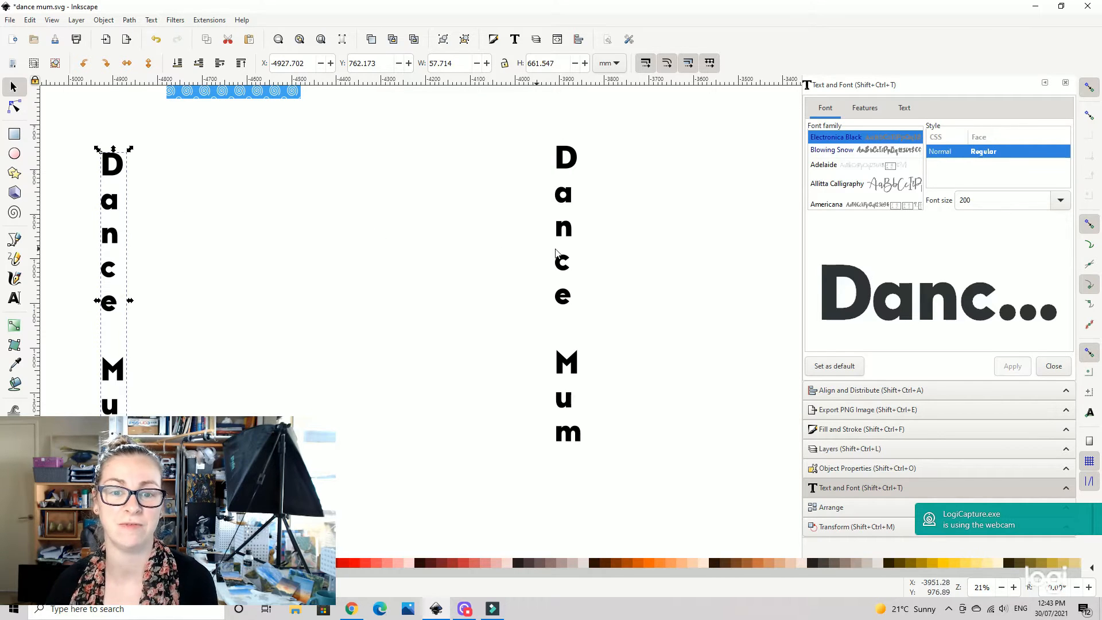
{"action": "left_click_drag", "start_coordinate": [672, 260], "coordinate": [736, 285]}
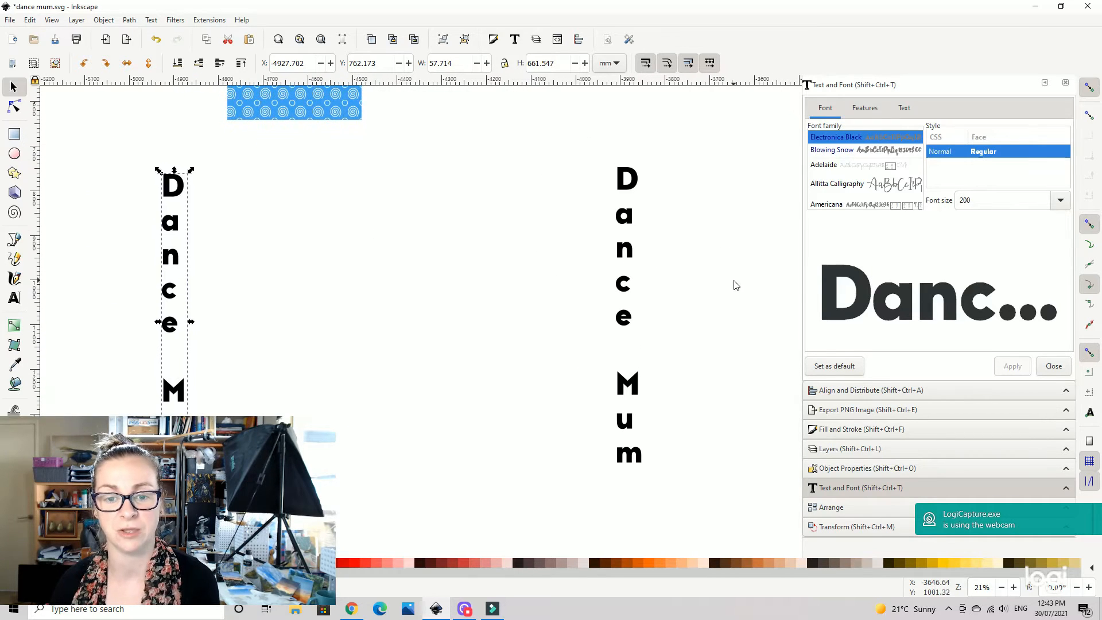
{"action": "left_click", "coordinate": [625, 290]}
{"action": "left_click_drag", "start_coordinate": [646, 466], "coordinate": [636, 370]}
Move the blue pattern image beside the shrunken vertical text and enlarge it to about 398 mm square.
{"action": "left_click_drag", "start_coordinate": [297, 107], "coordinate": [474, 296]}
{"action": "left_click_drag", "start_coordinate": [538, 177], "coordinate": [580, 130]}
{"action": "key", "text": "plus"}
{"action": "left_click_drag", "start_coordinate": [677, 206], "coordinate": [636, 291]}
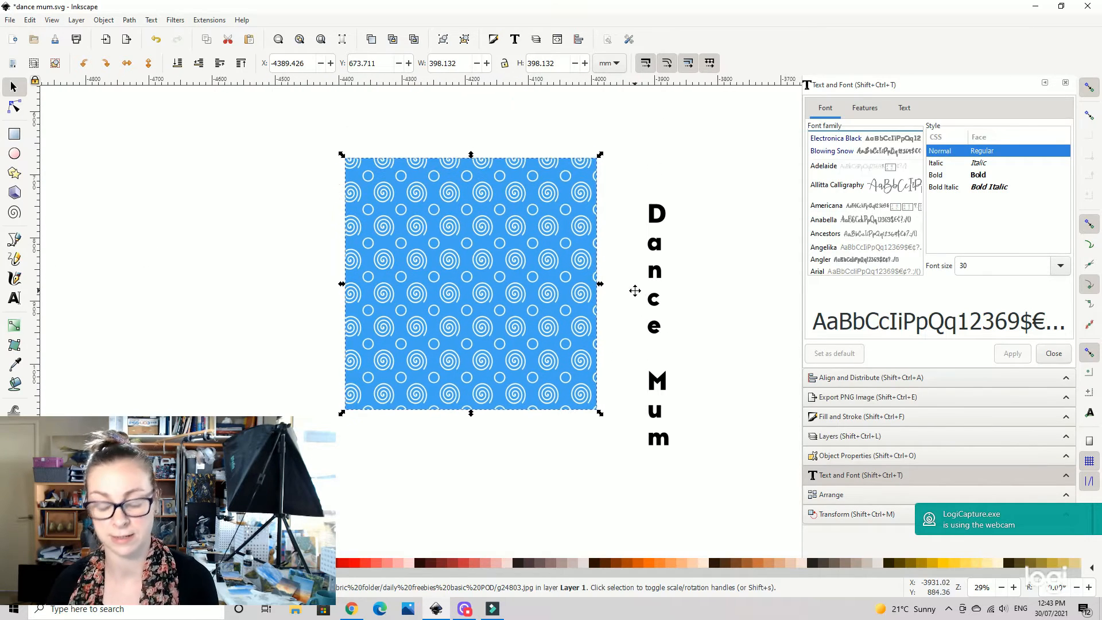
{"action": "key", "text": "plus"}
{"action": "left_click", "coordinate": [540, 273]}
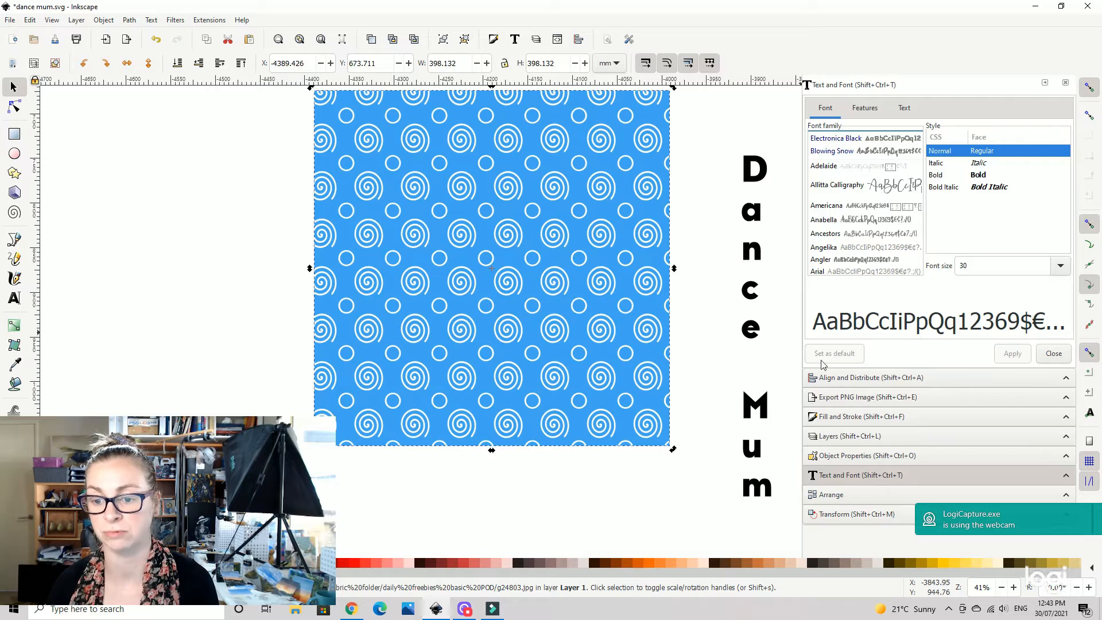
Open the PNG export settings and set the export units to inches.
{"action": "left_click", "coordinate": [849, 398]}
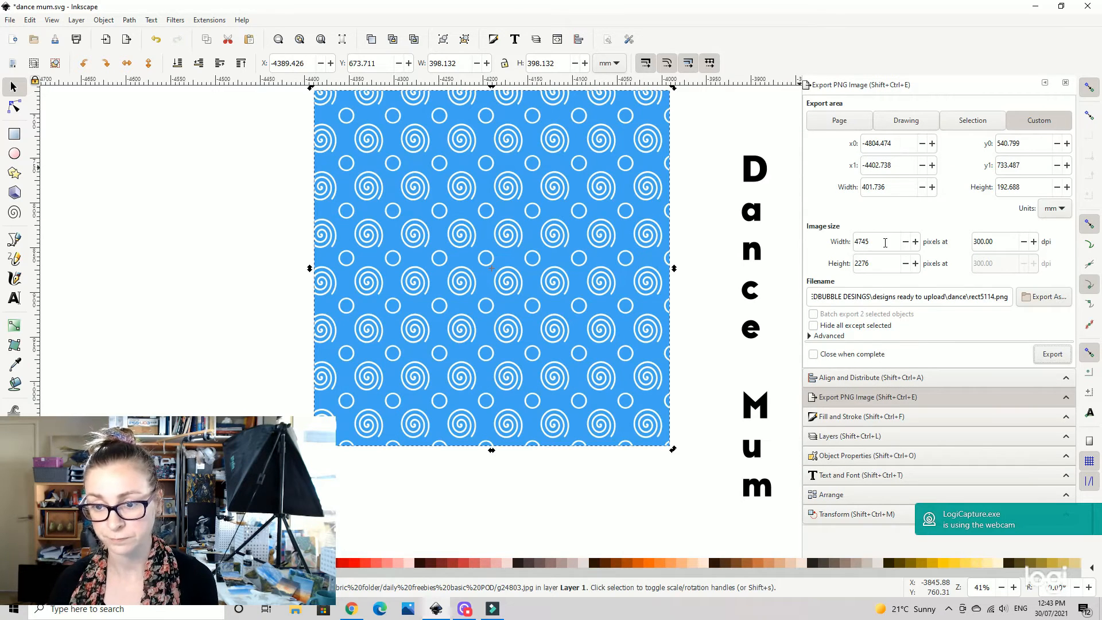
{"action": "left_click", "coordinate": [1063, 209]}
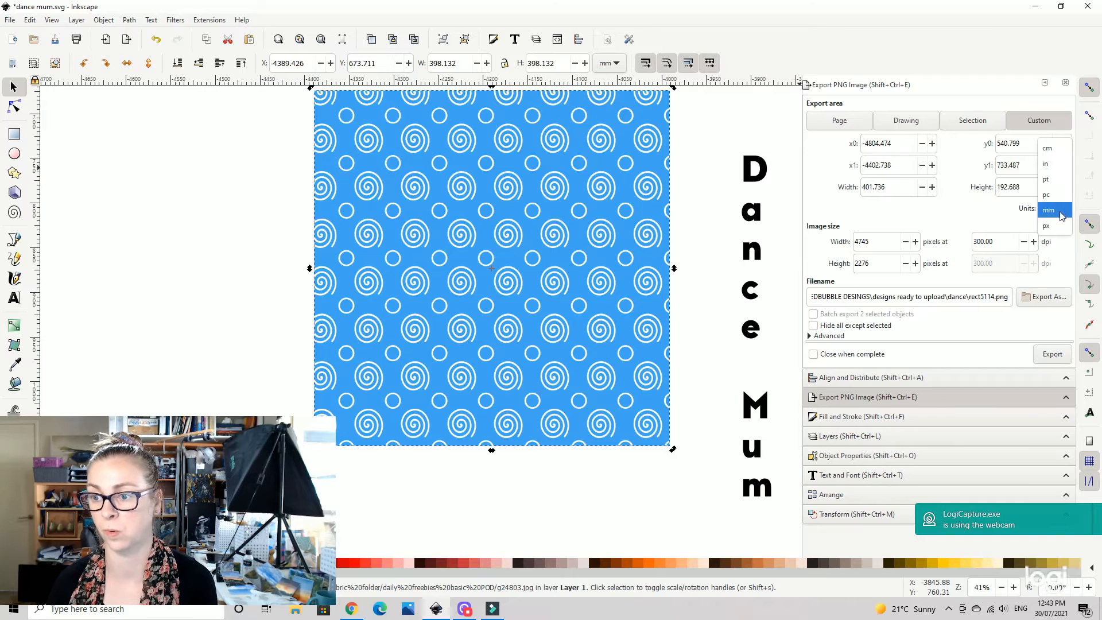
{"action": "left_click", "coordinate": [1052, 165]}
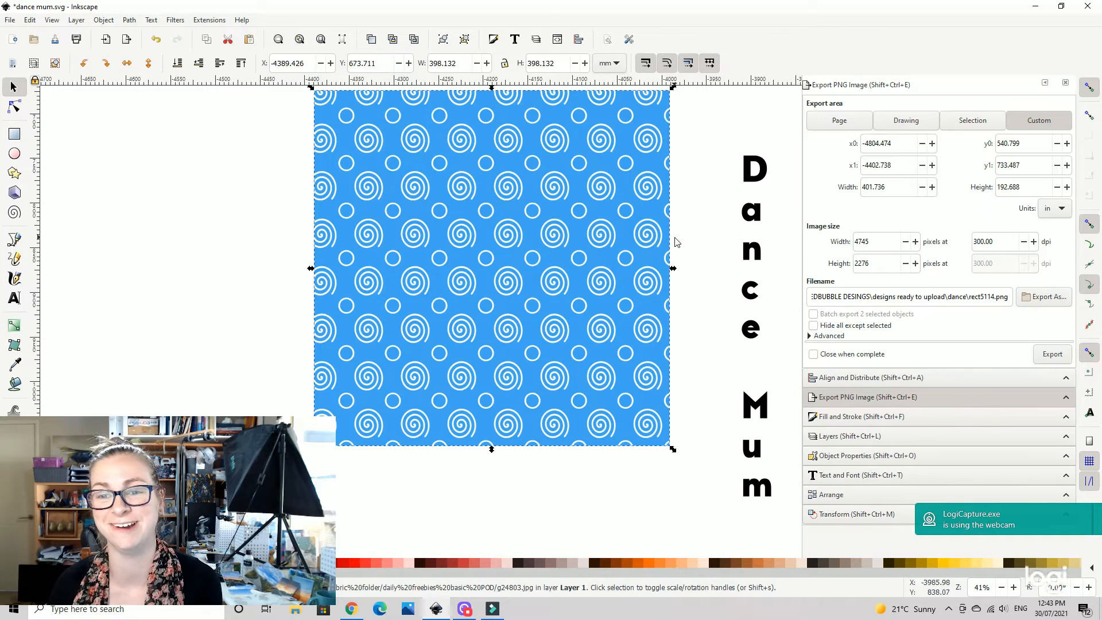
Place the vertical "Dance Mum" text over the pattern, right of its centre, and shrink it to about 315 mm tall.
{"action": "left_click", "coordinate": [706, 239]}
{"action": "scroll", "coordinate": [715, 260], "scroll_direction": "right", "scroll_amount": 4}
{"action": "scroll", "coordinate": [715, 260], "scroll_direction": "up", "scroll_amount": 2}
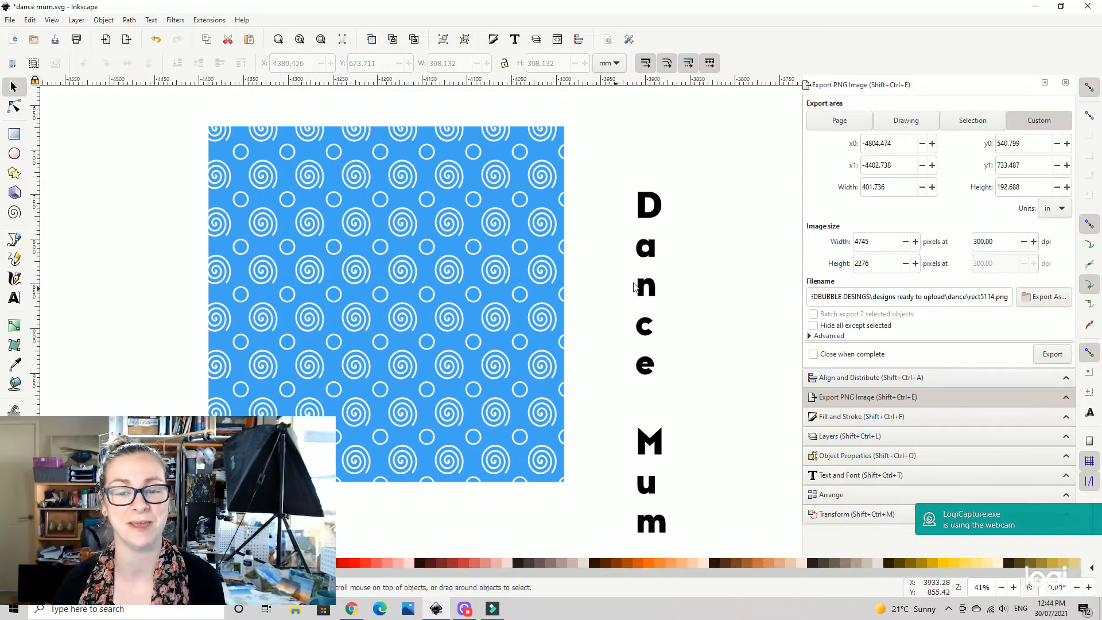
{"action": "left_click_drag", "start_coordinate": [660, 291], "coordinate": [490, 217]}
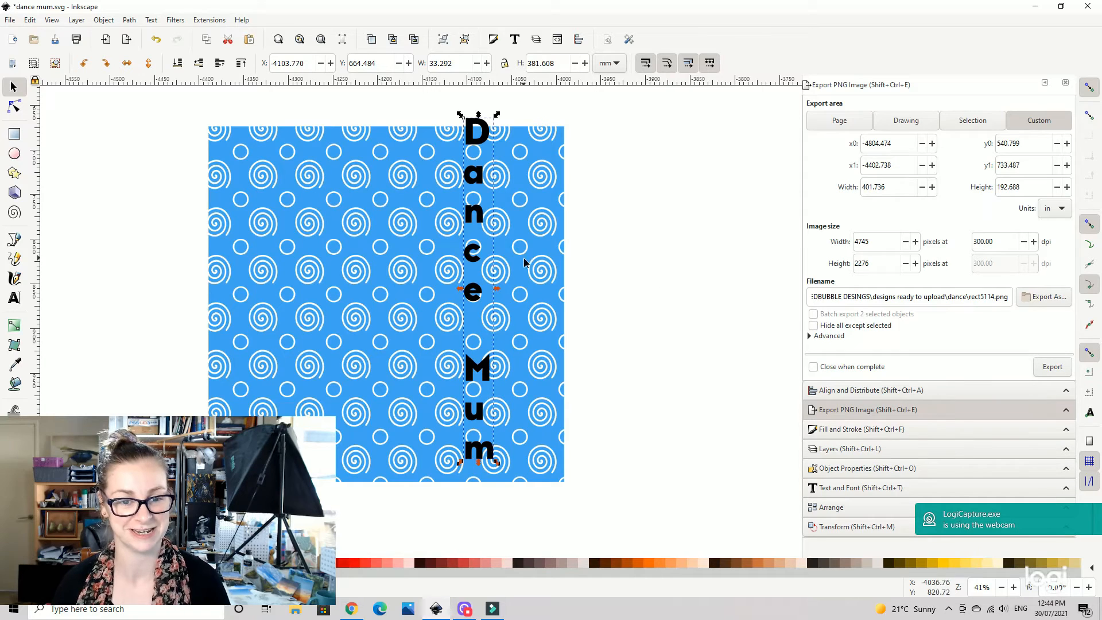
{"action": "scroll", "coordinate": [524, 257], "scroll_direction": "left", "scroll_amount": 2}
{"action": "left_click_drag", "start_coordinate": [537, 117], "coordinate": [532, 143]}
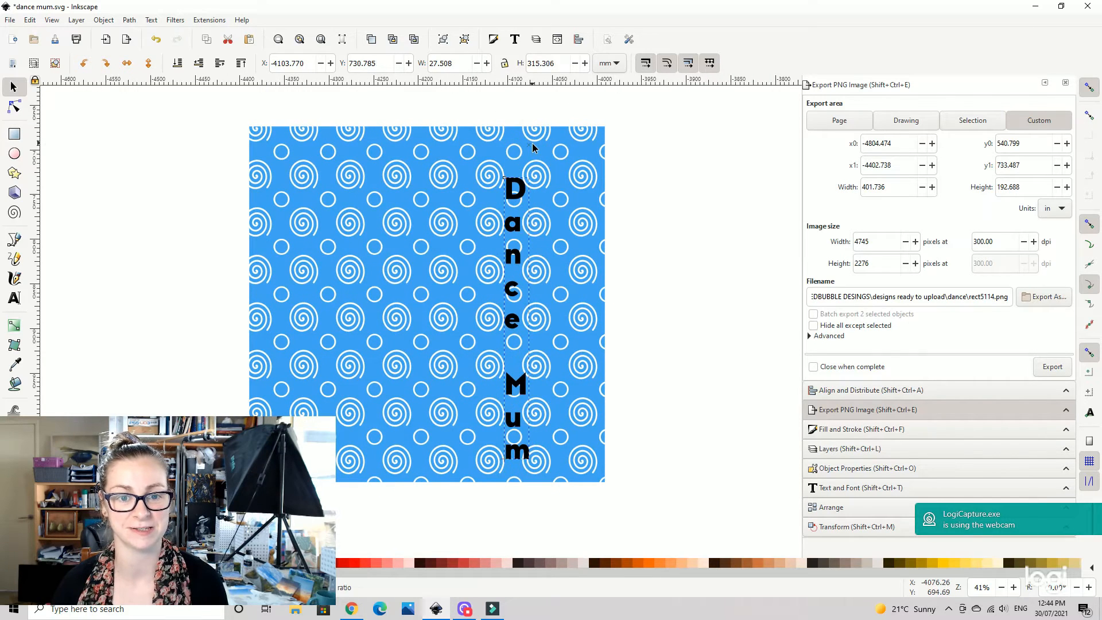
{"action": "left_click_drag", "start_coordinate": [520, 188], "coordinate": [548, 175]}
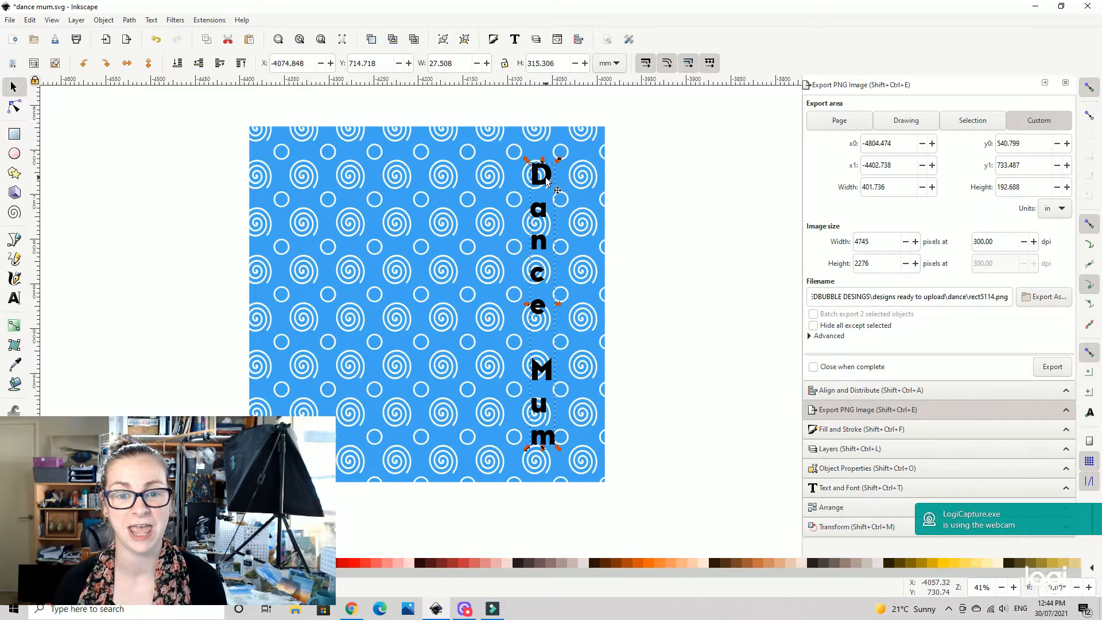
{"action": "left_click_drag", "start_coordinate": [546, 181], "coordinate": [486, 179]}
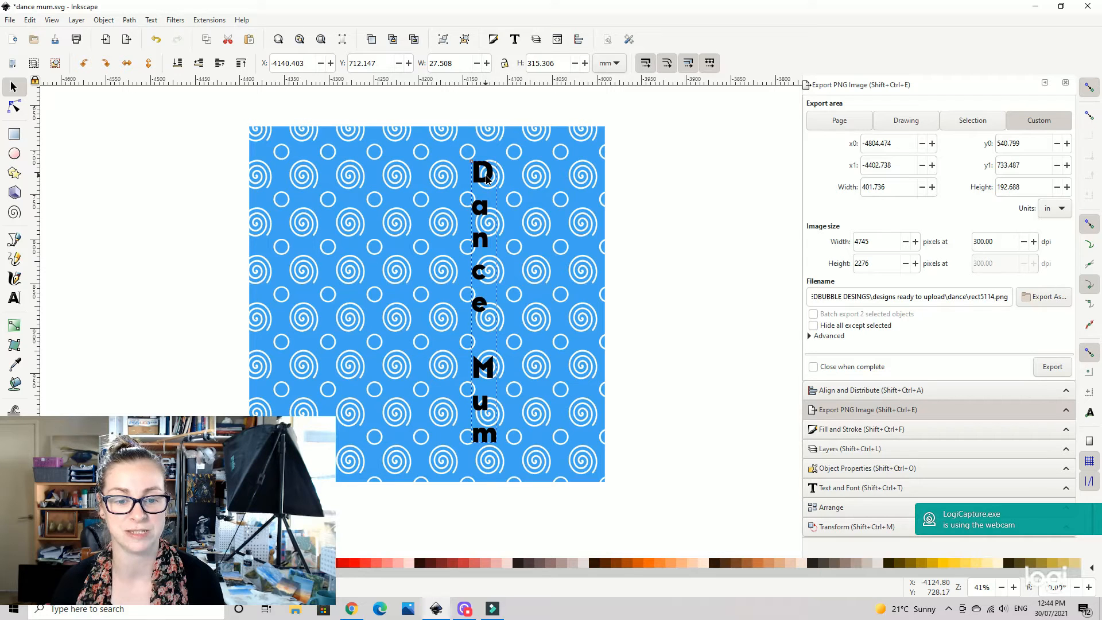
{"action": "left_click_drag", "start_coordinate": [486, 179], "coordinate": [487, 179]}
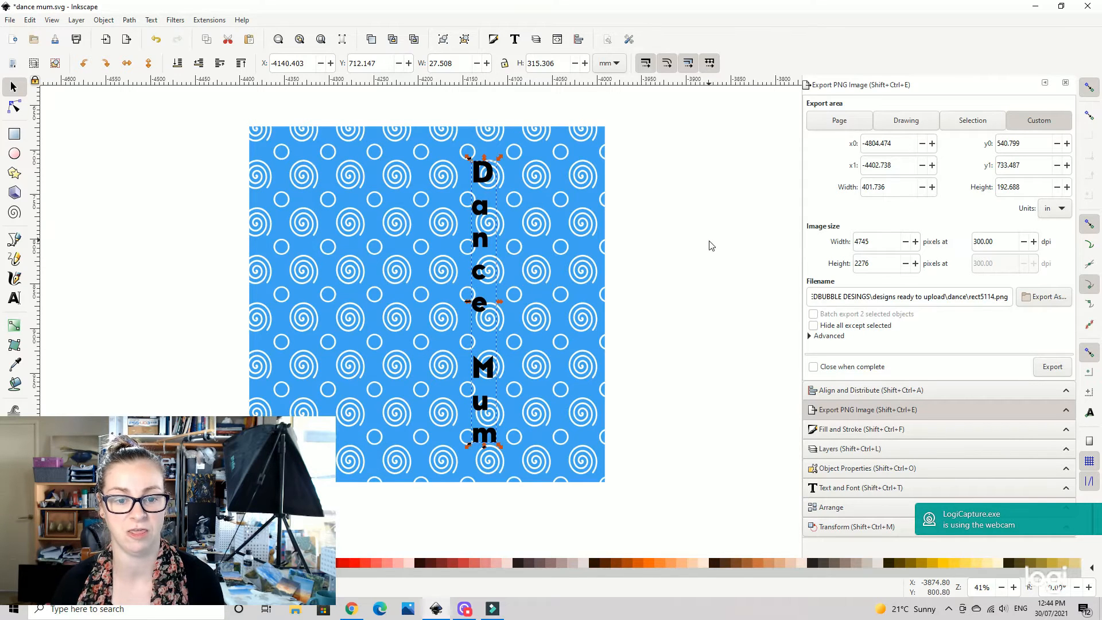
Clip the blue pattern image to the shape of the vertical "Dance Mum" text.
{"action": "left_click_drag", "start_coordinate": [187, 105], "coordinate": [683, 535]}
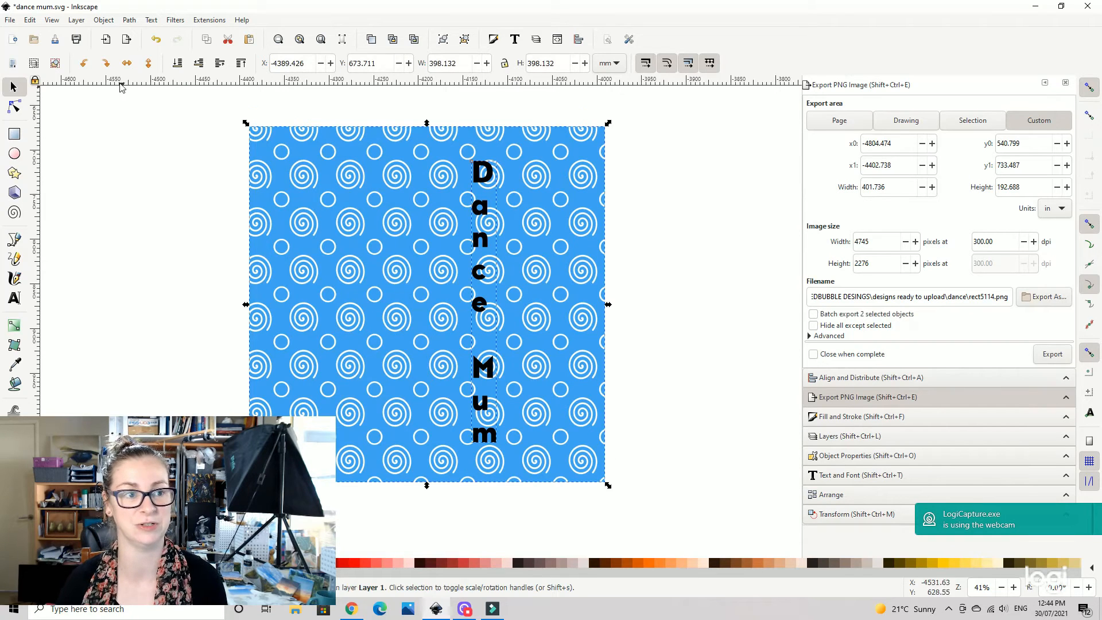
{"action": "left_click", "coordinate": [104, 21]}
{"action": "mouse_move", "coordinate": [114, 162]}
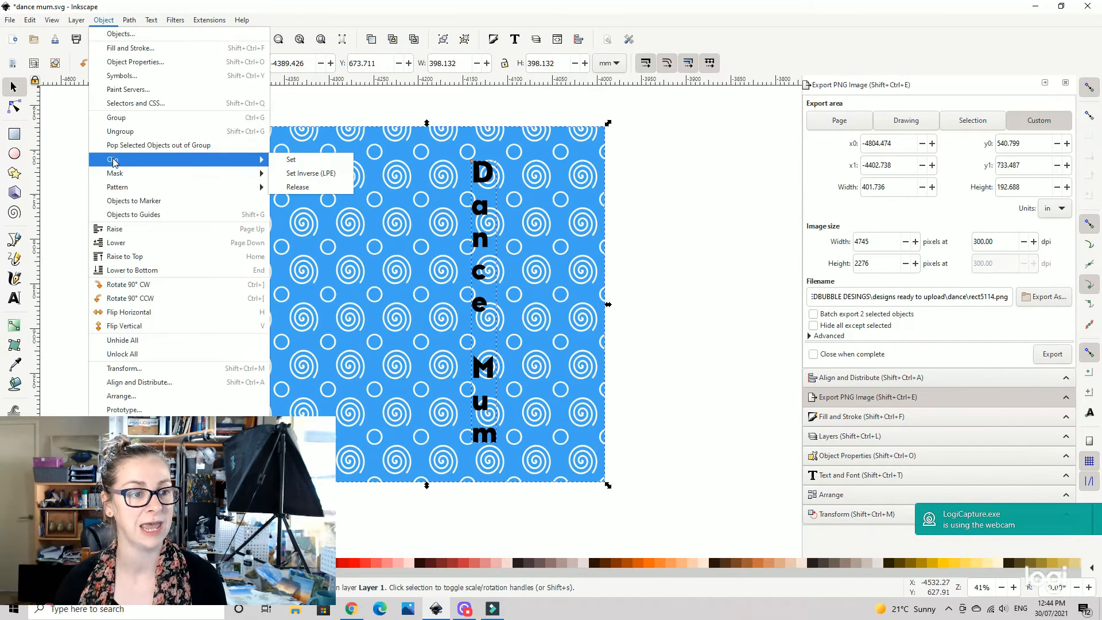
{"action": "left_click", "coordinate": [316, 159]}
{"action": "left_click", "coordinate": [579, 263]}
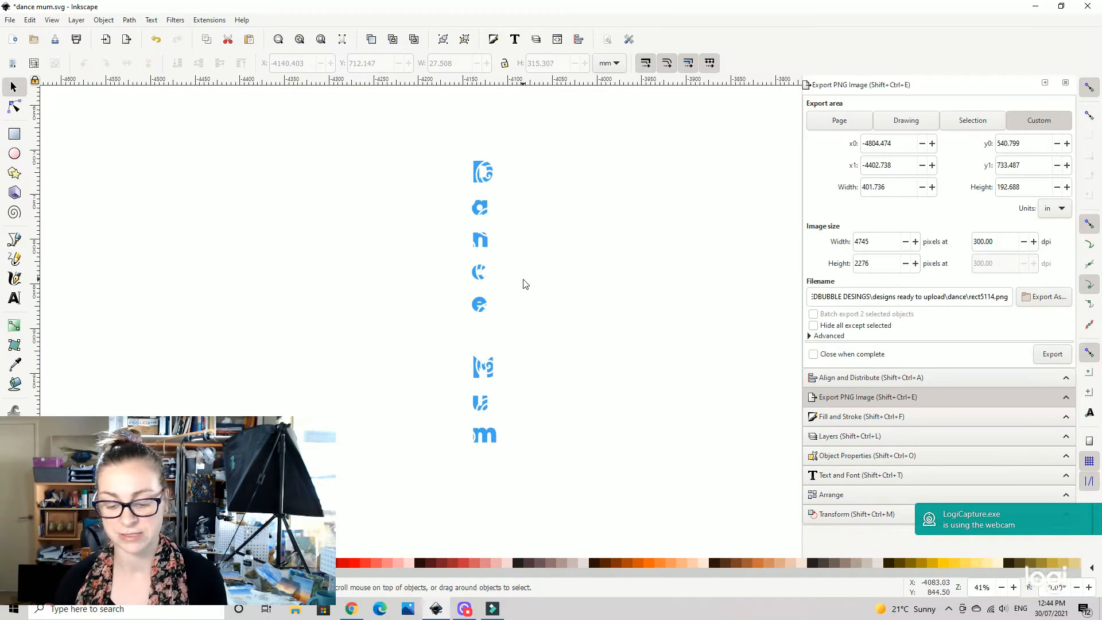
Draw a black rectangle about 499 by 481 mm to the right of the patterned vertical text and lower it to the bottom.
{"action": "key", "text": "minus"}
{"action": "key", "text": "minus"}
{"action": "left_click_drag", "start_coordinate": [594, 262], "coordinate": [541, 260]}
{"action": "left_click", "coordinate": [14, 135]}
{"action": "mouse_move", "coordinate": [484, 190]}
{"action": "left_mouse_down"}
{"action": "mouse_move", "coordinate": [521, 251]}
{"action": "mouse_move", "coordinate": [706, 405]}
{"action": "left_mouse_up"}
{"action": "left_click", "coordinate": [14, 87]}
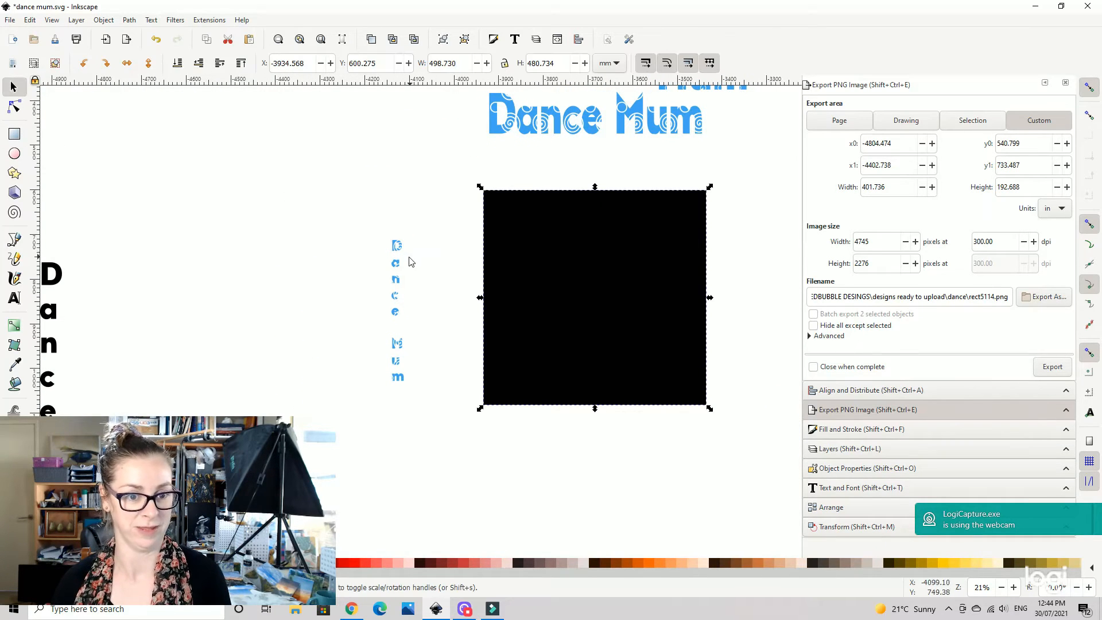
{"action": "left_click", "coordinate": [513, 244]}
{"action": "left_click", "coordinate": [177, 63]}
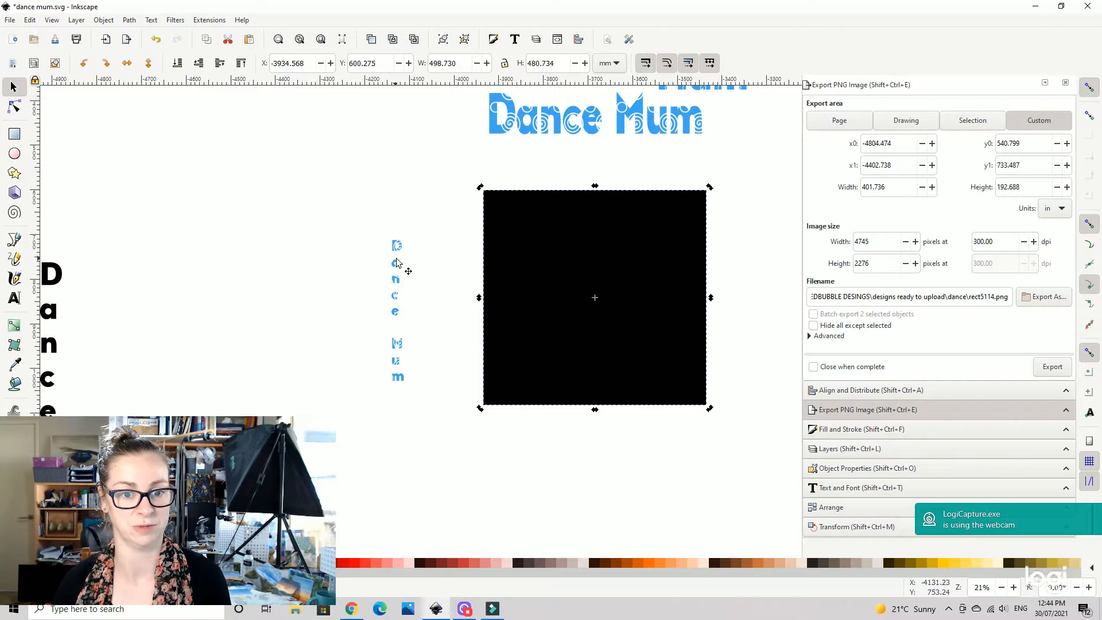
Move the patterned vertical "Dance Mum" text onto the black rectangle, near its right edge.
{"action": "left_click_drag", "start_coordinate": [402, 253], "coordinate": [675, 221]}
{"action": "key", "text": "plus"}
{"action": "key", "text": "plus"}
{"action": "left_click_drag", "start_coordinate": [666, 275], "coordinate": [314, 308]}
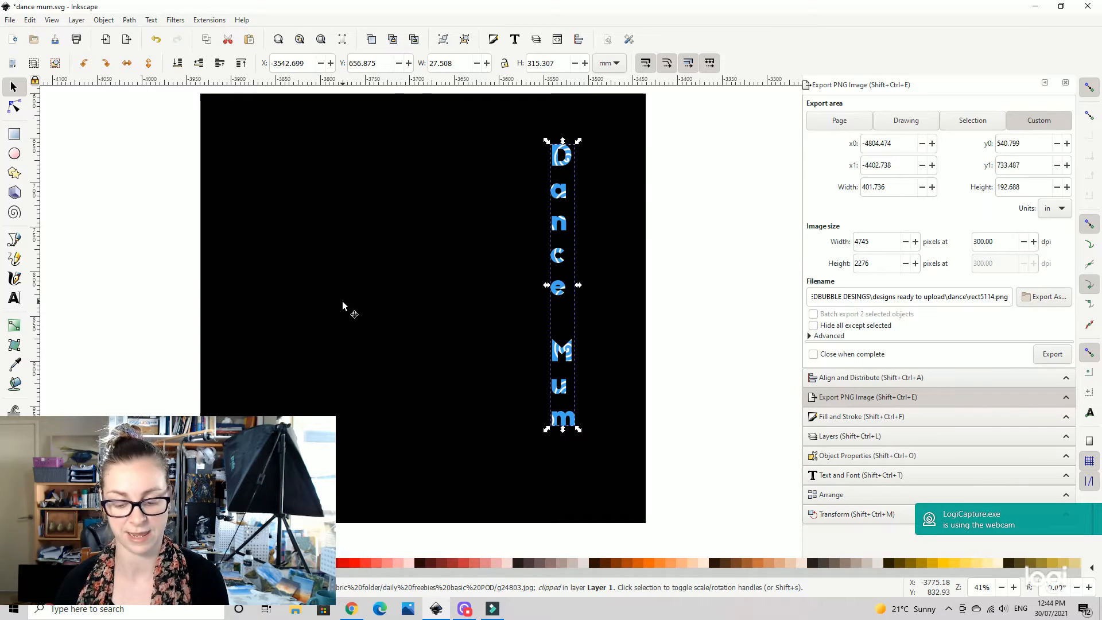
Move the stacked patterned "Dance Mum" text onto the lower part of the black rectangle and shrink it to about 194 by 115 mm.
{"action": "key", "text": "minus"}
{"action": "key", "text": "minus"}
{"action": "left_click_drag", "start_coordinate": [271, 345], "coordinate": [457, 453]}
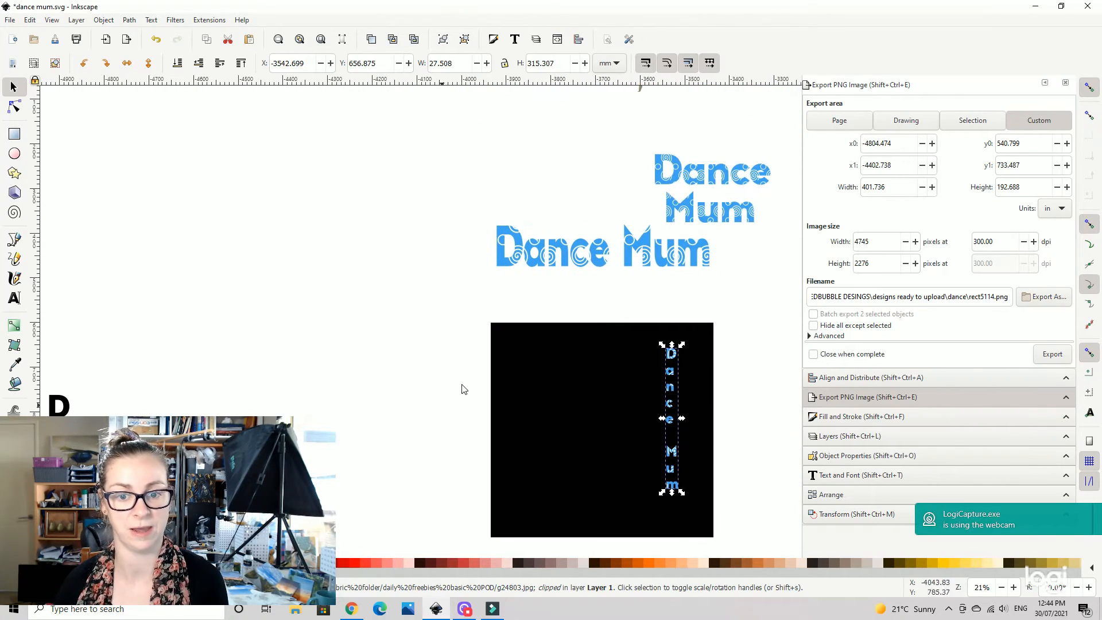
{"action": "left_click", "coordinate": [598, 264]}
{"action": "left_click", "coordinate": [741, 177]}
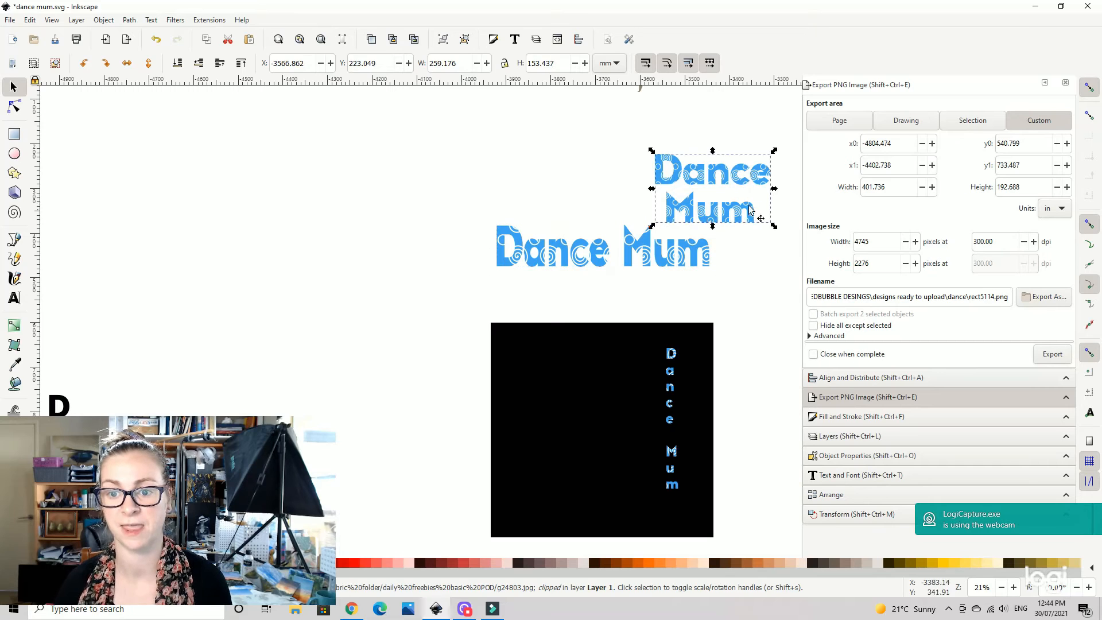
{"action": "left_click_drag", "start_coordinate": [717, 194], "coordinate": [606, 472]}
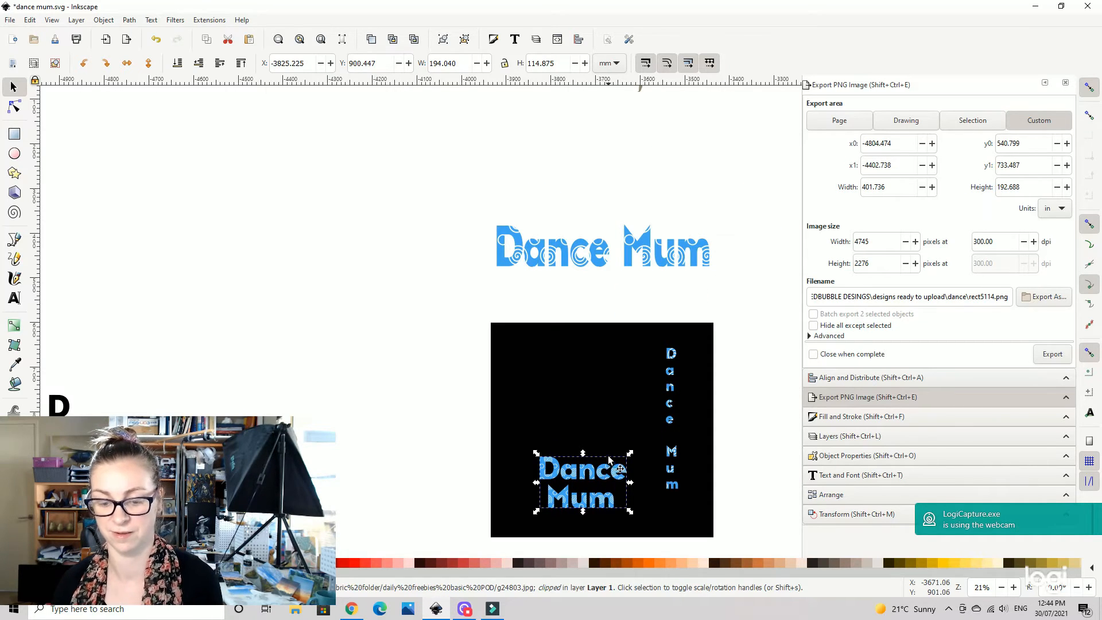
Move the vertical "Dance Mum" text near the black rectangle's left edge and the stacked text to its lower right.
{"action": "scroll", "coordinate": [610, 459], "scroll_direction": "up", "scroll_amount": 2}
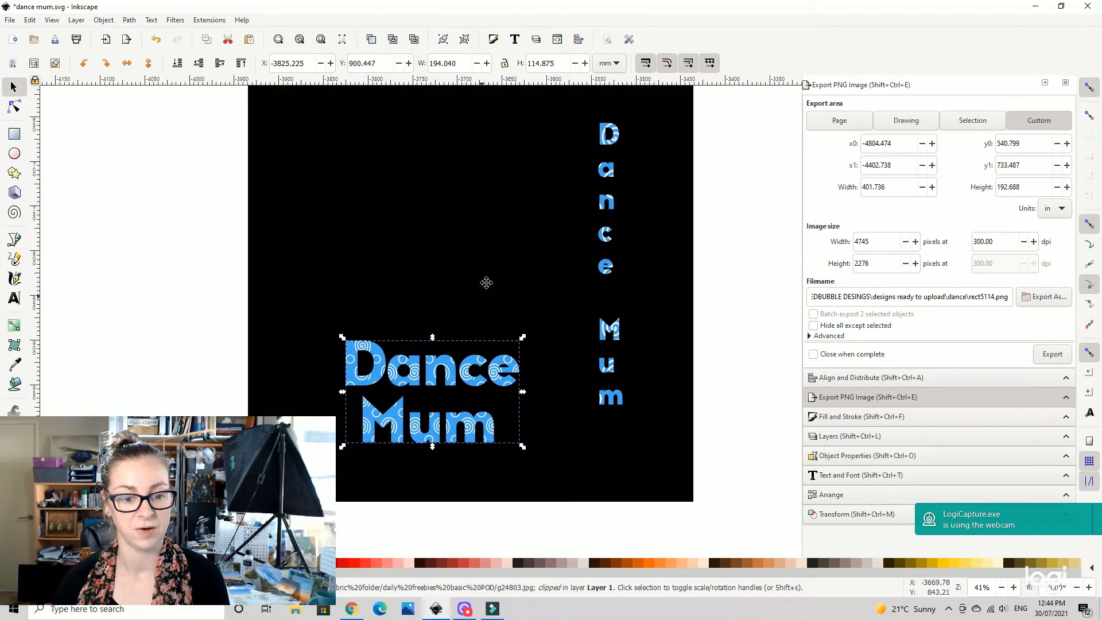
{"action": "left_click_drag", "start_coordinate": [486, 283], "coordinate": [500, 251]}
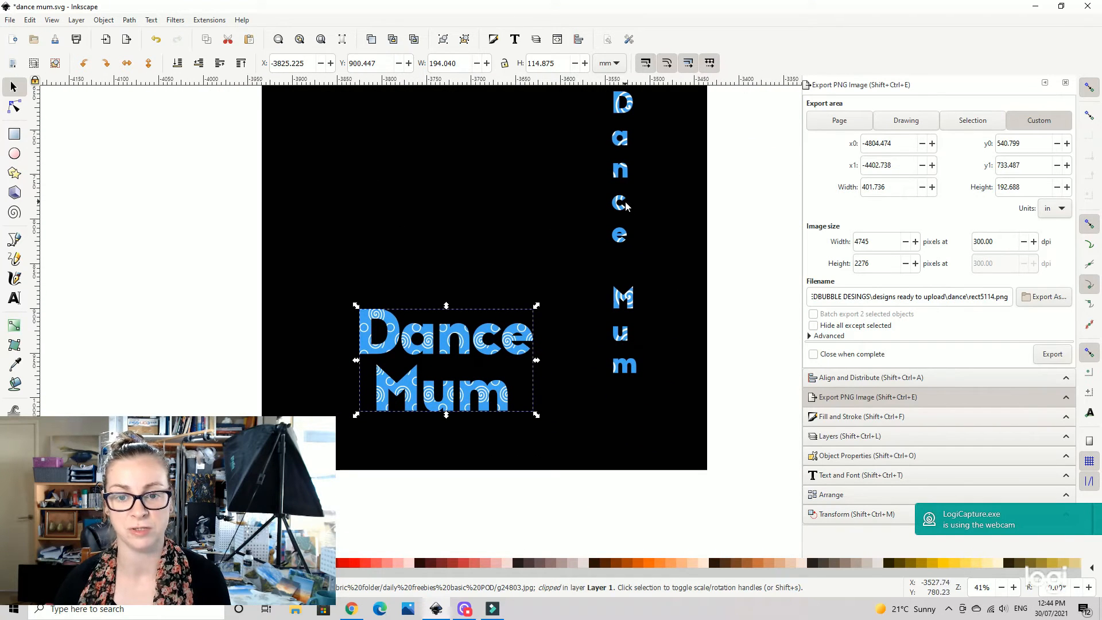
{"action": "left_click_drag", "start_coordinate": [627, 207], "coordinate": [328, 232]}
{"action": "left_click_drag", "start_coordinate": [408, 340], "coordinate": [550, 339]}
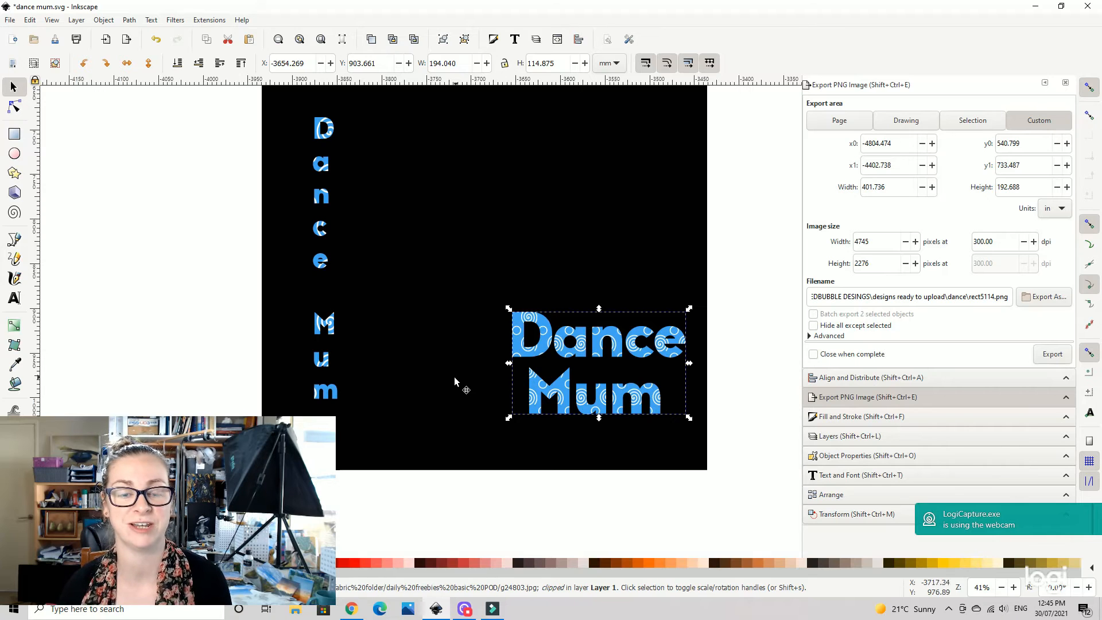
Examine the text content settings for the patterned vertical "Dance Mum" text.
{"action": "left_click_drag", "start_coordinate": [394, 374], "coordinate": [456, 371]}
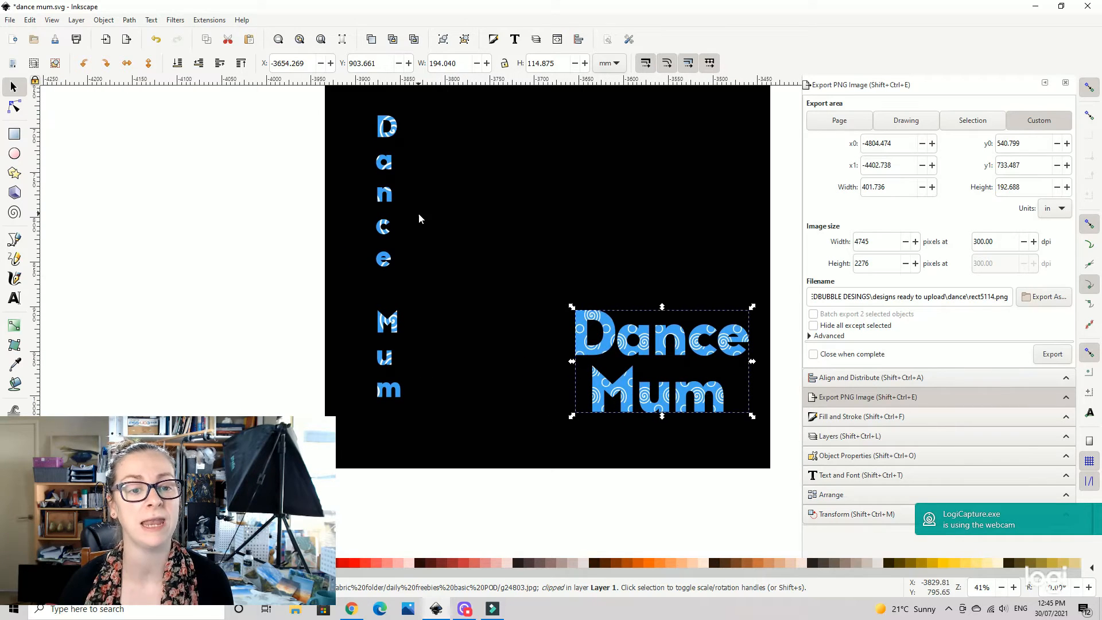
{"action": "scroll", "coordinate": [407, 211], "scroll_direction": "up", "scroll_amount": 2}
{"action": "left_click", "coordinate": [391, 177]}
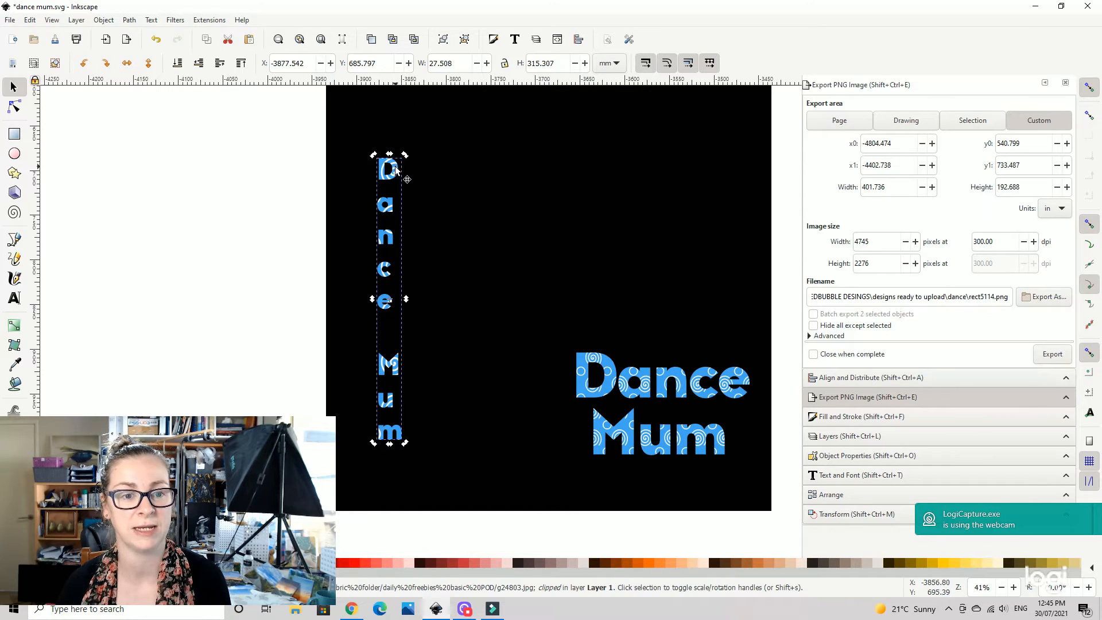
{"action": "left_click", "coordinate": [274, 185]}
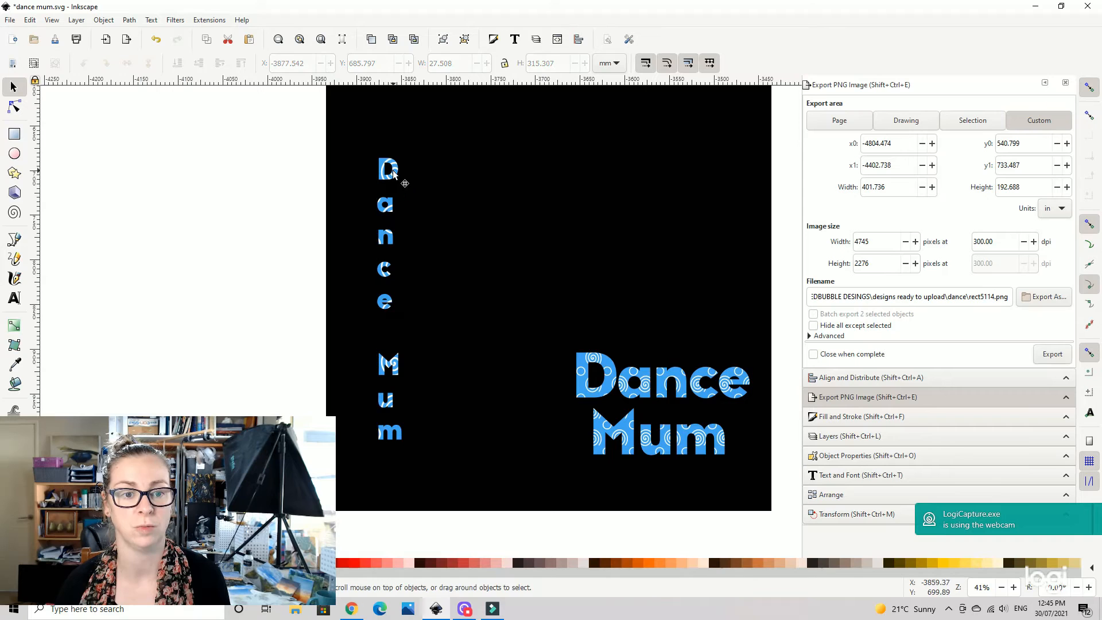
{"action": "left_click", "coordinate": [394, 170]}
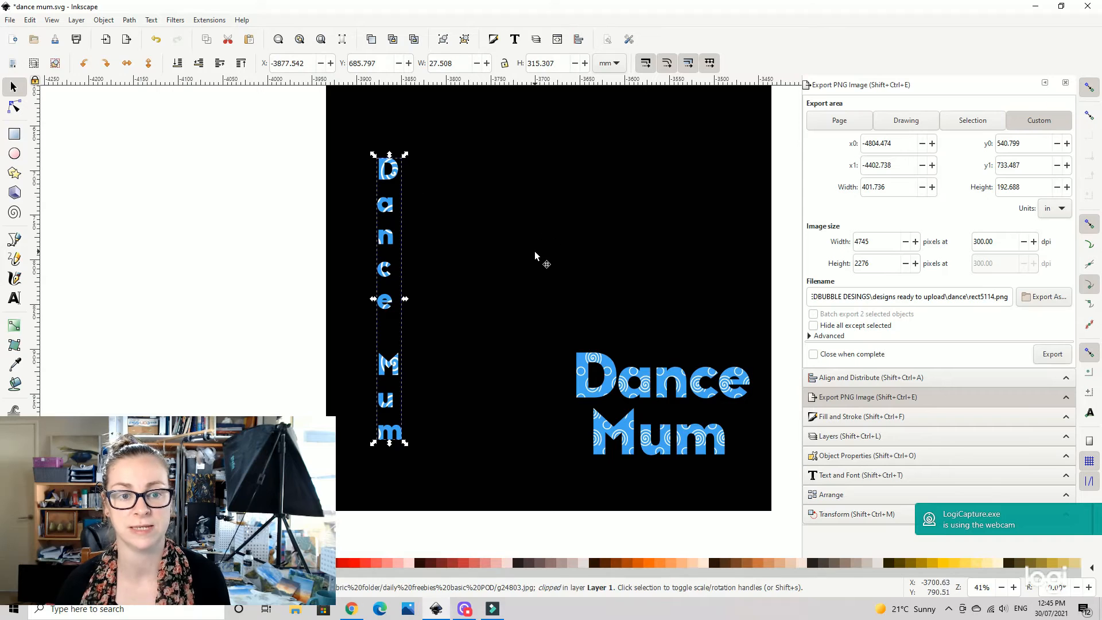
{"action": "left_click", "coordinate": [836, 480]}
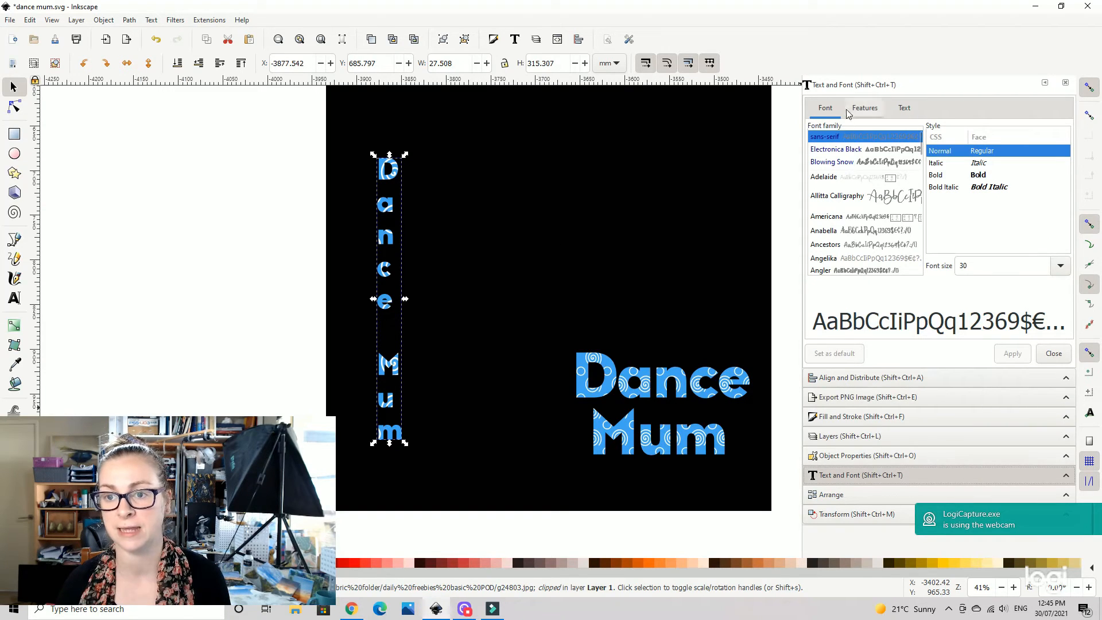
{"action": "left_click", "coordinate": [906, 109]}
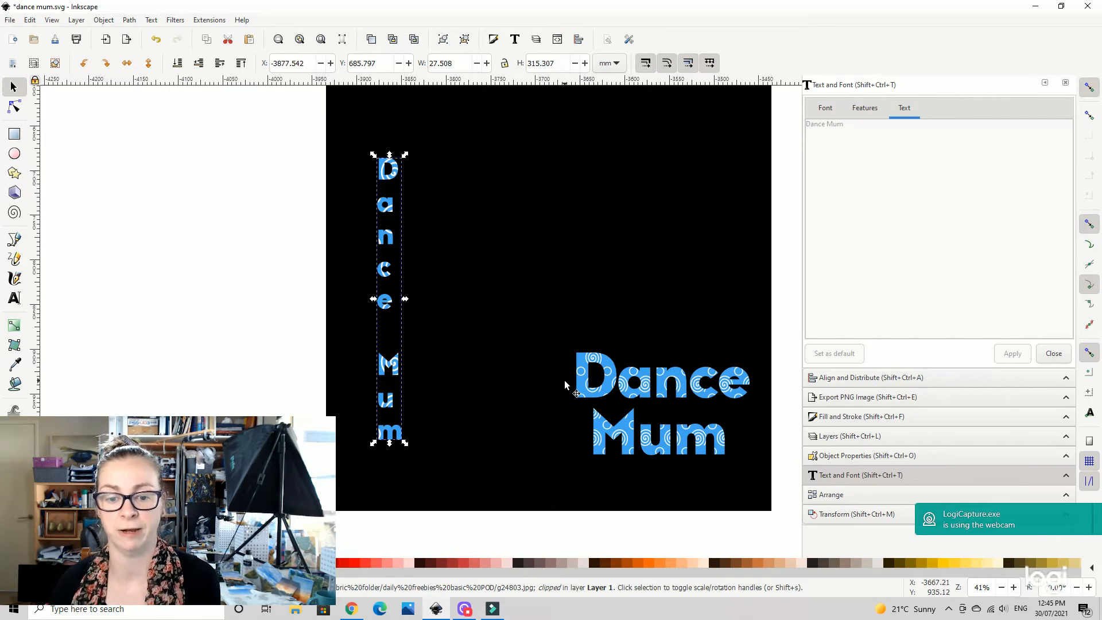
Shrink the vertical "Dance Mum" text on the black rectangle proportionally to about 22 by 256 mm.
{"action": "mouse_move", "coordinate": [406, 443]}
{"action": "left_mouse_down"}
{"action": "mouse_move", "coordinate": [408, 453]}
{"action": "mouse_move", "coordinate": [401, 428]}
{"action": "left_mouse_up"}
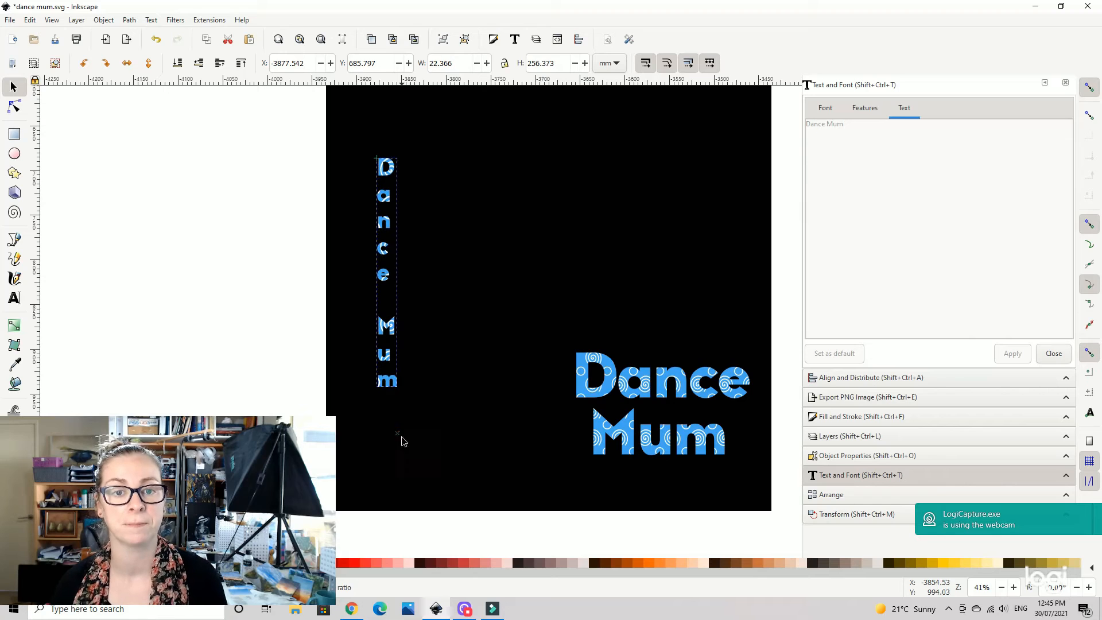
{"action": "left_click", "coordinate": [396, 182]}
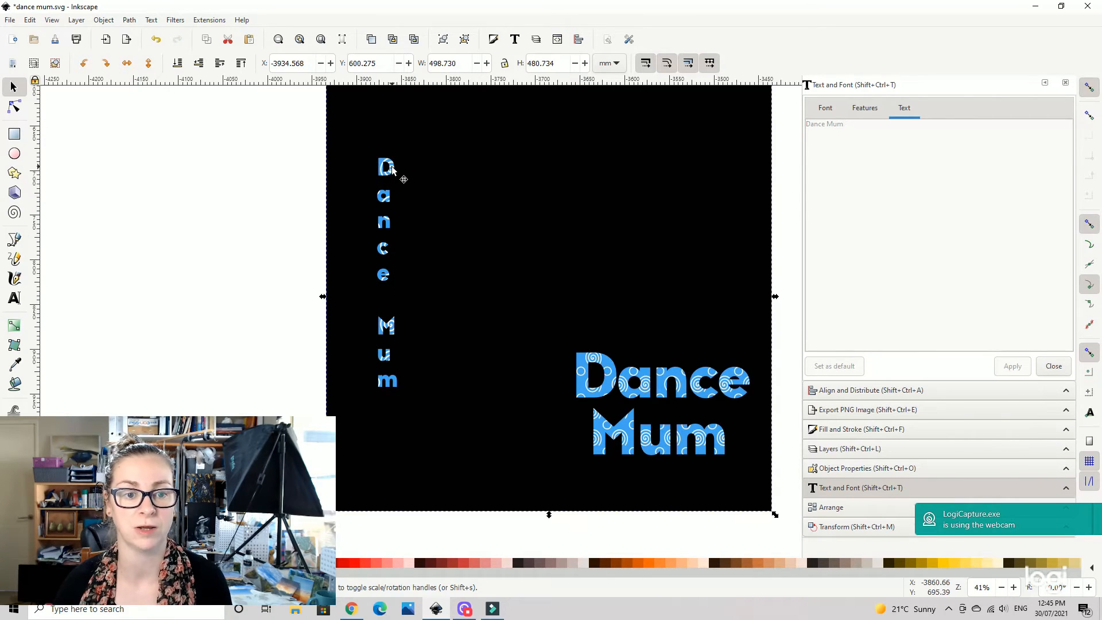
{"action": "left_click", "coordinate": [400, 178]}
{"action": "left_click", "coordinate": [394, 167]}
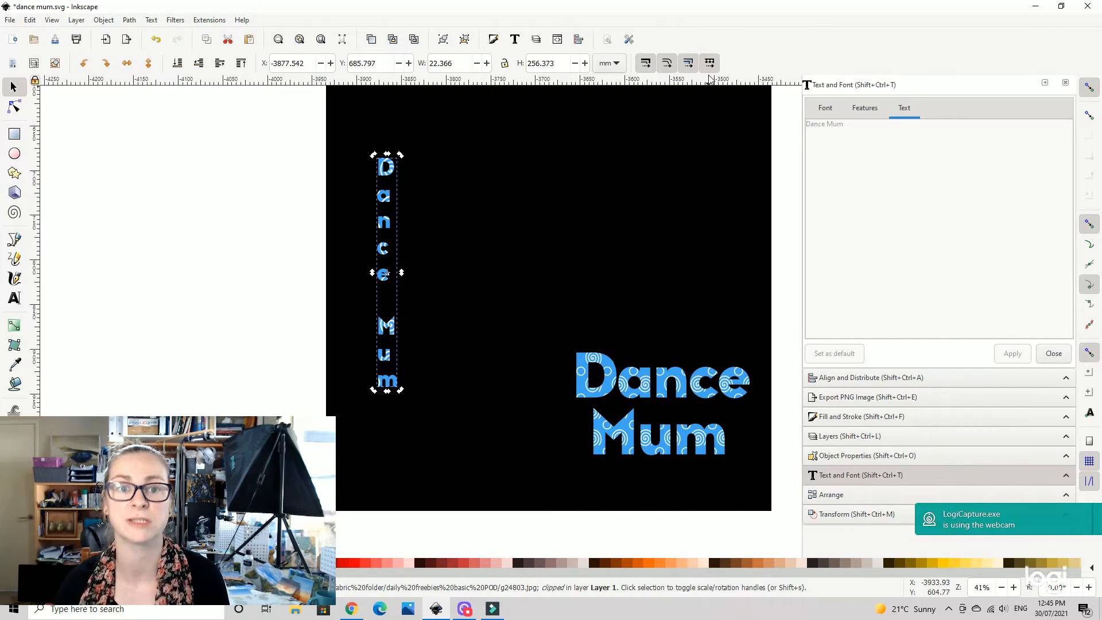
{"action": "left_click", "coordinate": [275, 227]}
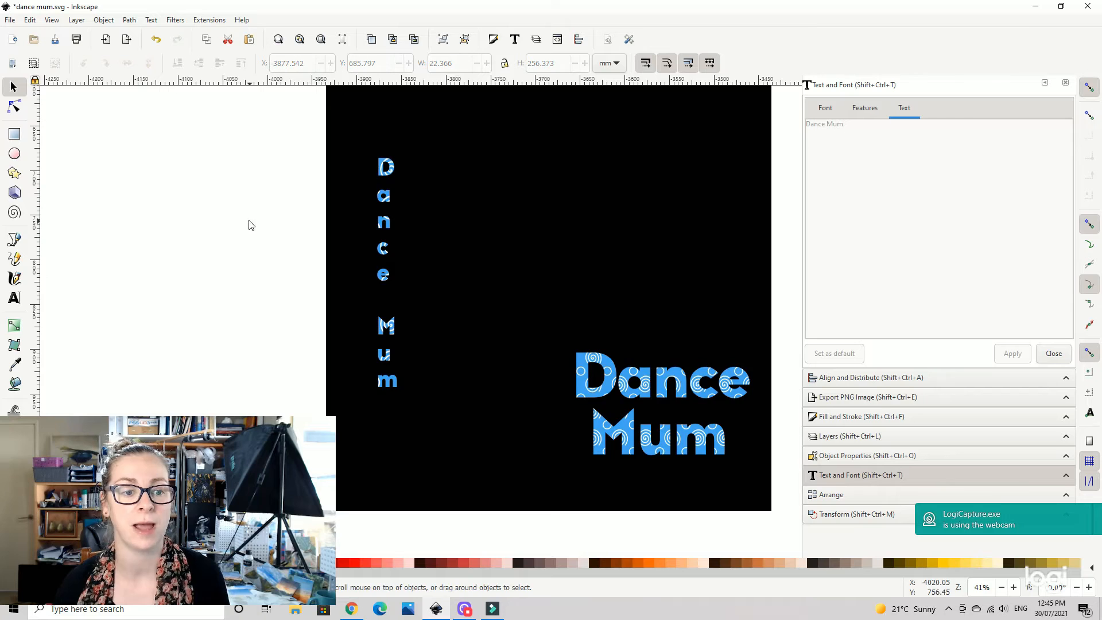
{"action": "left_click_drag", "start_coordinate": [249, 221], "coordinate": [634, 201]}
{"action": "left_click_drag", "start_coordinate": [294, 230], "coordinate": [764, 217]}
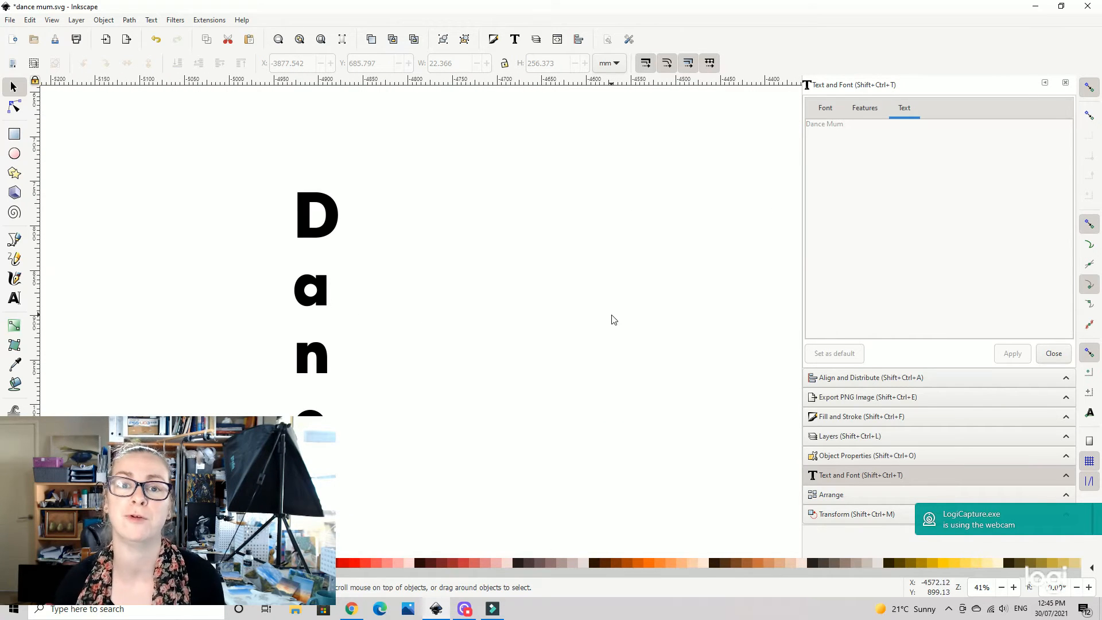
{"action": "left_click_drag", "start_coordinate": [746, 328], "coordinate": [300, 328]}
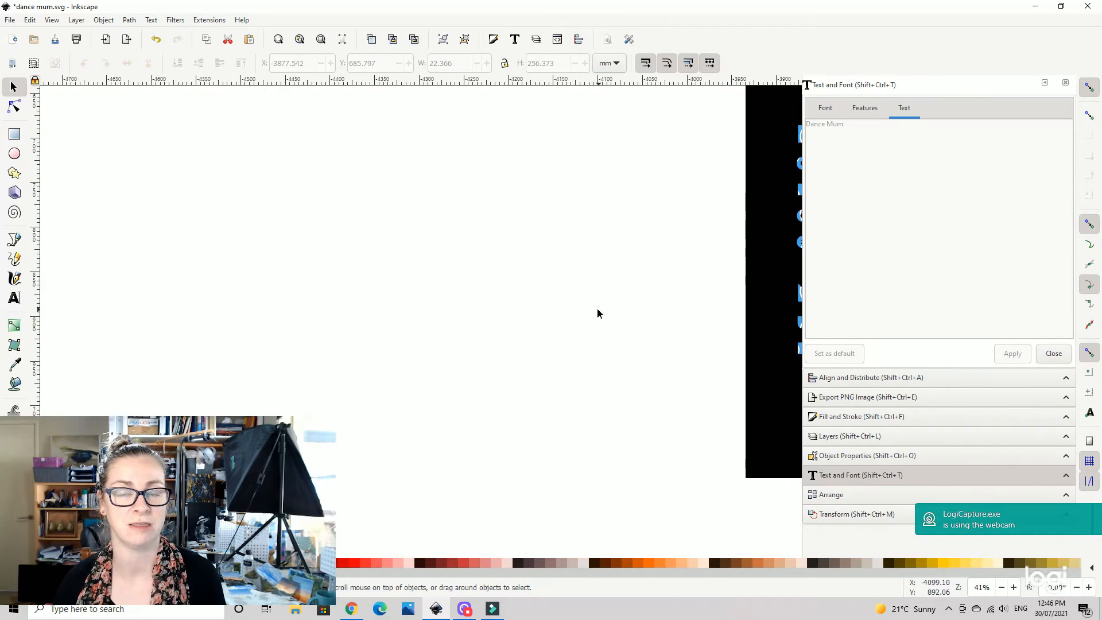
{"action": "left_click_drag", "start_coordinate": [598, 309], "coordinate": [337, 328]}
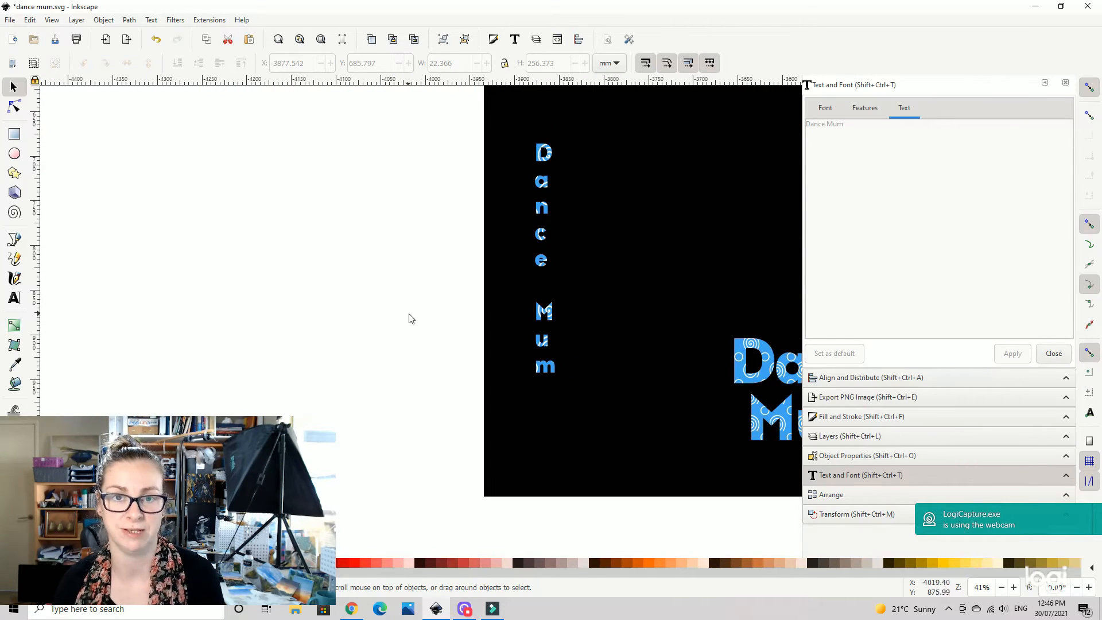
{"action": "left_click_drag", "start_coordinate": [698, 276], "coordinate": [522, 287]}
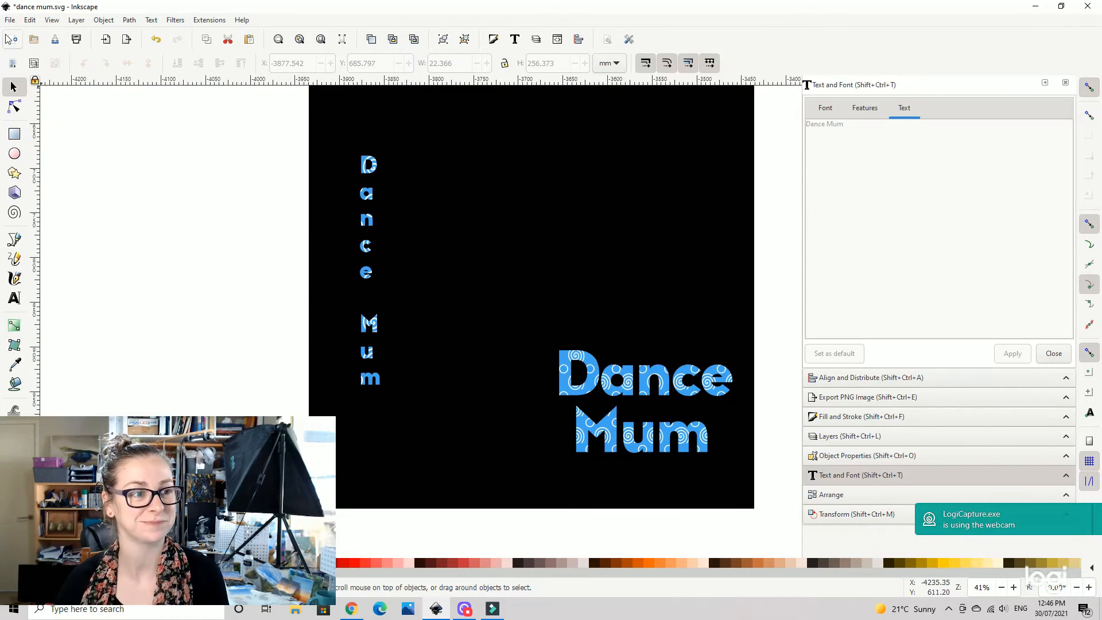
Move the loose ballerina image onto the black rectangle, just right of the upper half of the vertical "Dance Mum" text.
{"action": "key", "text": "minus"}
{"action": "key", "text": "minus"}
{"action": "key", "text": "minus"}
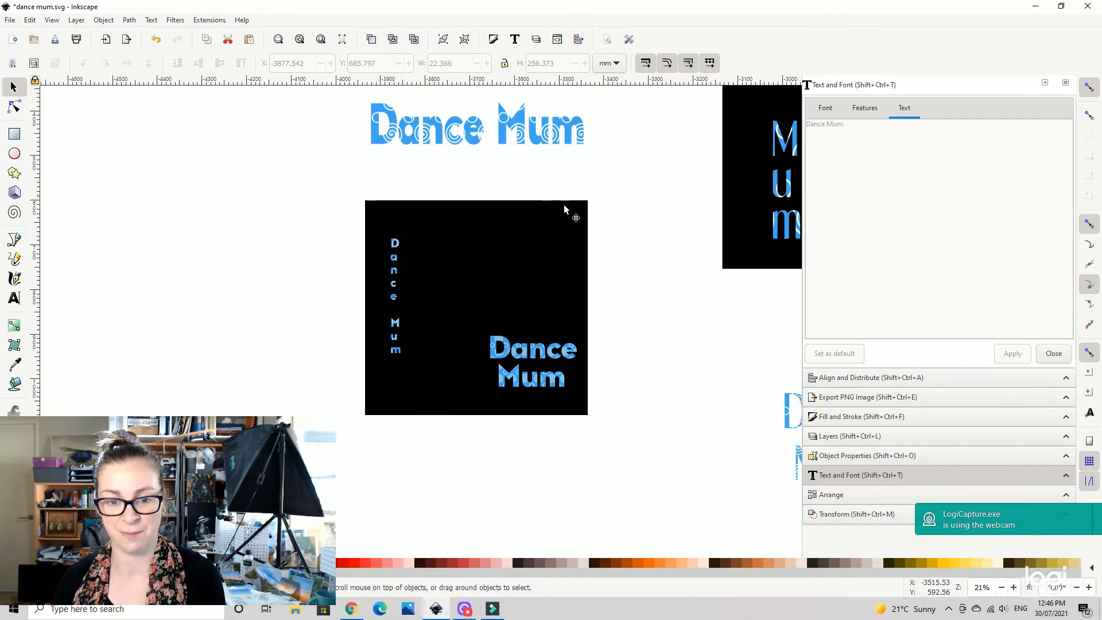
{"action": "left_click_drag", "start_coordinate": [616, 324], "coordinate": [803, 220]}
{"action": "left_click_drag", "start_coordinate": [376, 366], "coordinate": [275, 568]}
{"action": "left_click_drag", "start_coordinate": [586, 155], "coordinate": [509, 383]}
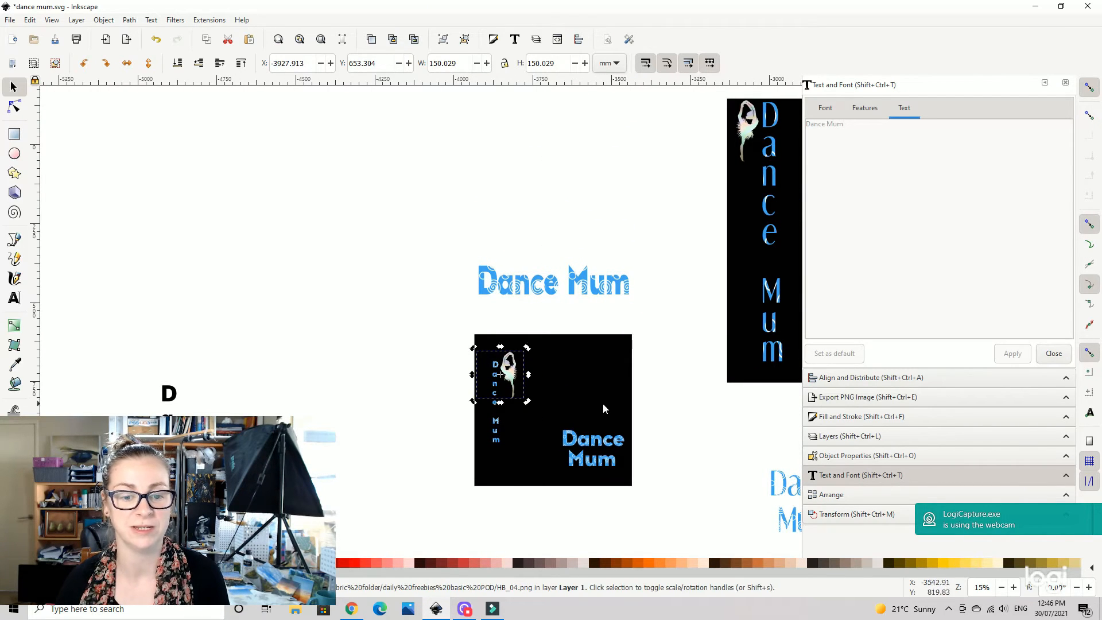
Import the ballerina image HB_15 from the "daily freebies basic POD" folder.
{"action": "left_click", "coordinate": [10, 21]}
{"action": "mouse_move", "coordinate": [30, 20]}
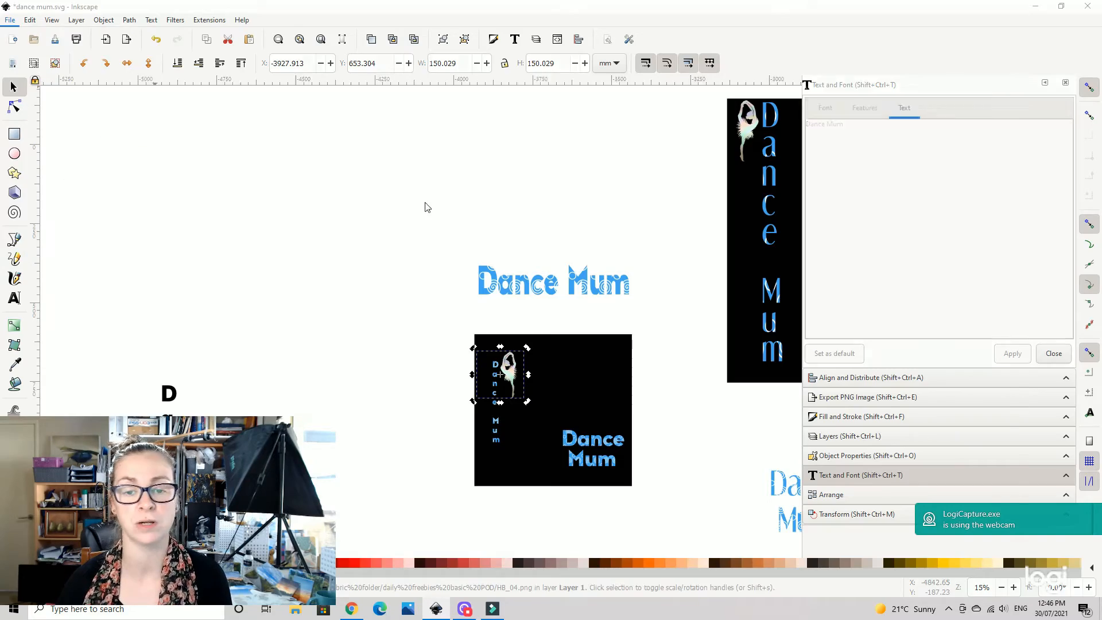
{"action": "key", "text": "ctrl+i"}
{"action": "scroll", "coordinate": [679, 410], "scroll_direction": "down", "scroll_amount": 5}
{"action": "scroll", "coordinate": [679, 407], "scroll_direction": "down", "scroll_amount": 15}
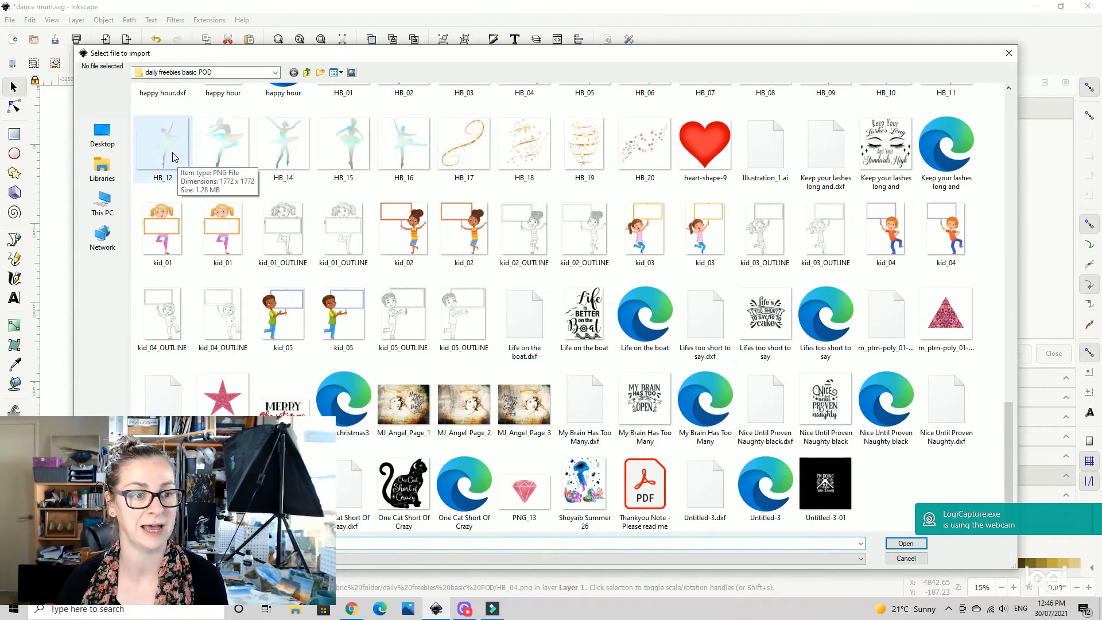
{"action": "left_click", "coordinate": [343, 146]}
{"action": "left_click", "coordinate": [913, 545]}
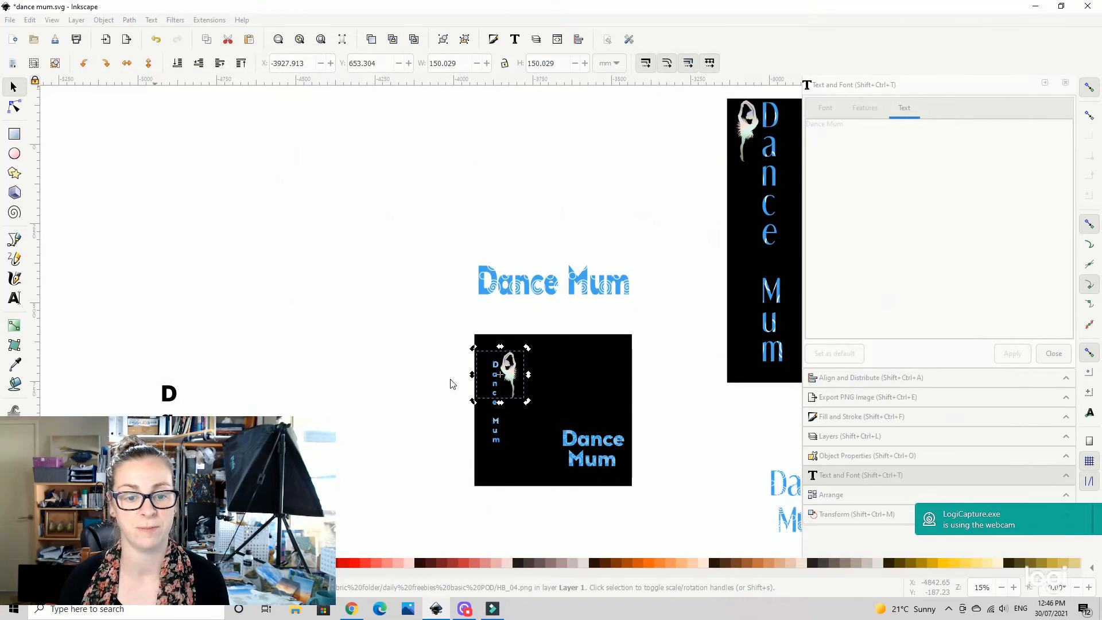
Place the imported ballerina on the black rectangle directly left of the stacked "Dance Mum" text.
{"action": "left_click_drag", "start_coordinate": [513, 385], "coordinate": [553, 453]}
{"action": "left_click_drag", "start_coordinate": [691, 452], "coordinate": [474, 274]}
{"action": "key", "text": "plus"}
{"action": "key", "text": "plus"}
{"action": "left_click", "coordinate": [671, 368]}
{"action": "left_click_drag", "start_coordinate": [417, 336], "coordinate": [400, 362]}
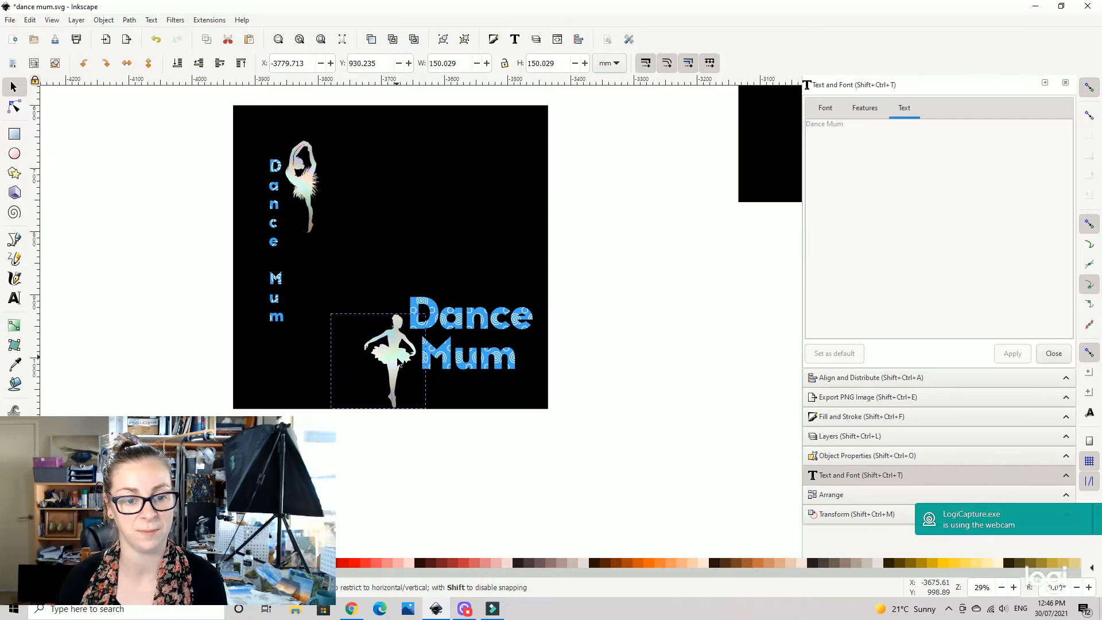
{"action": "left_click", "coordinate": [681, 394]}
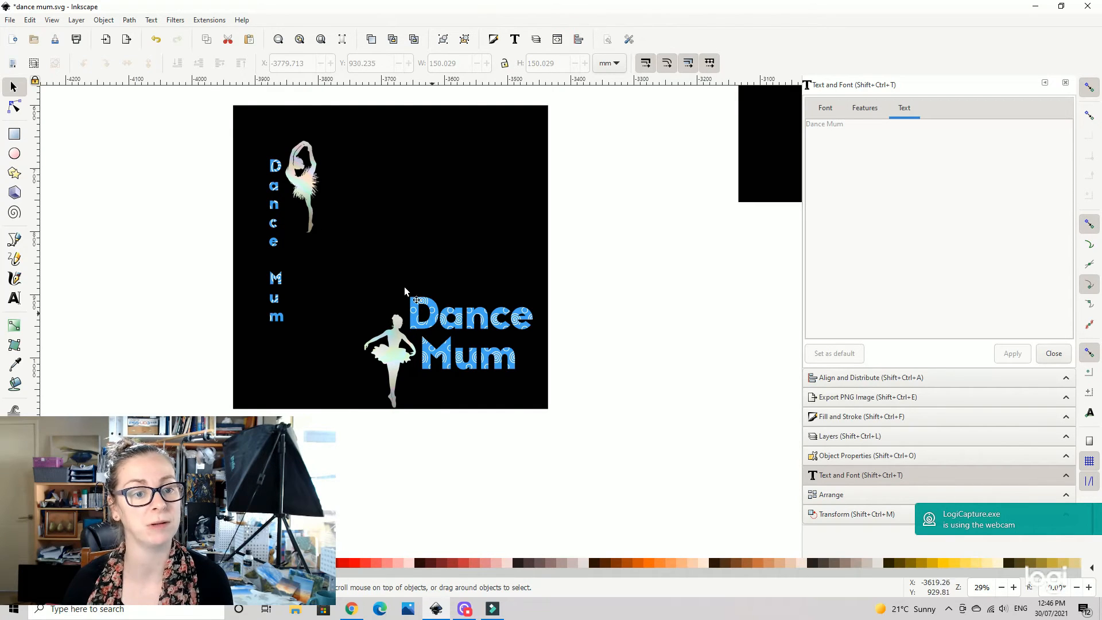
Move the black rectangle out from behind the stacked design and group the ballerina with the stacked "Dance Mum" text.
{"action": "left_click_drag", "start_coordinate": [346, 271], "coordinate": [90, 213]}
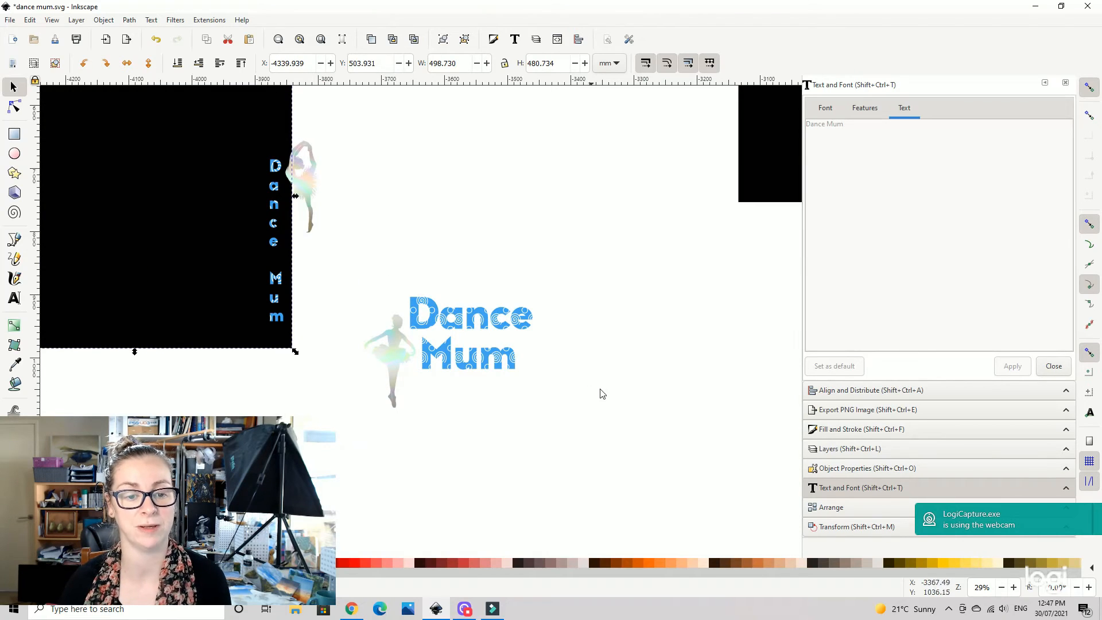
{"action": "left_click_drag", "start_coordinate": [701, 454], "coordinate": [601, 454]}
{"action": "left_click", "coordinate": [104, 20]}
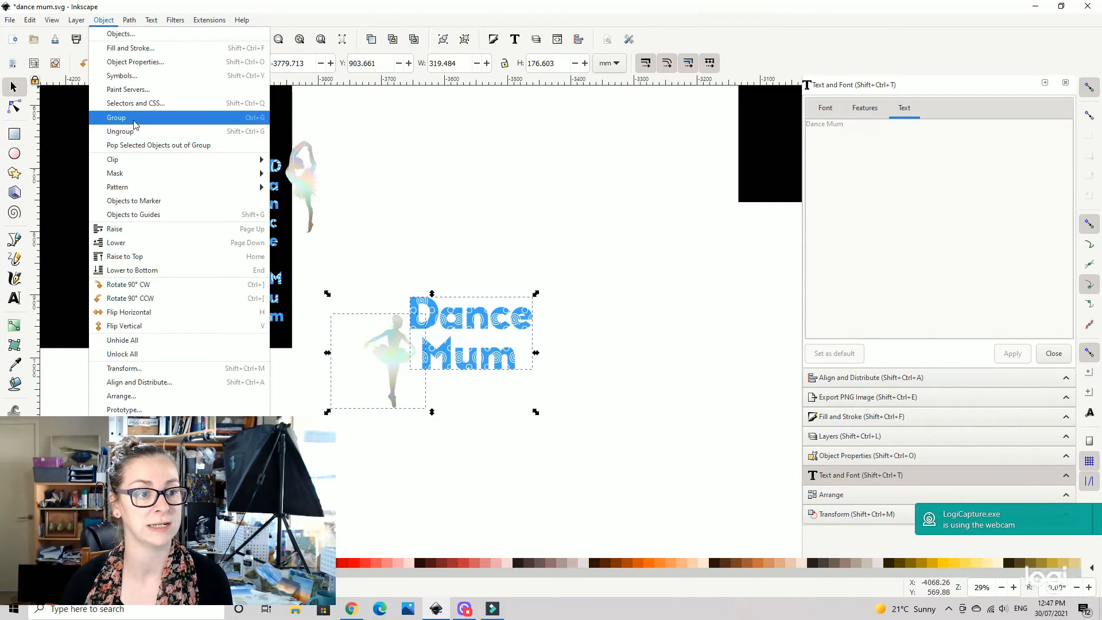
{"action": "left_click", "coordinate": [133, 116]}
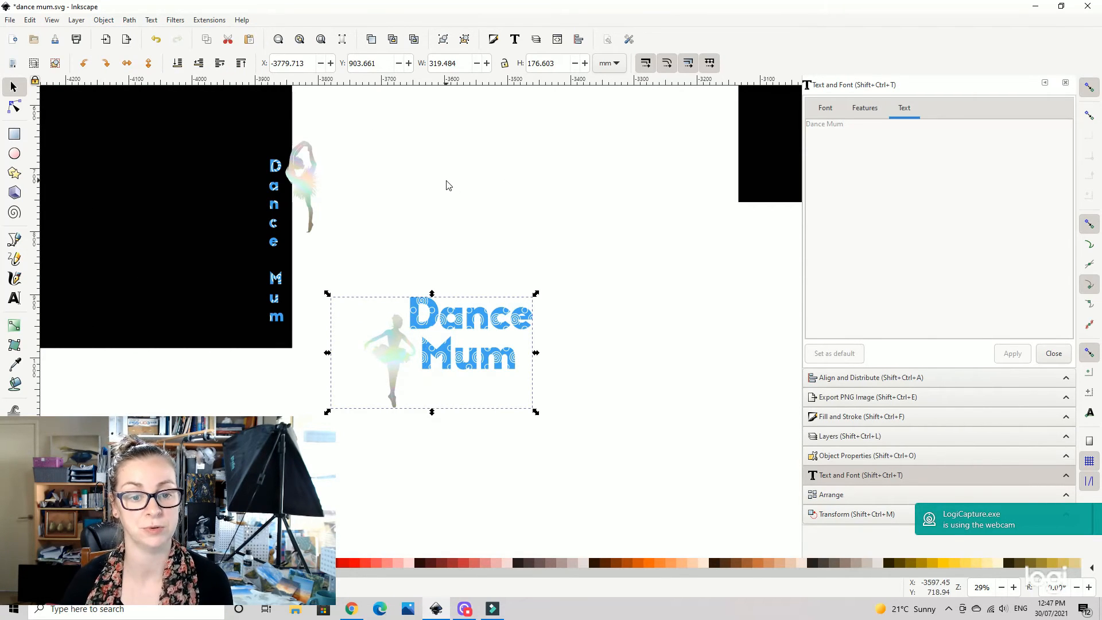
{"action": "left_click", "coordinate": [532, 242]}
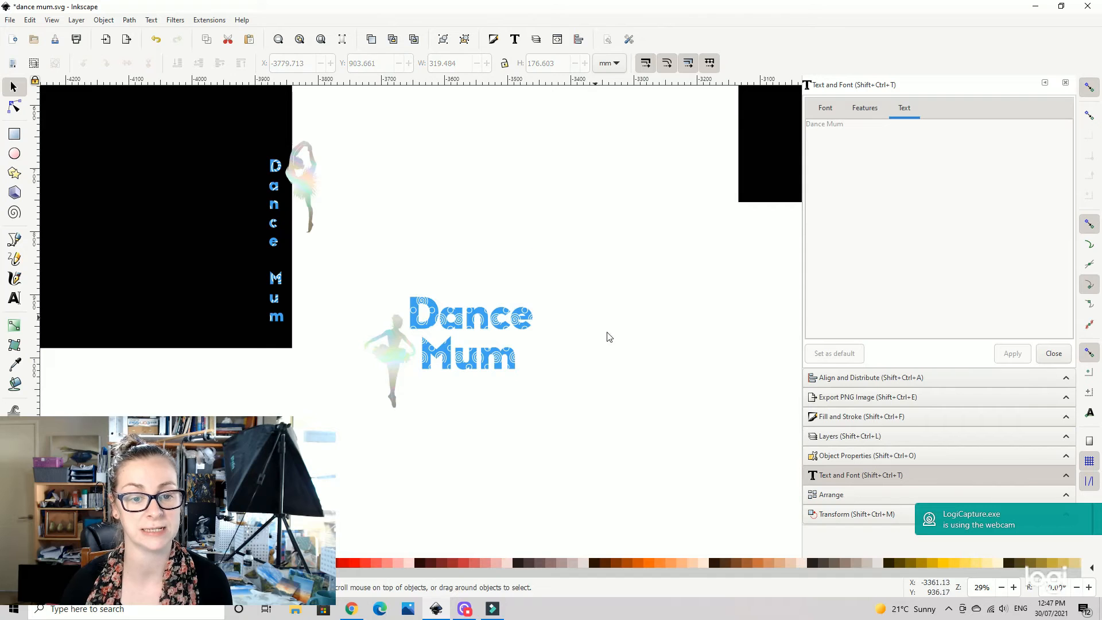
Export the grouped ballerina and stacked "Dance Mum" design with the Custom export area as rect5114.png in the dance folder.
{"action": "left_click", "coordinate": [481, 366]}
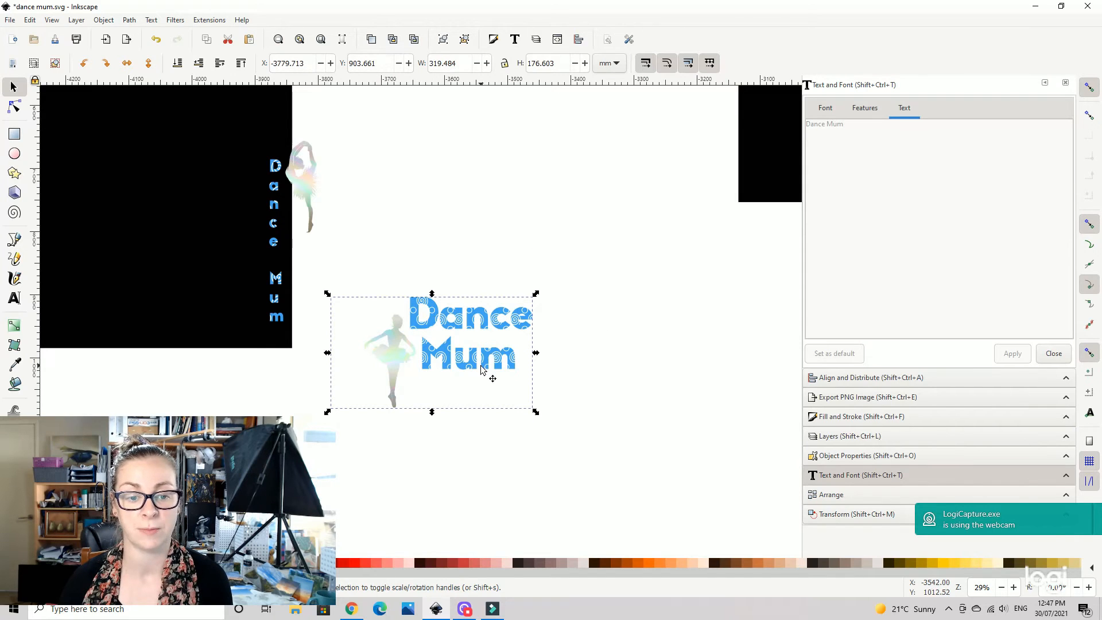
{"action": "left_click", "coordinate": [1028, 401]}
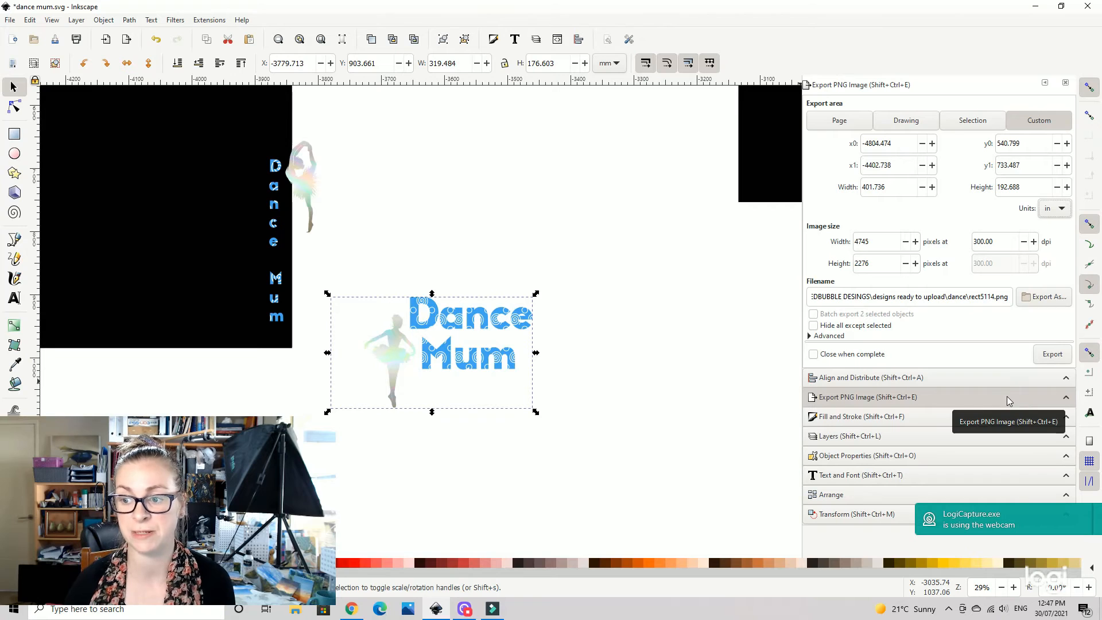
{"action": "left_click", "coordinate": [1054, 297]}
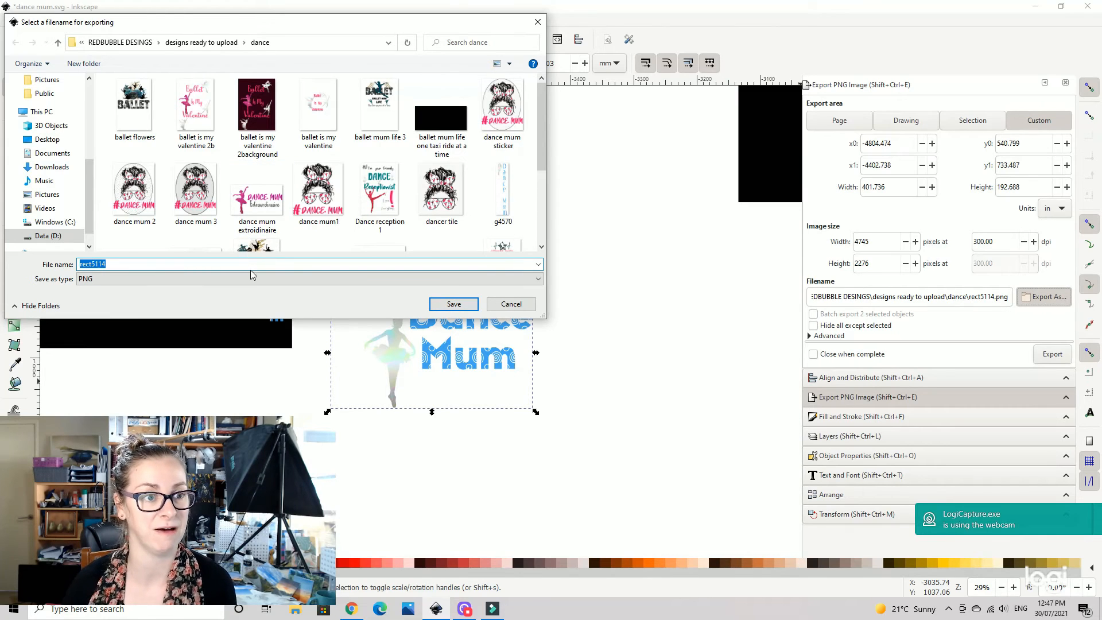
{"action": "scroll", "coordinate": [221, 249], "scroll_direction": "down", "scroll_amount": 1}
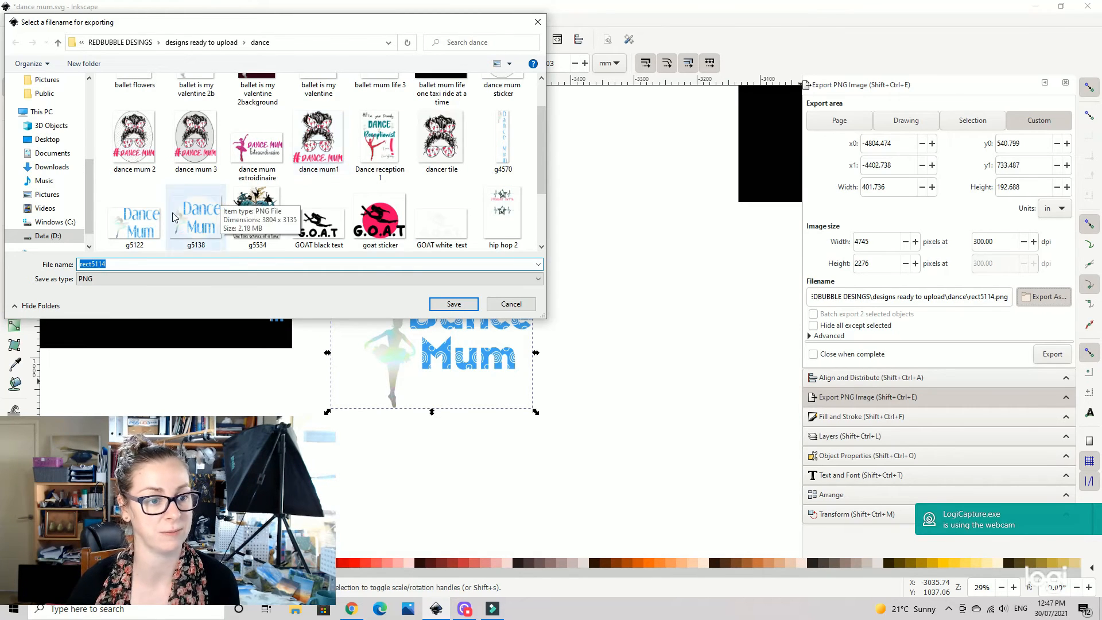
{"action": "scroll", "coordinate": [229, 248], "scroll_direction": "up", "scroll_amount": 1}
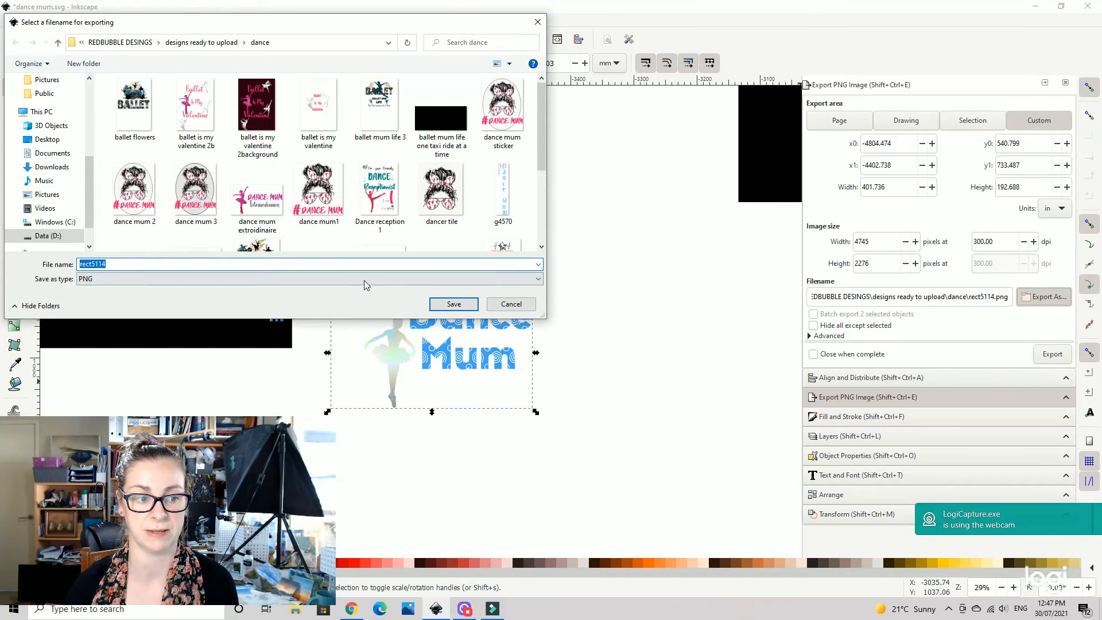
{"action": "left_click", "coordinate": [511, 304]}
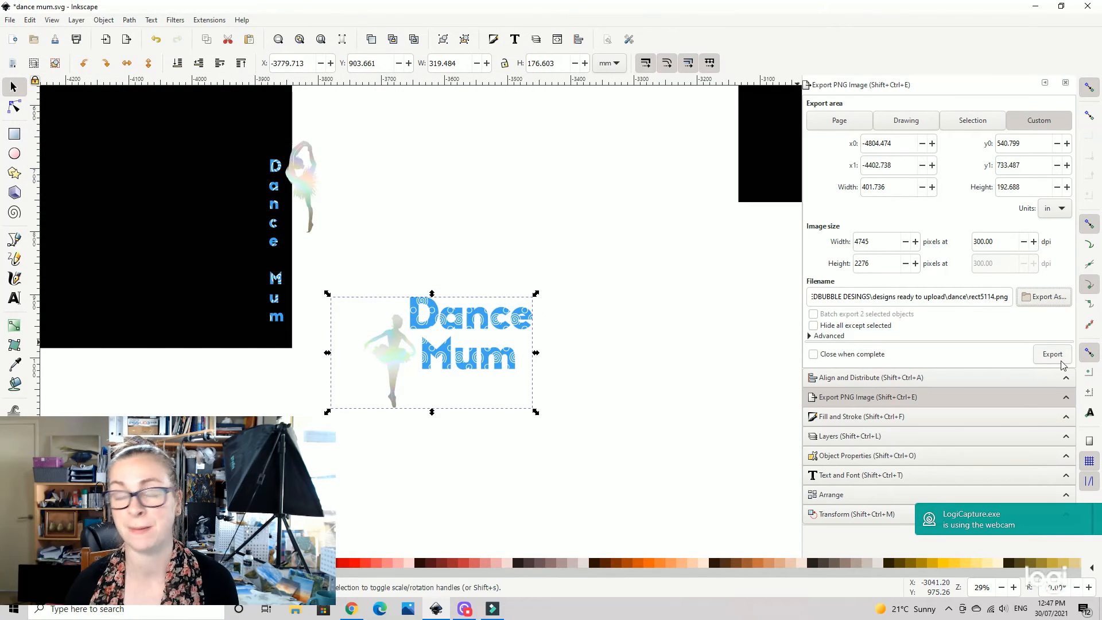
{"action": "left_click", "coordinate": [1061, 362]}
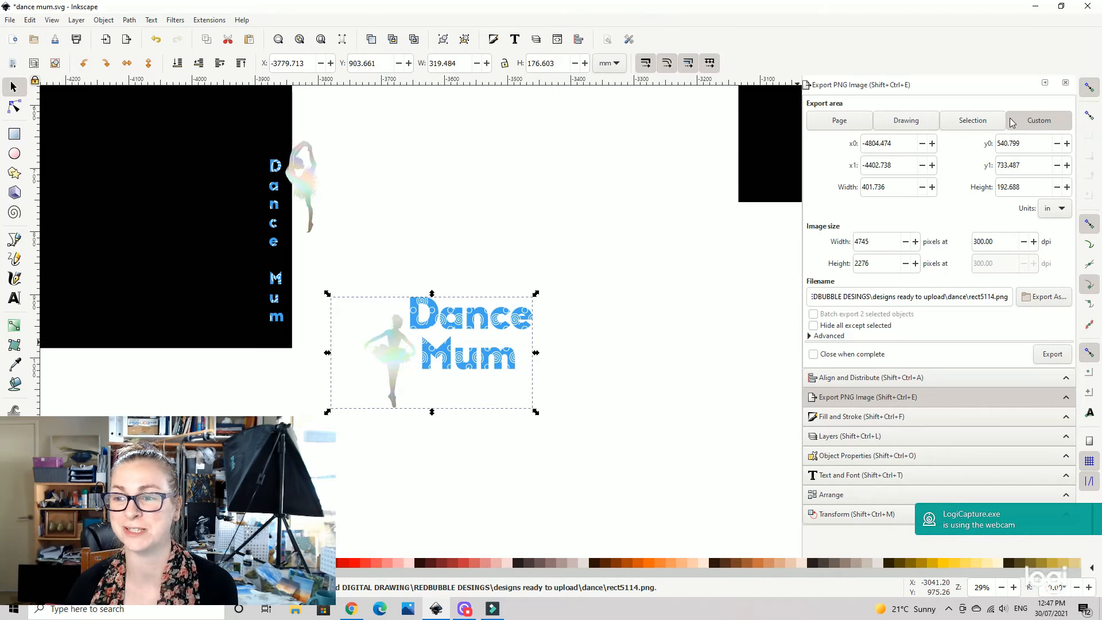
Compare the Selection and Drawing export areas for the design and examine how far the artwork extends across the canvas.
{"action": "left_click", "coordinate": [978, 122]}
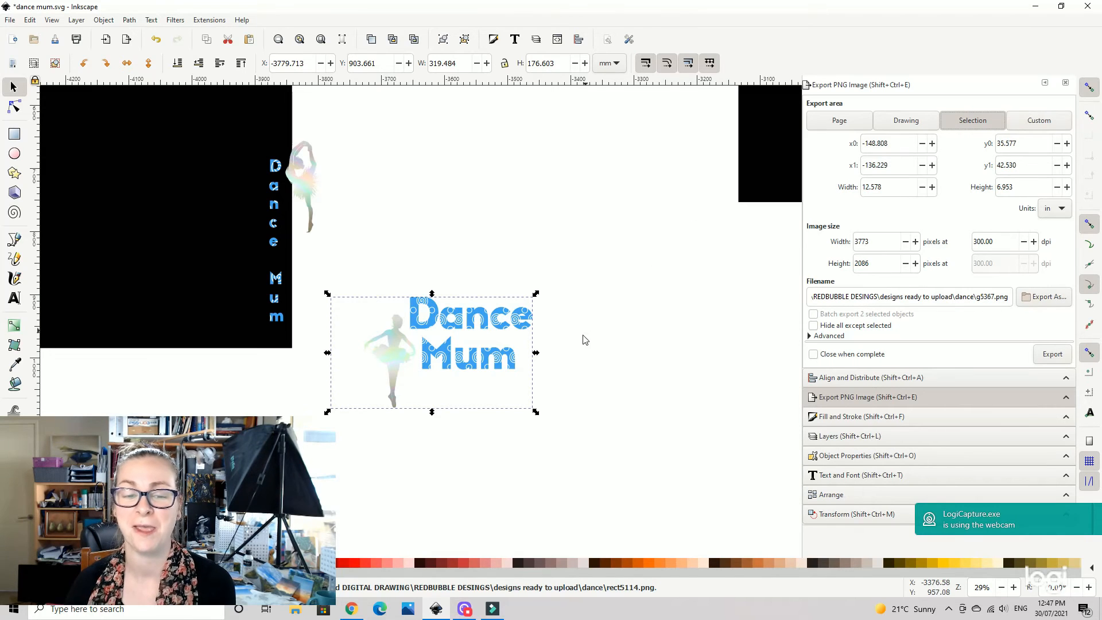
{"action": "left_click", "coordinate": [470, 336]}
{"action": "left_click", "coordinate": [461, 323]}
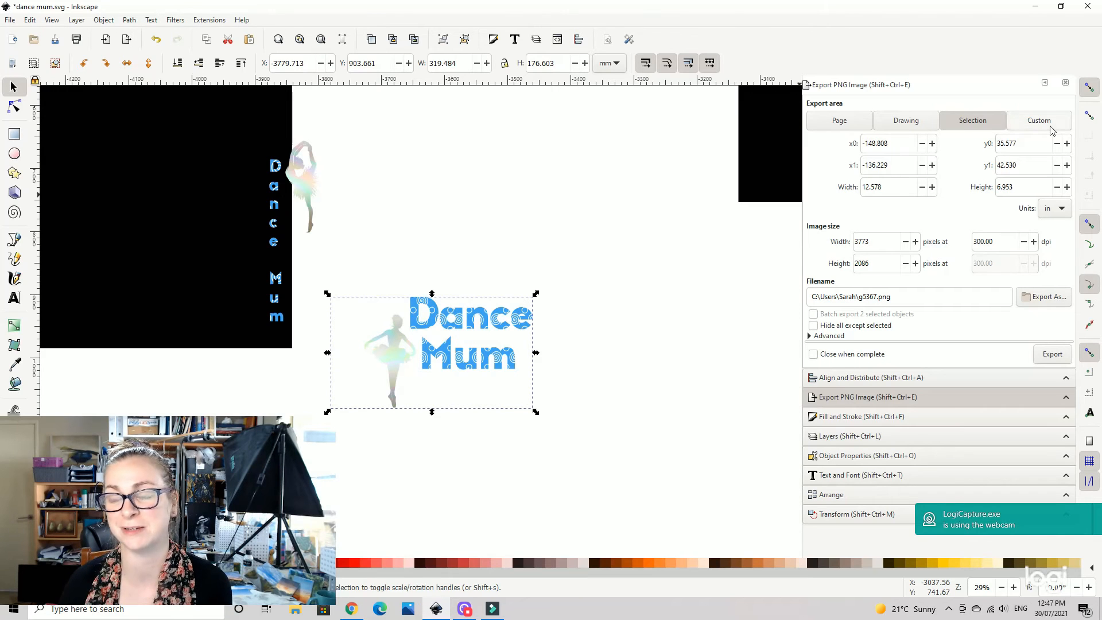
{"action": "left_click", "coordinate": [905, 120]}
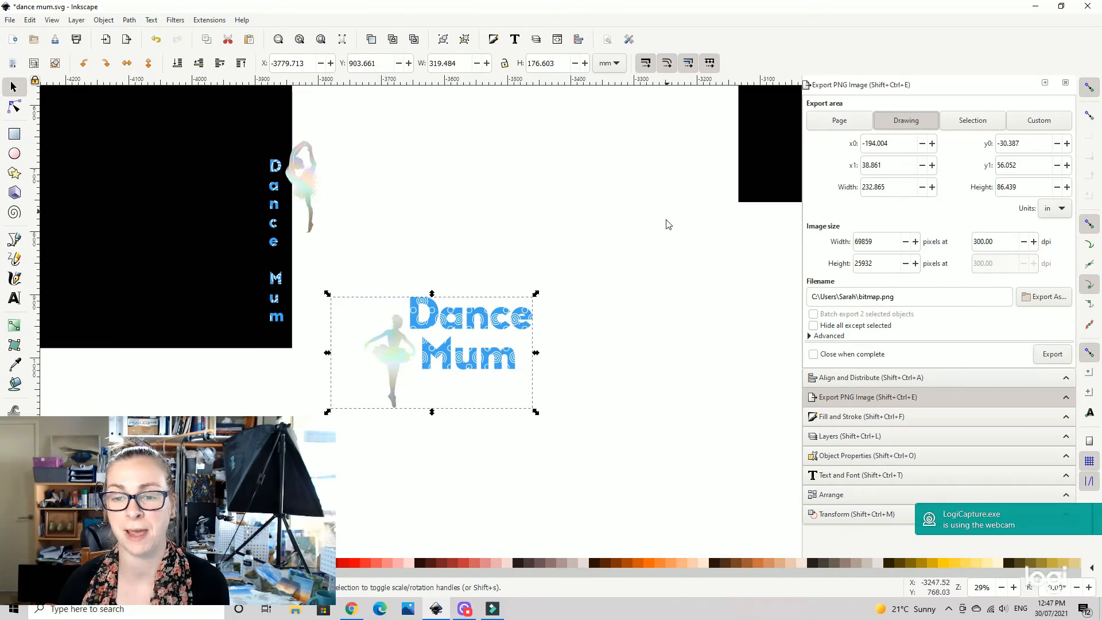
{"action": "key", "text": "minus"}
{"action": "scroll", "coordinate": [689, 279], "scroll_direction": "right", "scroll_amount": 10}
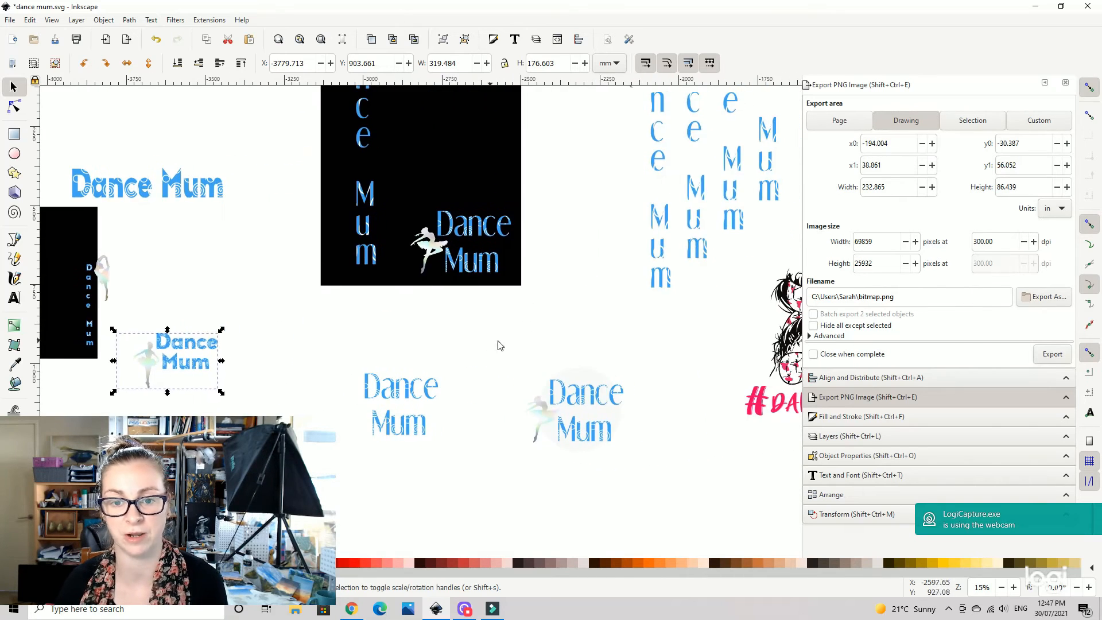
{"action": "key", "text": "minus"}
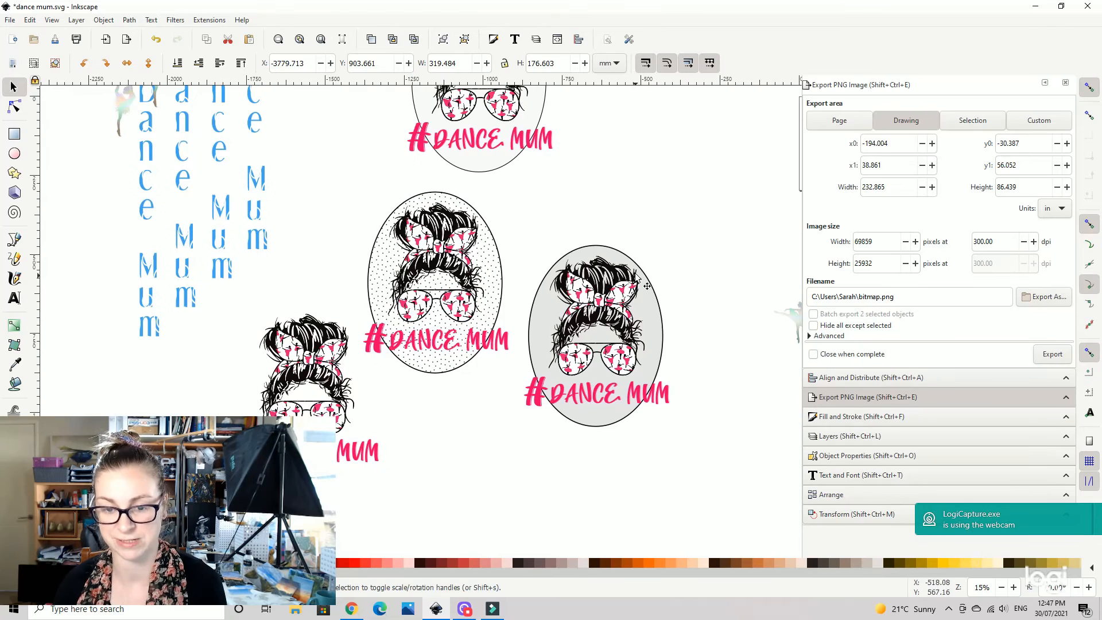
{"action": "key", "text": "minus"}
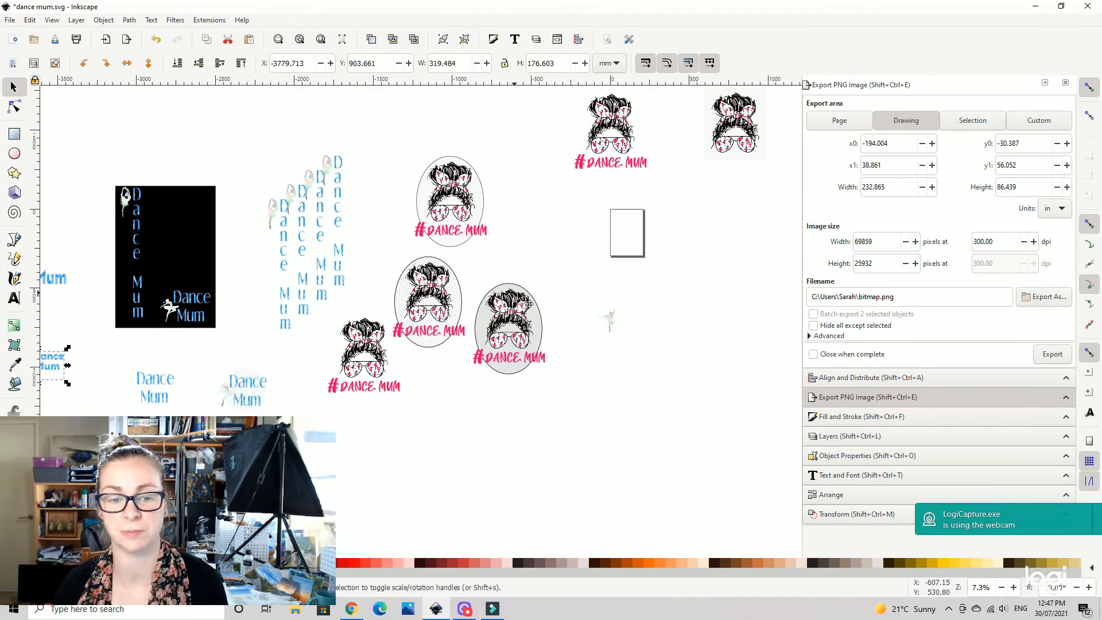
{"action": "scroll", "coordinate": [529, 304], "scroll_direction": "left", "scroll_amount": 10}
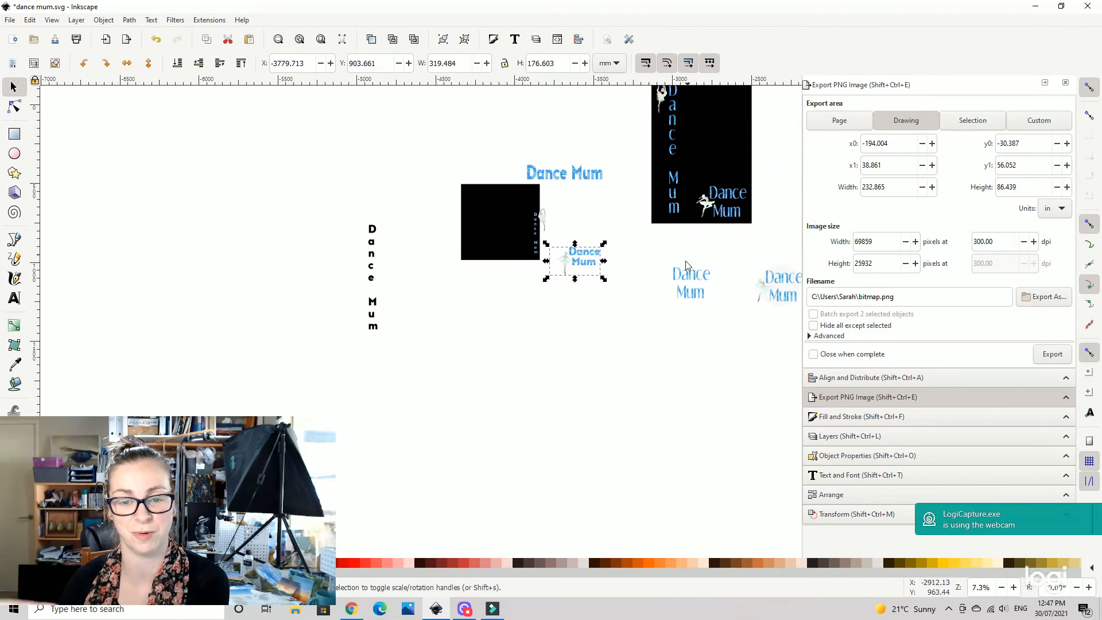
{"action": "key", "text": "plus"}
{"action": "key", "text": "plus"}
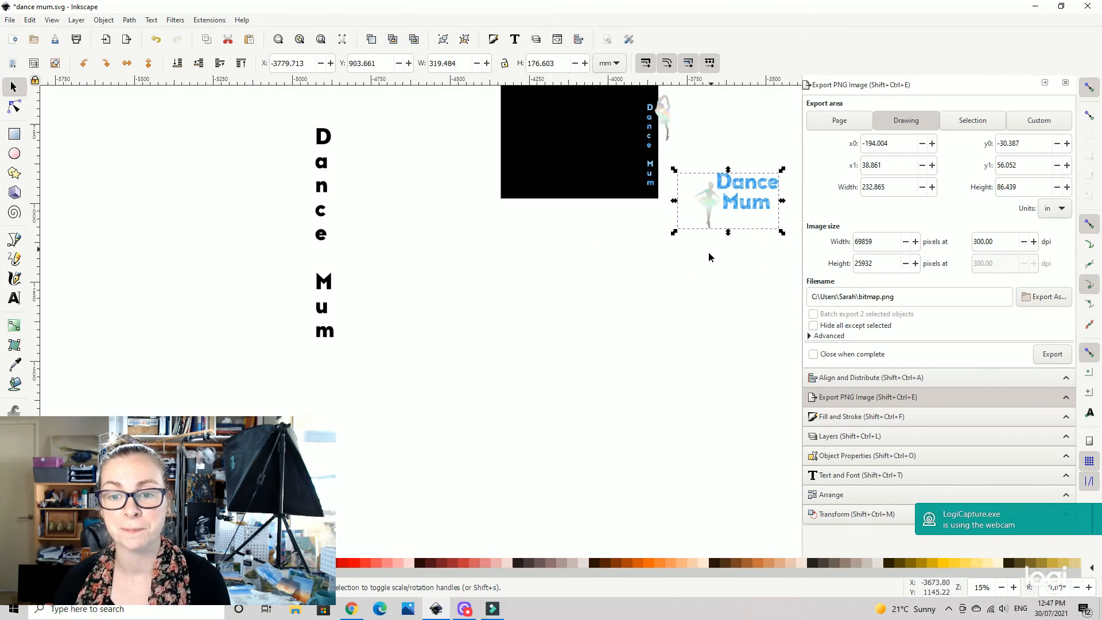
{"action": "left_click_drag", "start_coordinate": [764, 212], "coordinate": [594, 315]}
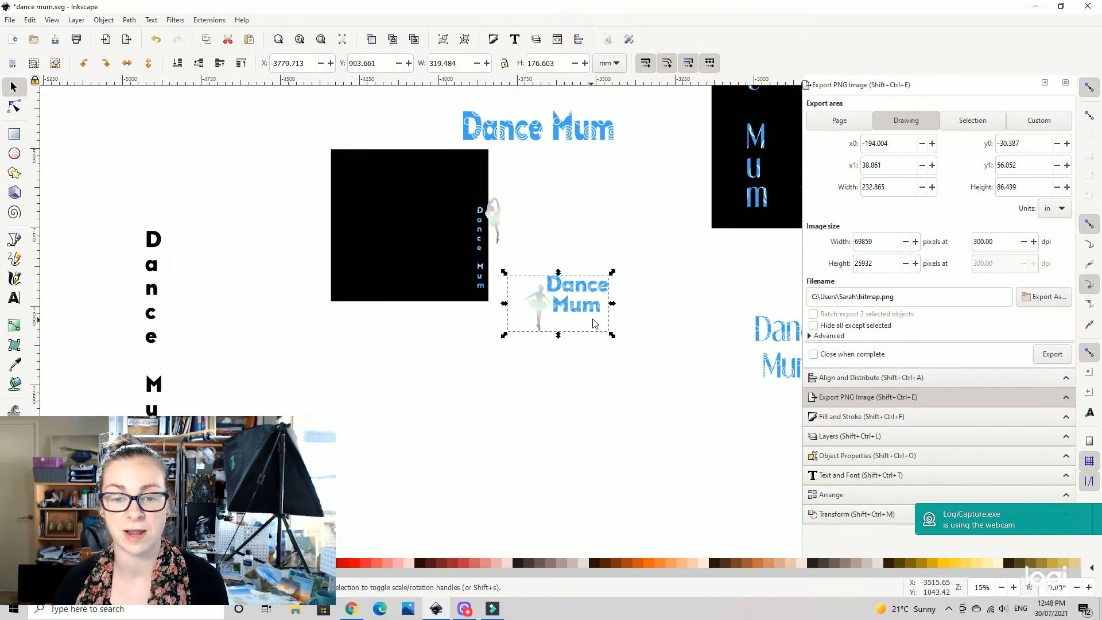
Export only the selected ballerina design as g5367.png into the dance folder under REDBUBBLE DESINGS, designs ready to upload.
{"action": "left_click", "coordinate": [971, 121]}
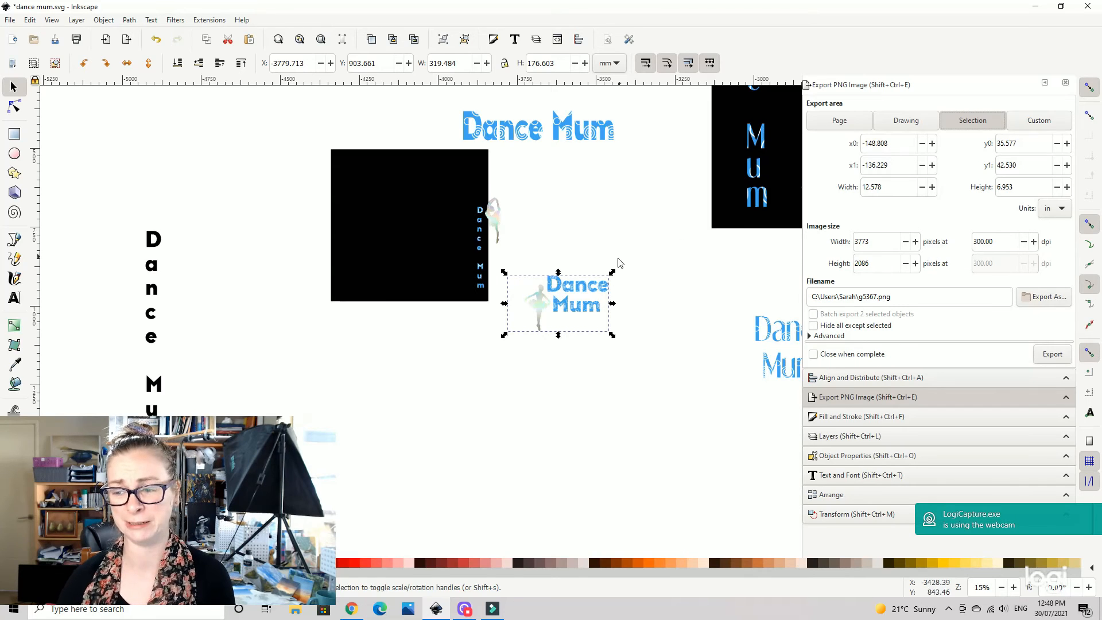
{"action": "left_click", "coordinate": [1040, 296]}
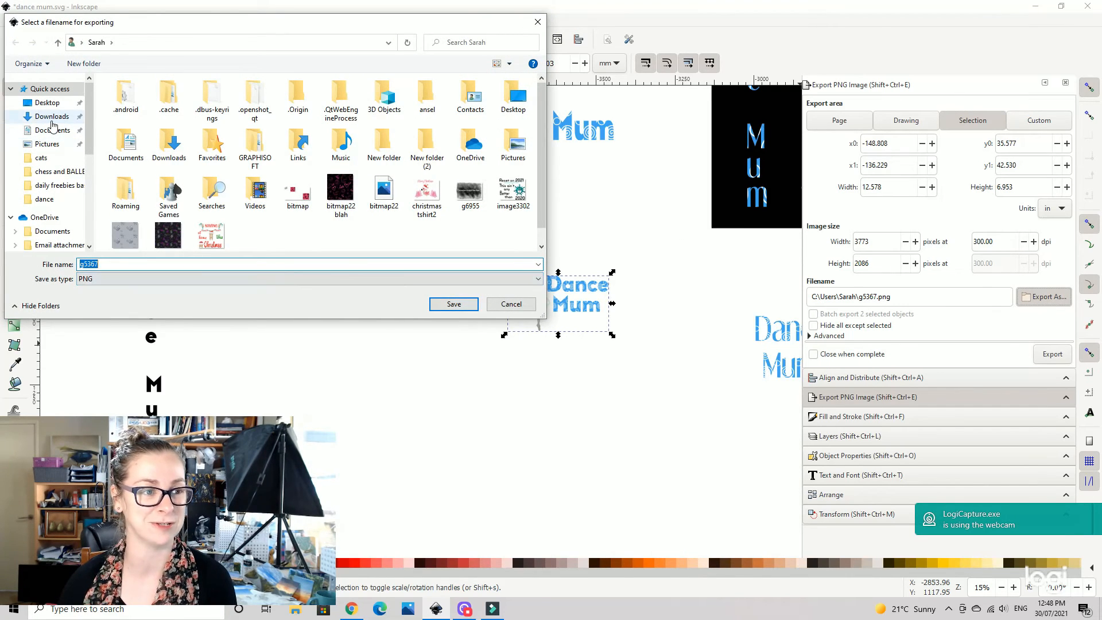
{"action": "scroll", "coordinate": [51, 122], "scroll_direction": "down", "scroll_amount": 6}
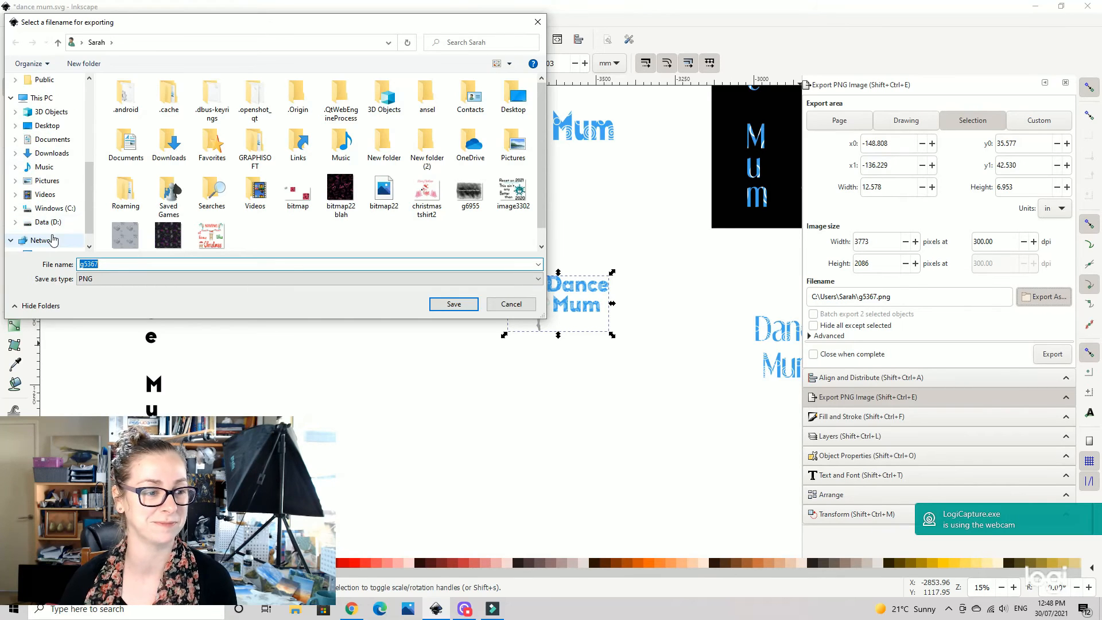
{"action": "left_click", "coordinate": [56, 209]}
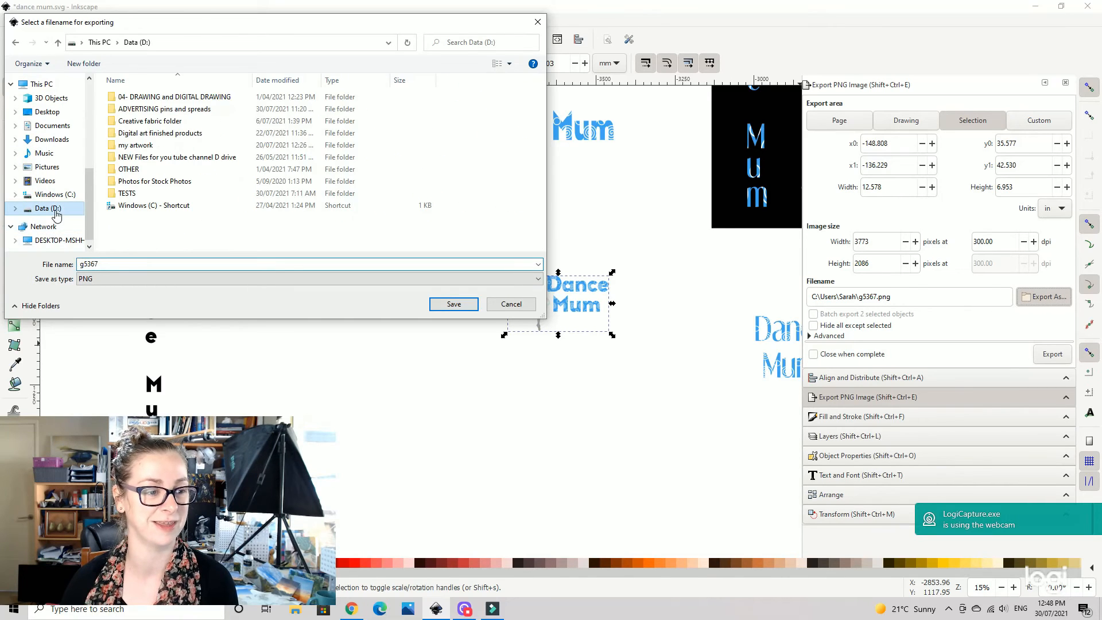
{"action": "double_click", "coordinate": [175, 98]}
{"action": "double_click", "coordinate": [165, 199]}
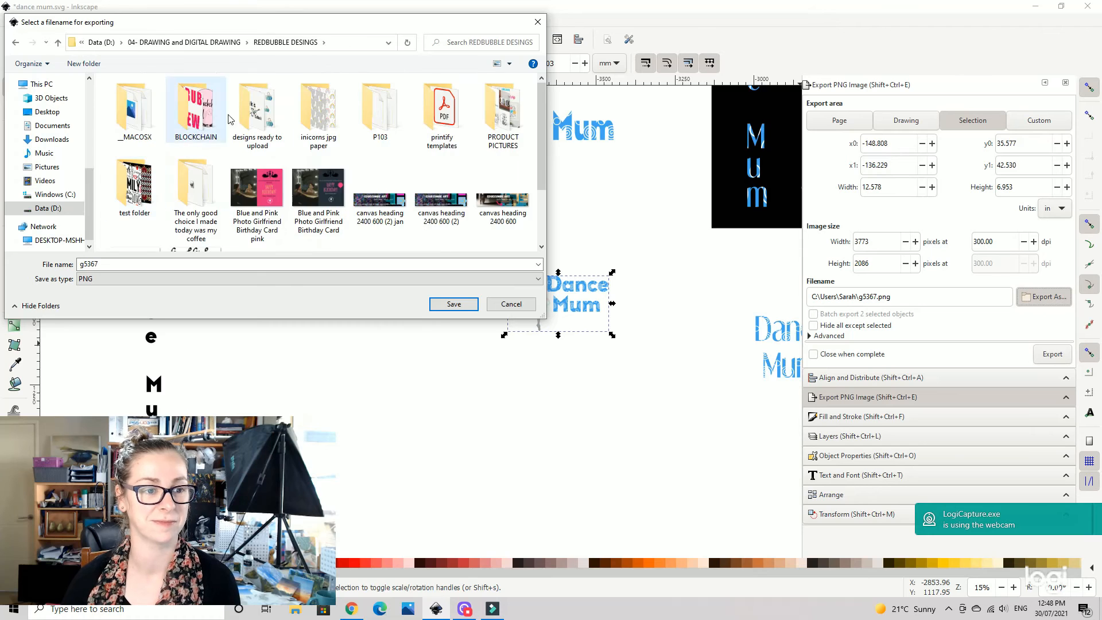
{"action": "double_click", "coordinate": [257, 109]}
{"action": "double_click", "coordinate": [316, 118]}
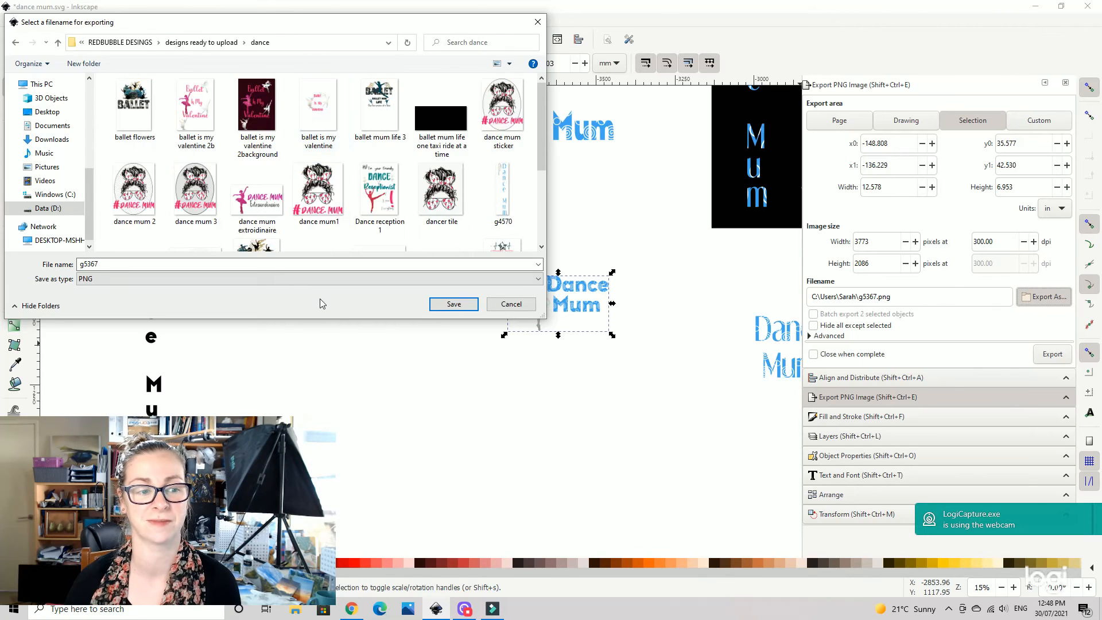
{"action": "left_click", "coordinate": [453, 304]}
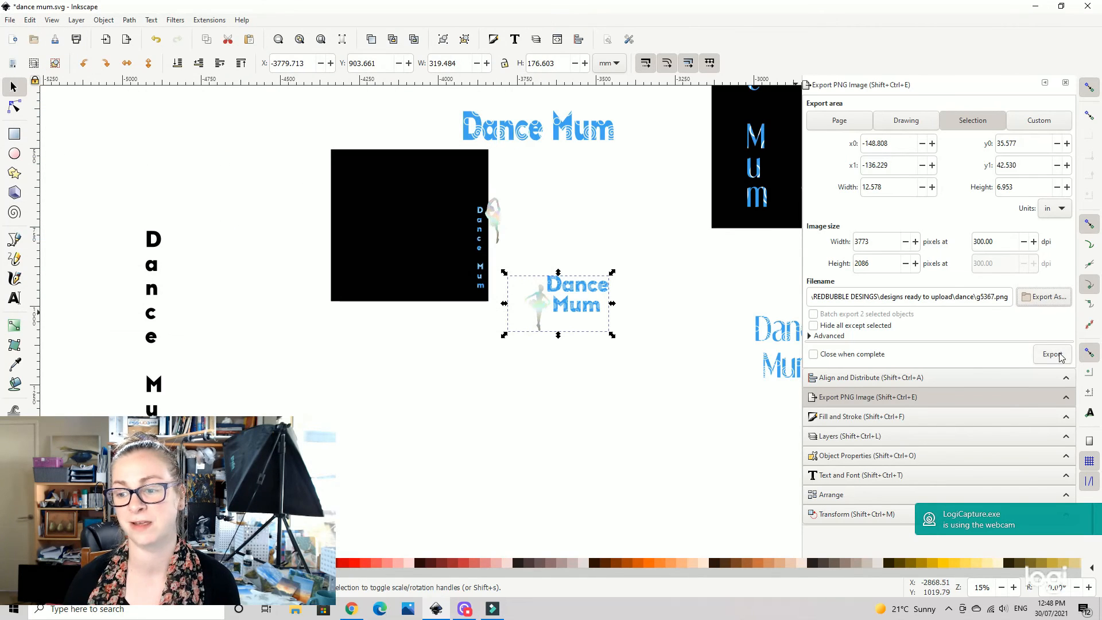
{"action": "left_click", "coordinate": [1057, 357]}
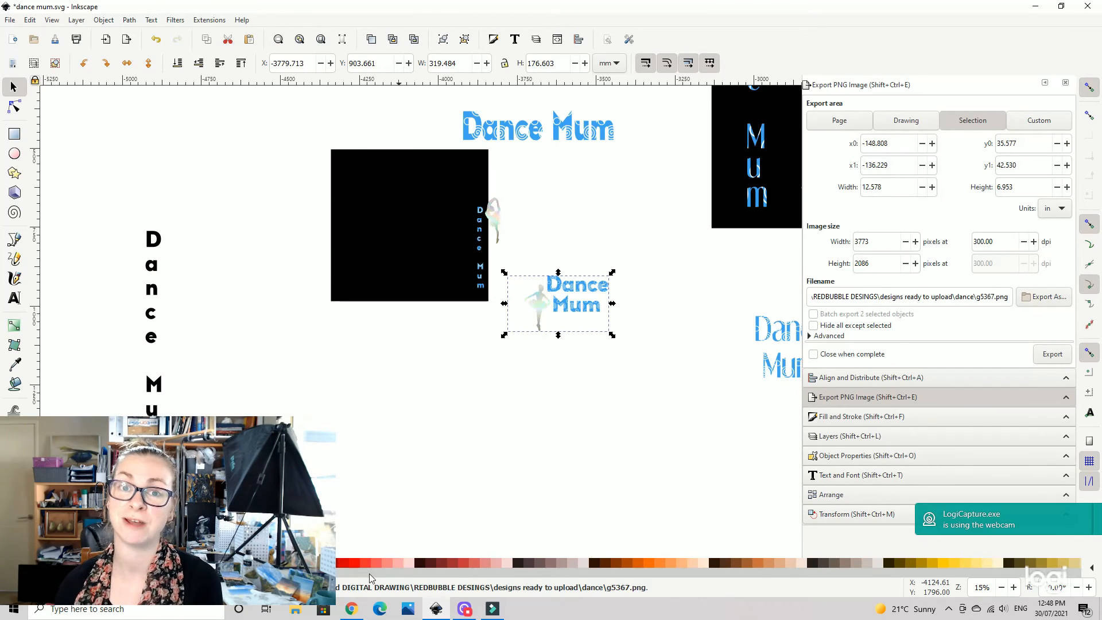
Move the grouped ballerina and stacked "Dance Mum" design onto the upper part of the black square beside the vertical text.
{"action": "left_click", "coordinate": [603, 349]}
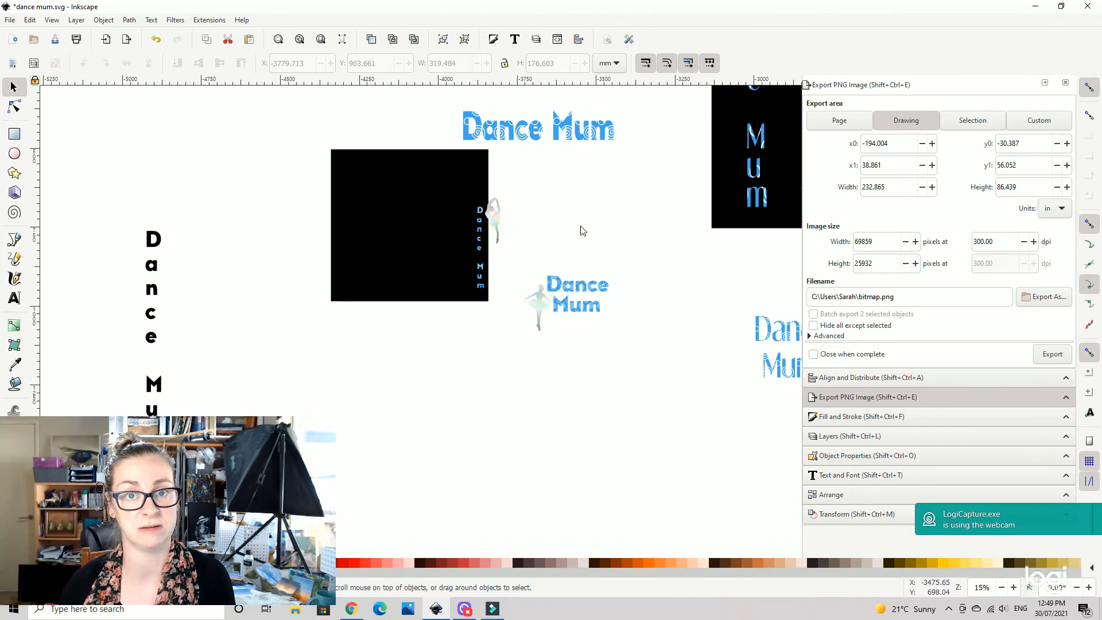
{"action": "left_click_drag", "start_coordinate": [494, 229], "coordinate": [650, 387]}
{"action": "left_click_drag", "start_coordinate": [596, 293], "coordinate": [393, 189]}
{"action": "left_click_drag", "start_coordinate": [555, 288], "coordinate": [388, 184]}
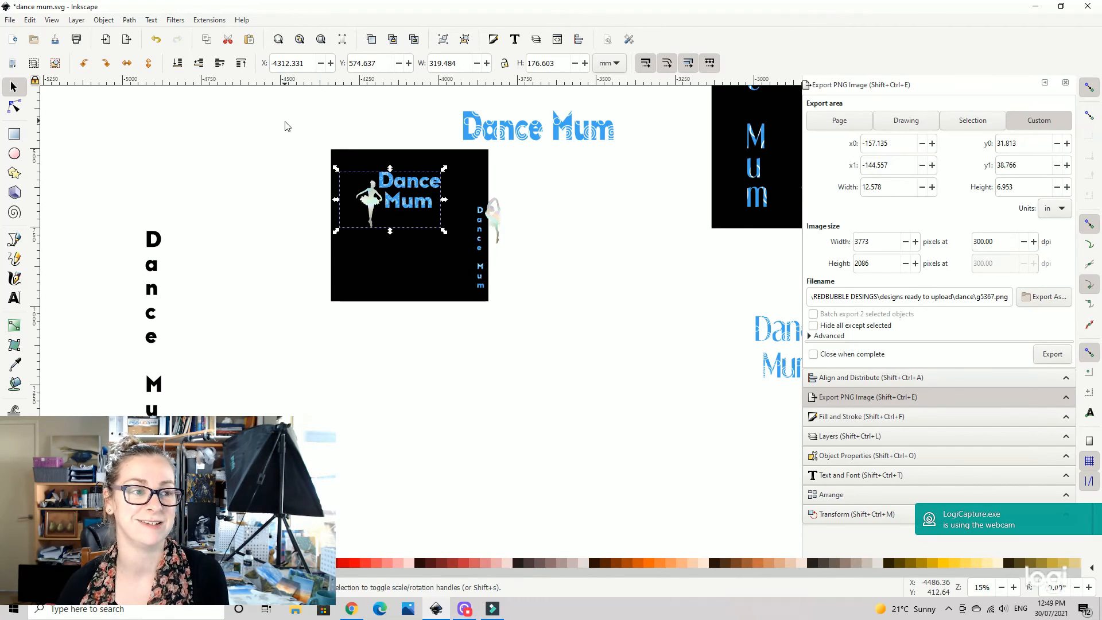
Import g5367 from the dance folder in designs ready to upload and place it on the white canvas, below and right of the black square.
{"action": "left_click", "coordinate": [9, 23]}
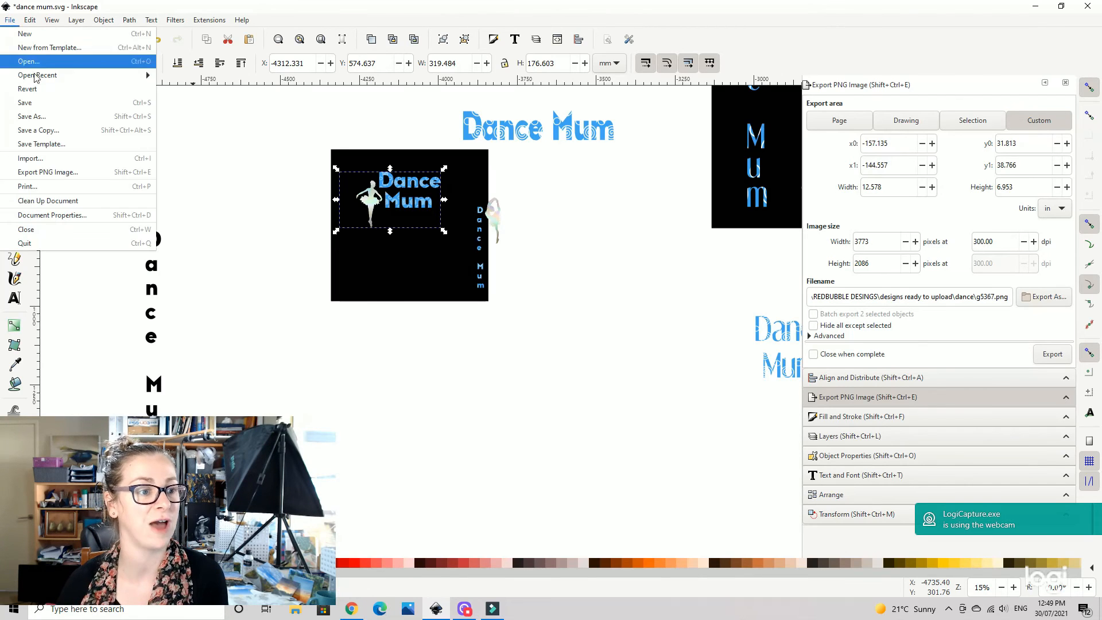
{"action": "left_click", "coordinate": [33, 162]}
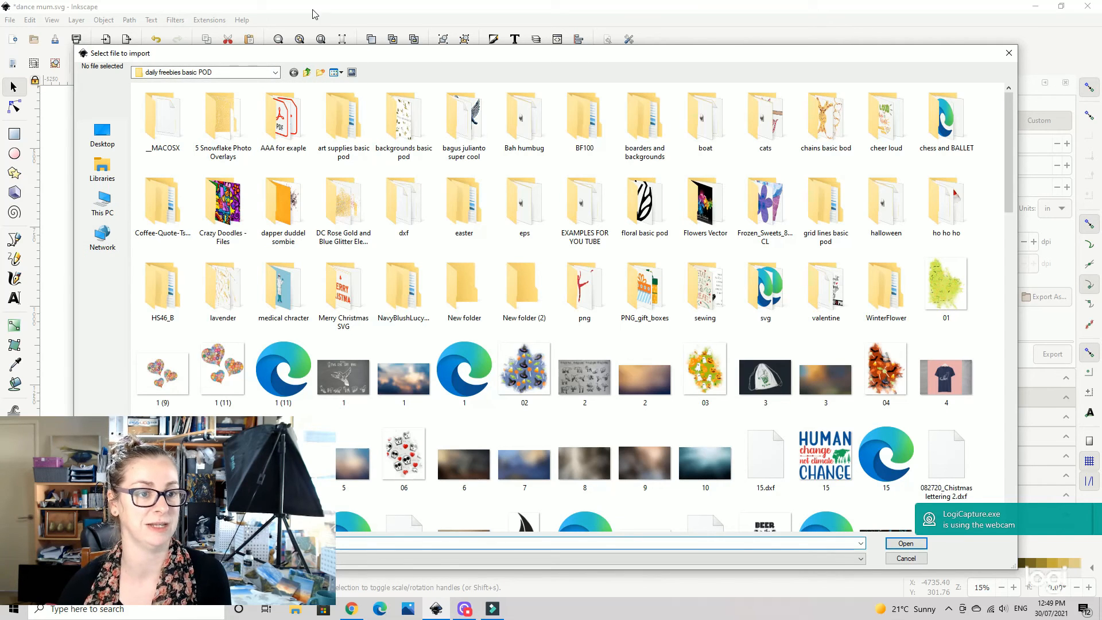
{"action": "left_click", "coordinate": [306, 73]}
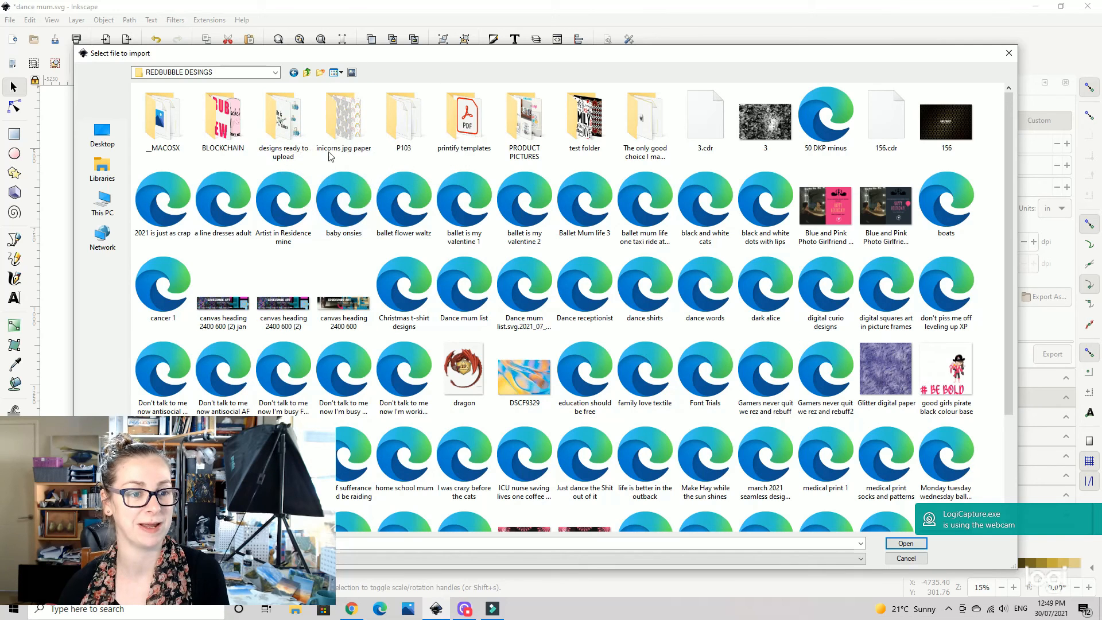
{"action": "double_click", "coordinate": [285, 118]}
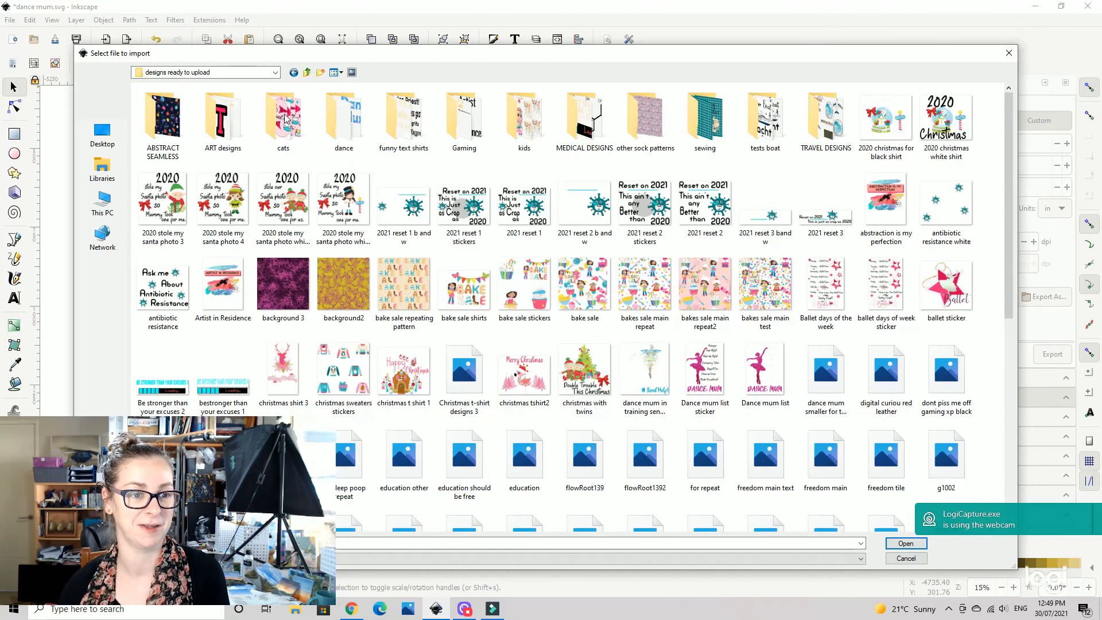
{"action": "double_click", "coordinate": [356, 132]}
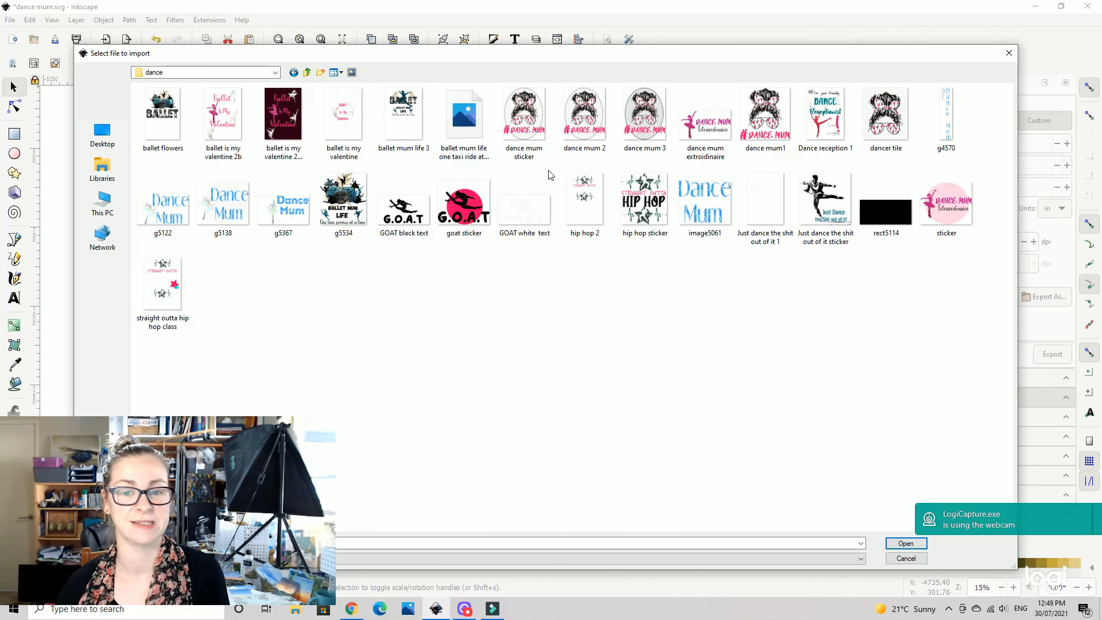
{"action": "left_click", "coordinate": [290, 213]}
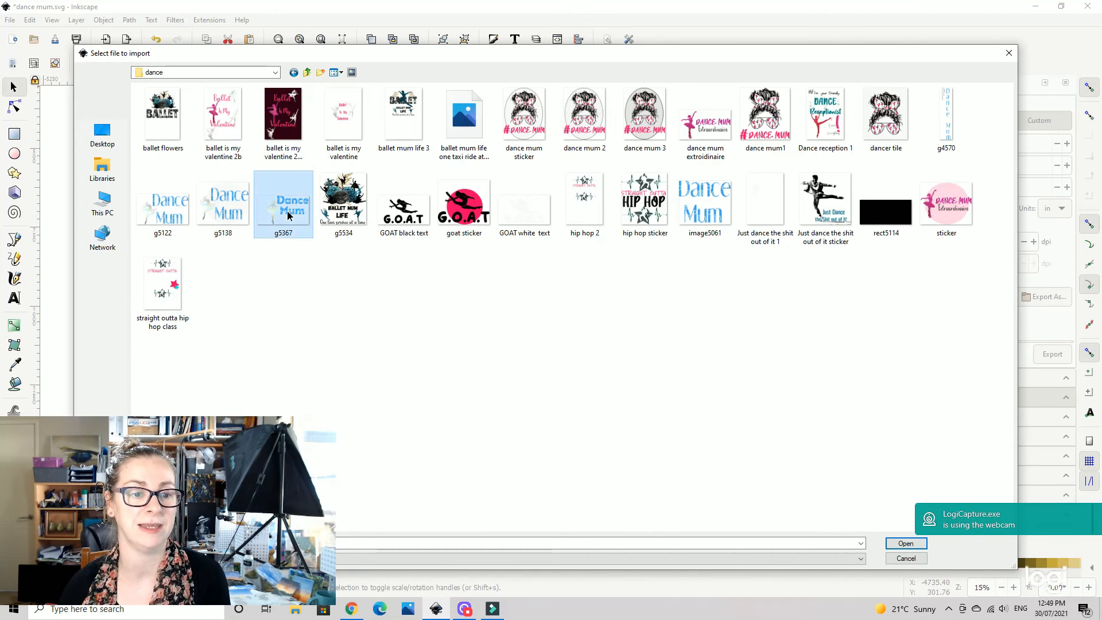
{"action": "left_click", "coordinate": [906, 543]}
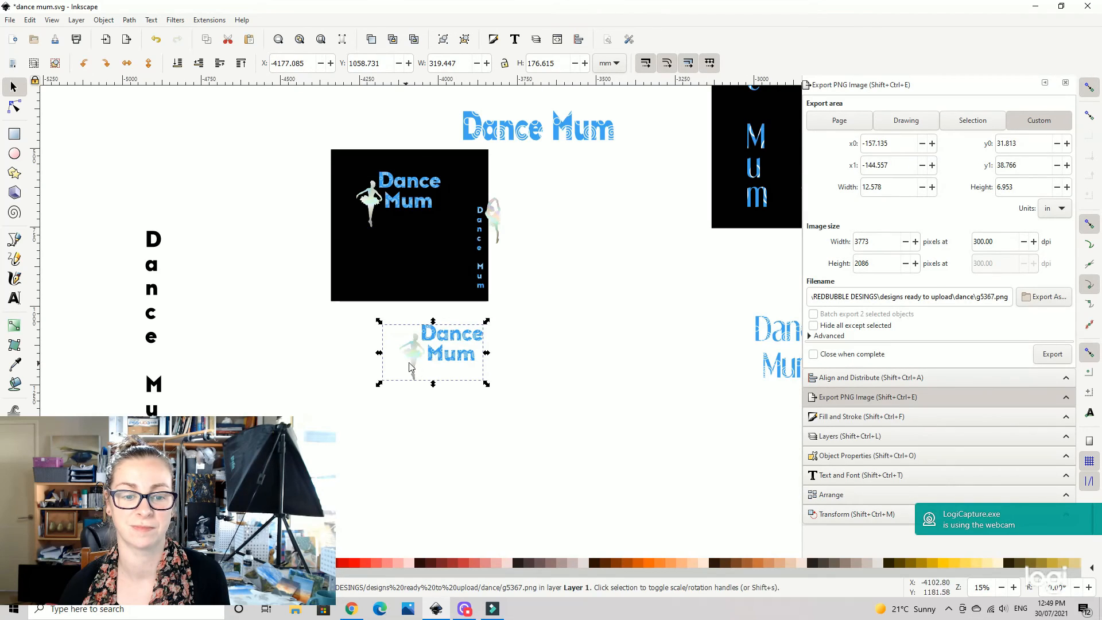
{"action": "left_click_drag", "start_coordinate": [458, 352], "coordinate": [648, 343]}
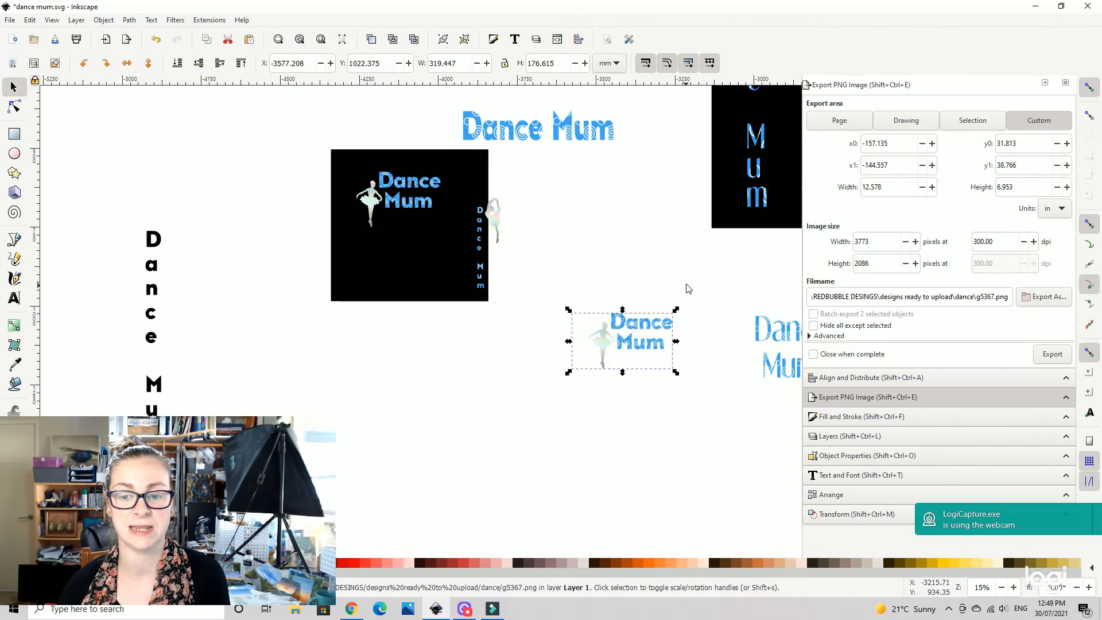
Move the grouped design off the black square to just above the imported copy, then duplicate it and place the duplicate directly to its right.
{"action": "left_click_drag", "start_coordinate": [686, 284], "coordinate": [530, 258]}
{"action": "left_click_drag", "start_coordinate": [258, 154], "coordinate": [505, 222]}
{"action": "key", "text": "ctrl+d"}
{"action": "left_click_drag", "start_coordinate": [494, 263], "coordinate": [572, 262]}
{"action": "left_click", "coordinate": [628, 312]}
{"action": "left_click_drag", "start_coordinate": [632, 311], "coordinate": [714, 261]}
{"action": "left_click_drag", "start_coordinate": [560, 276], "coordinate": [579, 262]}
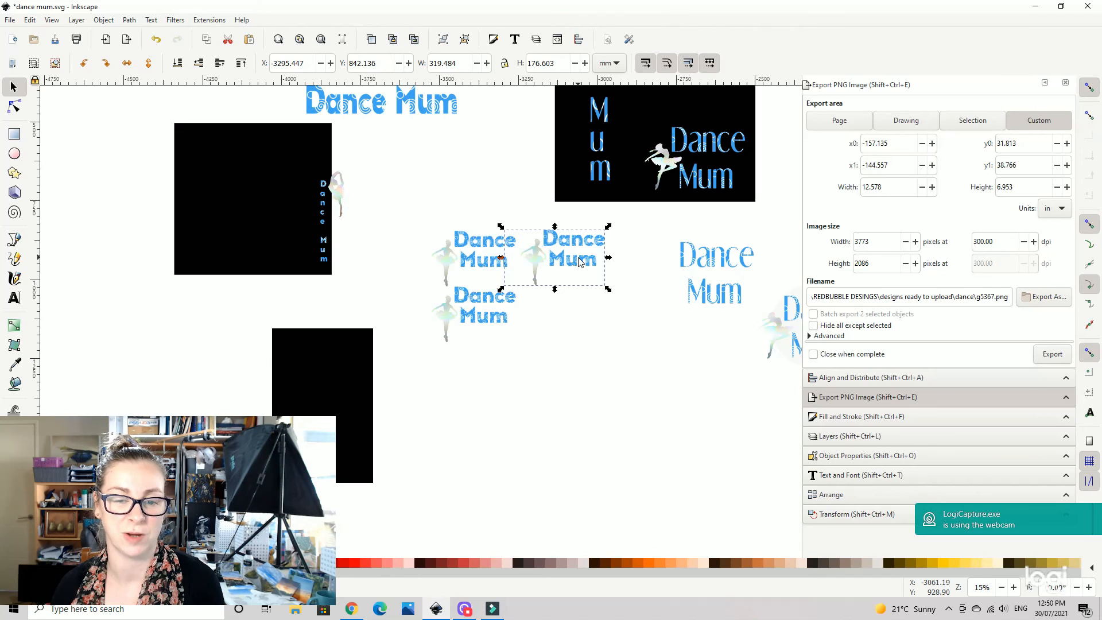
Move the duplicated ballerina and "Dance Mum" design down to sit directly beside the lower copy.
{"action": "left_click_drag", "start_coordinate": [575, 260], "coordinate": [581, 322]}
Review the finished designs across the canvas, comparing the ballerina "Dance Mum" layouts, the vertical text versions and the "#DANCE MUM" hair-bun graphics.
{"action": "scroll", "coordinate": [602, 407], "scroll_direction": "right", "scroll_amount": 6}
{"action": "scroll", "coordinate": [603, 408], "scroll_direction": "up", "scroll_amount": 1}
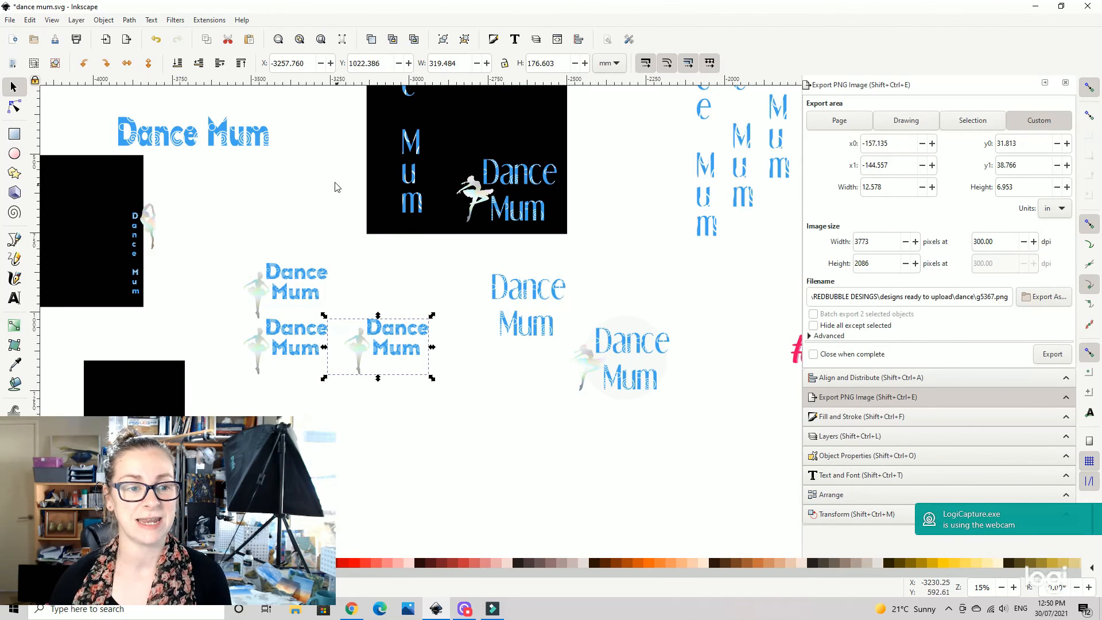
{"action": "scroll", "coordinate": [293, 186], "scroll_direction": "left", "scroll_amount": 8}
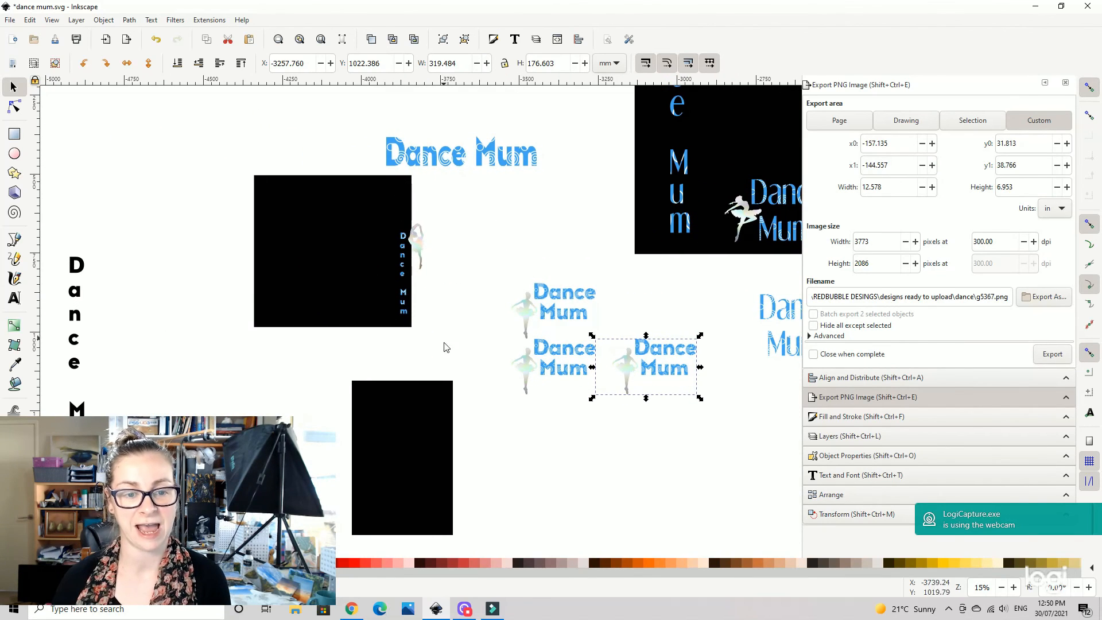
{"action": "scroll", "coordinate": [519, 236], "scroll_direction": "right", "scroll_amount": 1}
{"action": "scroll", "coordinate": [519, 236], "scroll_direction": "up", "scroll_amount": 1}
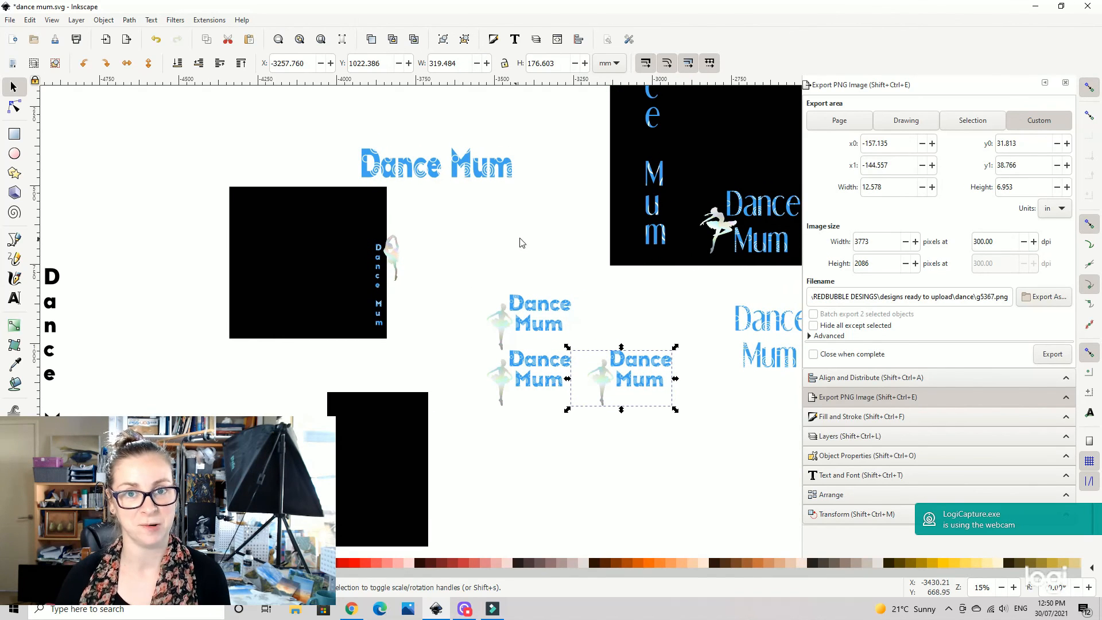
{"action": "scroll", "coordinate": [419, 269], "scroll_direction": "right", "scroll_amount": 6}
{"action": "scroll", "coordinate": [418, 269], "scroll_direction": "up", "scroll_amount": 1}
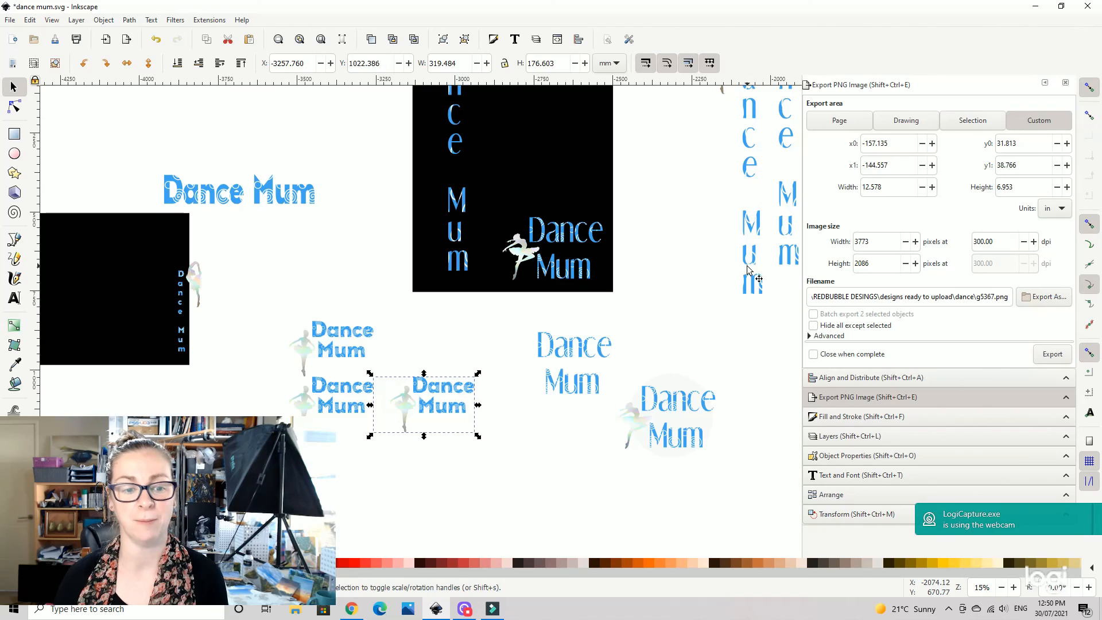
{"action": "scroll", "coordinate": [587, 272], "scroll_direction": "right", "scroll_amount": 8}
{"action": "scroll", "coordinate": [588, 271], "scroll_direction": "up", "scroll_amount": 2}
{"action": "scroll", "coordinate": [588, 272], "scroll_direction": "right", "scroll_amount": 7}
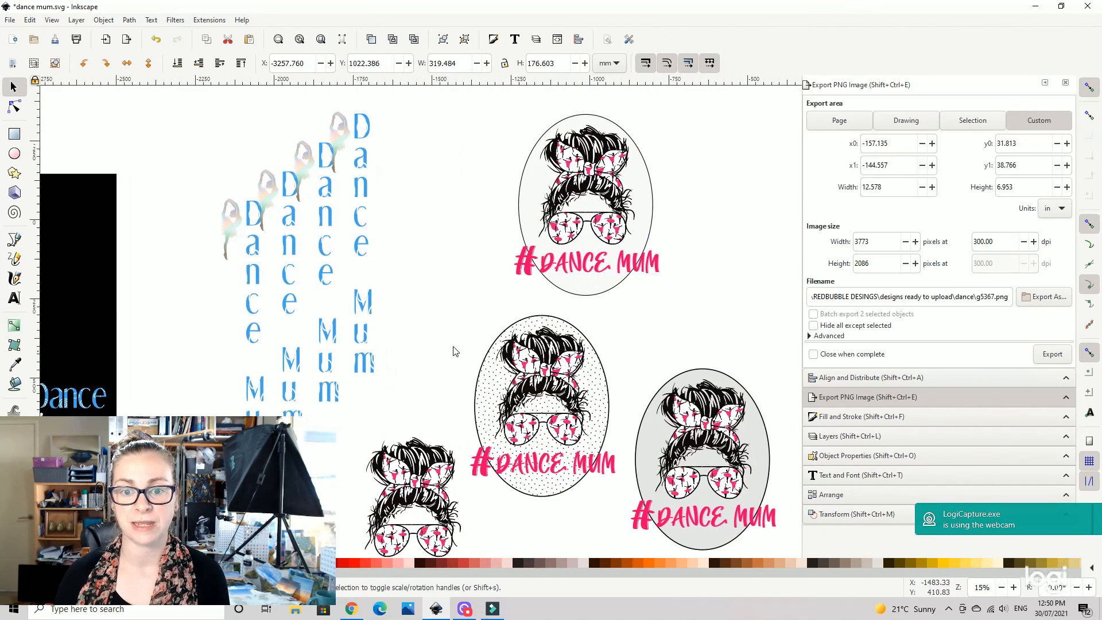
{"action": "scroll", "coordinate": [614, 364], "scroll_direction": "right", "scroll_amount": 3}
{"action": "scroll", "coordinate": [614, 364], "scroll_direction": "down", "scroll_amount": 3}
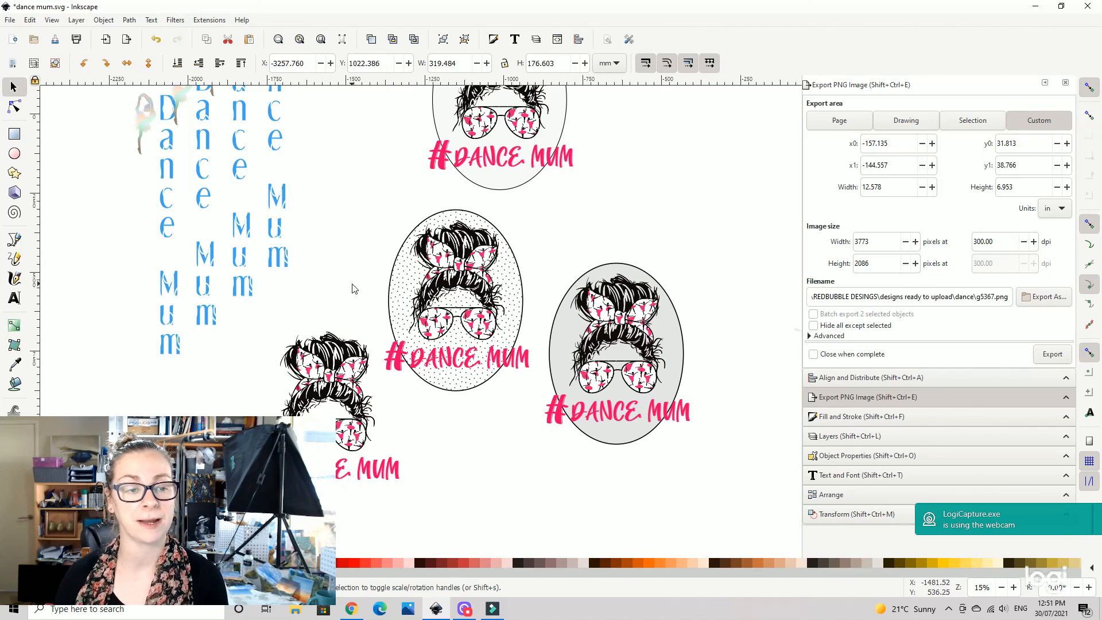
{"action": "scroll", "coordinate": [598, 197], "scroll_direction": "left", "scroll_amount": 7}
{"action": "scroll", "coordinate": [598, 197], "scroll_direction": "down", "scroll_amount": 3}
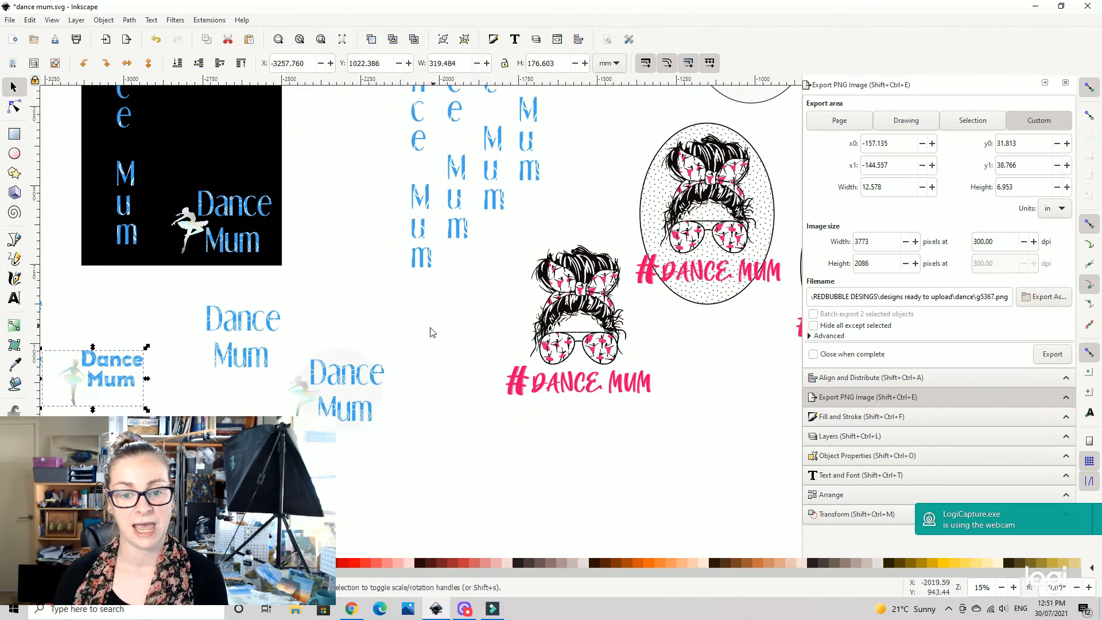
{"action": "scroll", "coordinate": [312, 290], "scroll_direction": "right", "scroll_amount": 3}
{"action": "scroll", "coordinate": [312, 291], "scroll_direction": "down", "scroll_amount": 2}
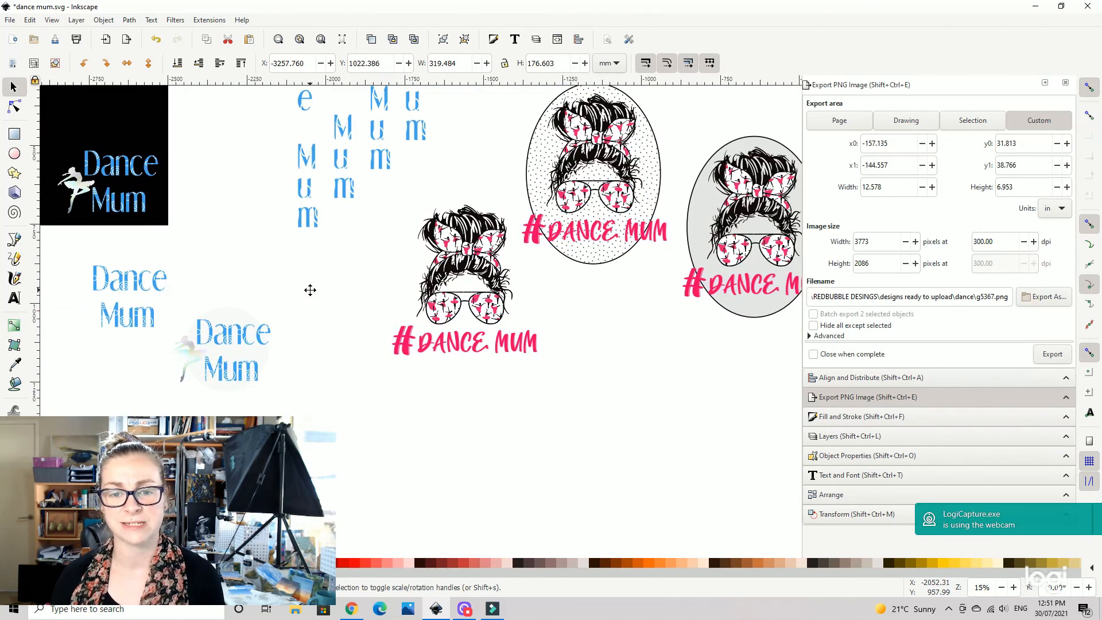
{"action": "left_click_drag", "start_coordinate": [310, 290], "coordinate": [681, 337]}
{"action": "left_click_drag", "start_coordinate": [438, 287], "coordinate": [742, 319]}
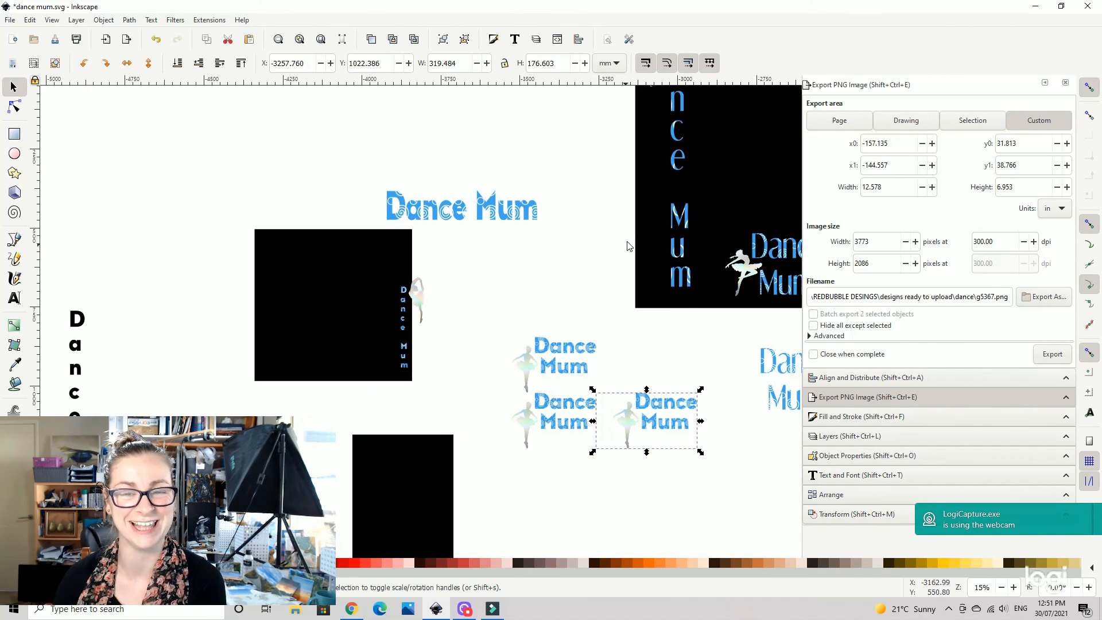